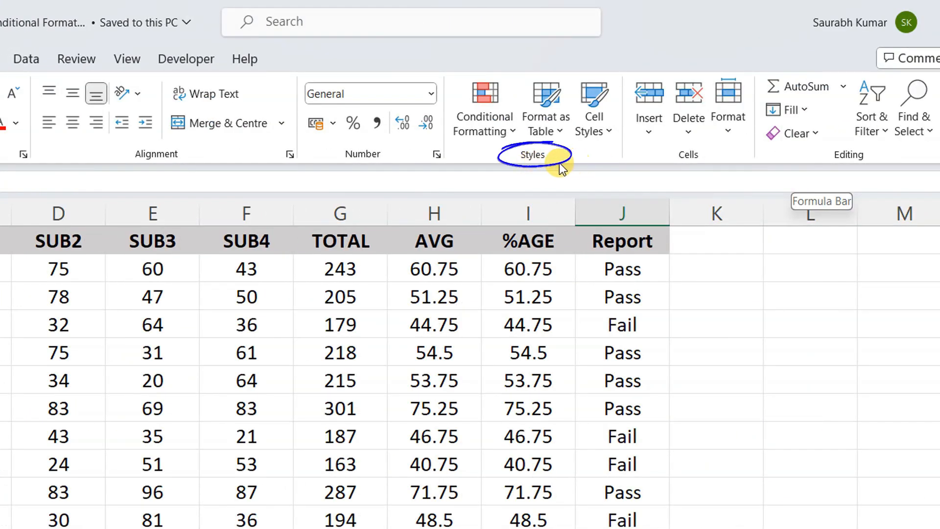
left_click(494, 136)
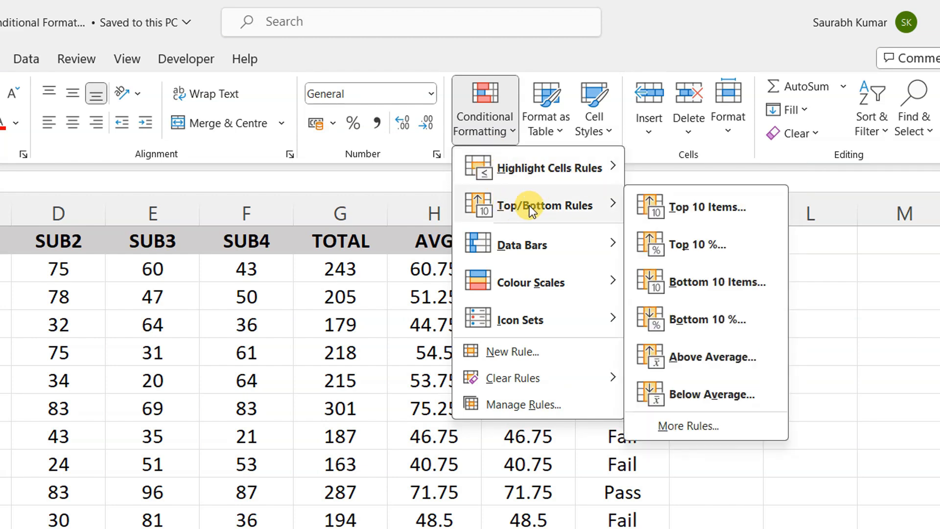
mouse_move(505, 300)
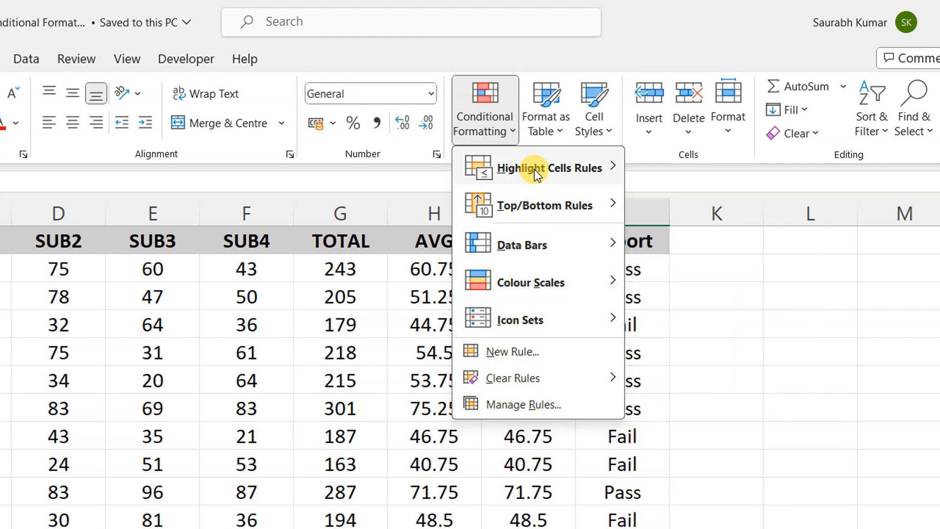
mouse_move(584, 168)
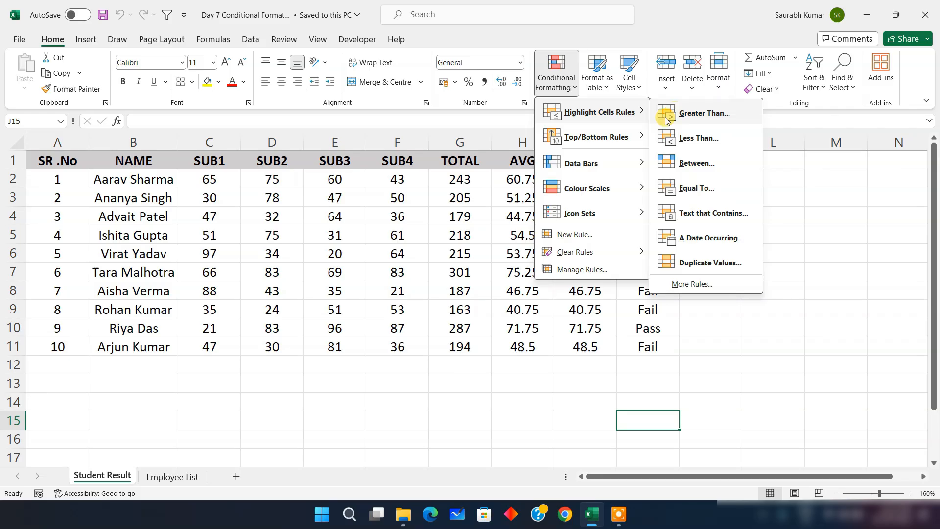
left_click(707, 392)
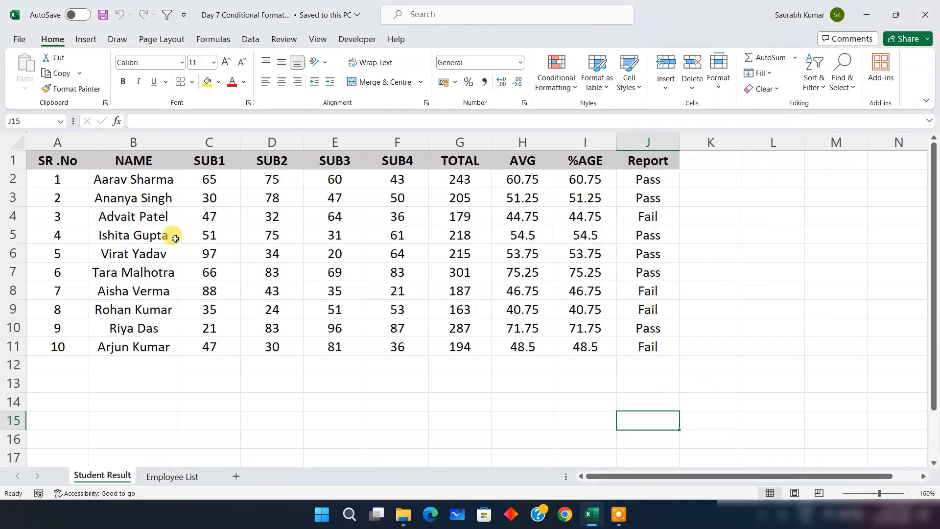
- Review the student marks table and the Employee List sheet, returning to the Student Result sheet
left_click_drag(46, 157, 662, 356)
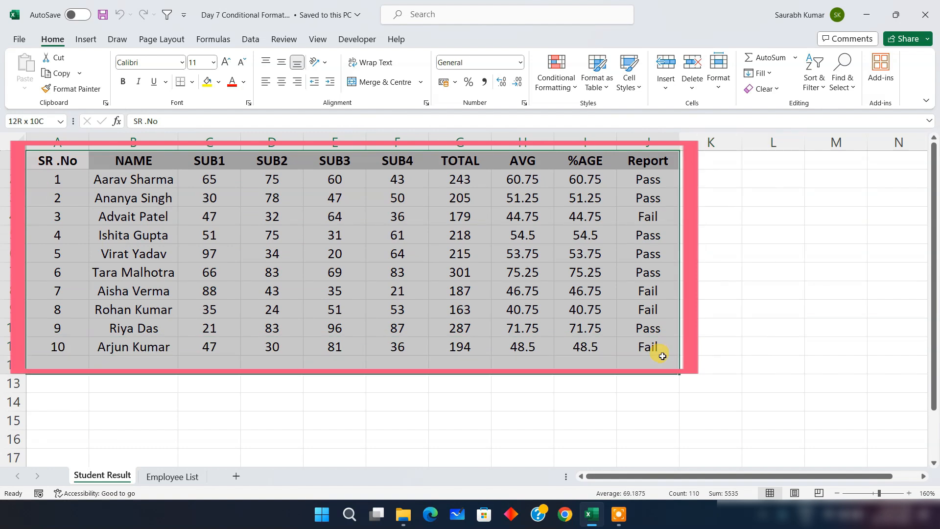
left_click(525, 421)
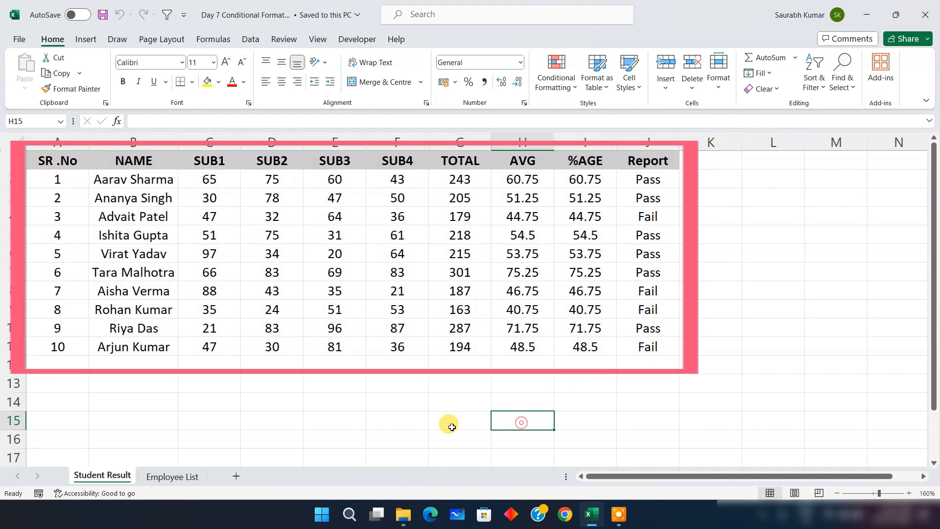
left_click(177, 478)
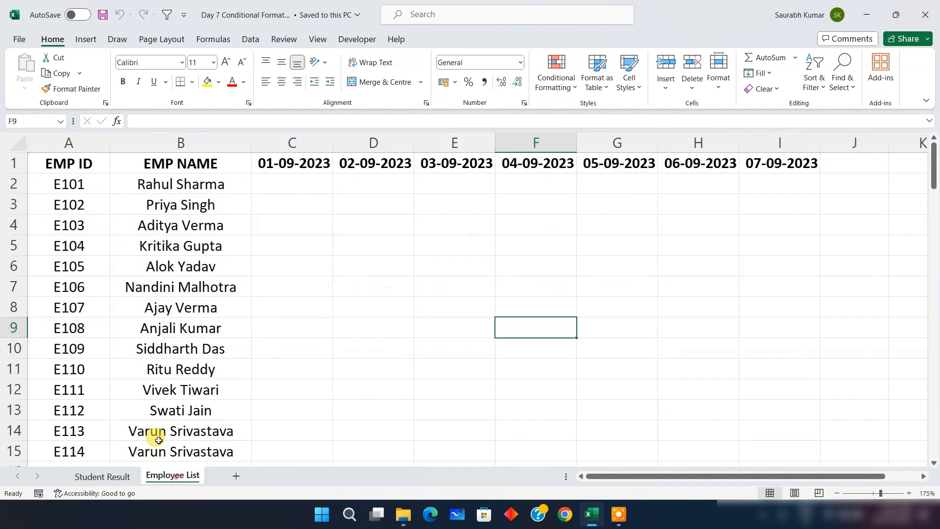
left_click(123, 477)
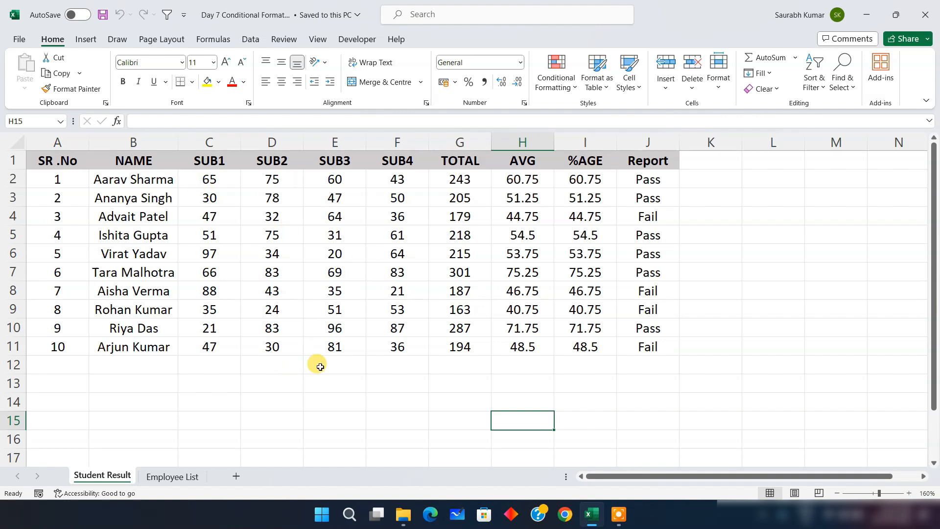
- Set up a Greater Than 35 highlight rule with Yellow Fill with Dark Yellow Text on the SUB1 to SUB4 marks in C2:F11
left_click(209, 179)
left_click_drag(209, 180, 399, 345)
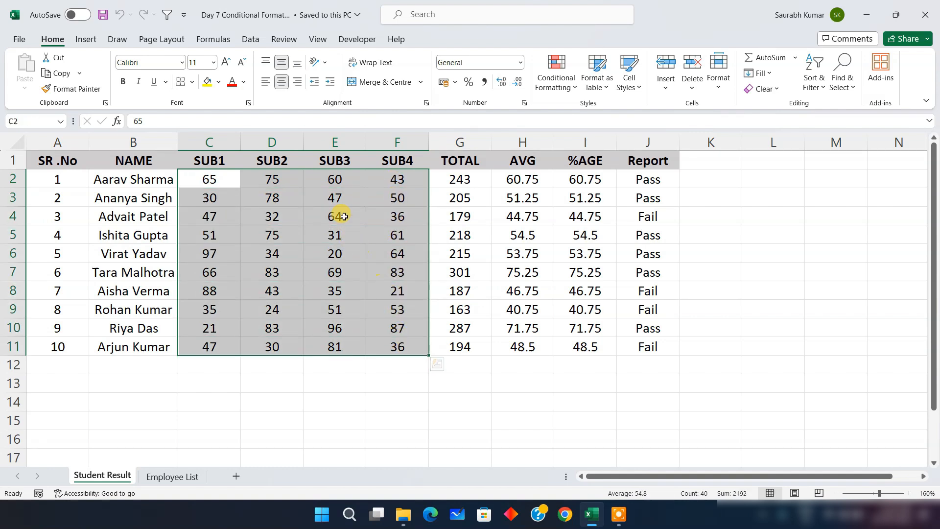
left_click(561, 89)
mouse_move(608, 114)
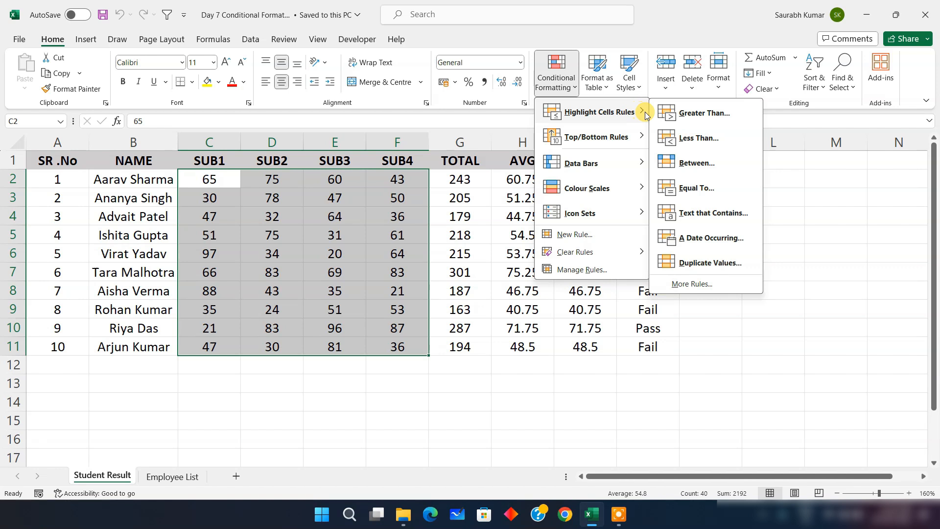
left_click(712, 119)
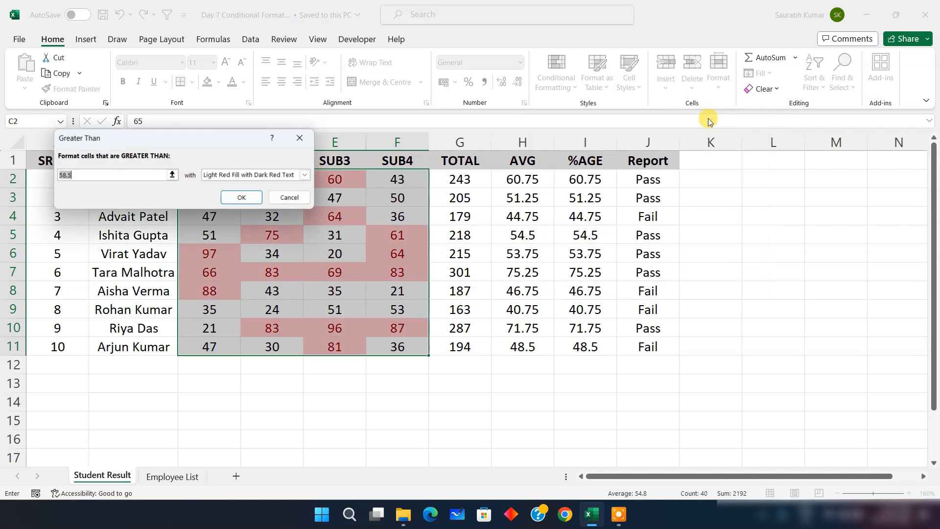
left_click_drag(120, 139, 570, 208)
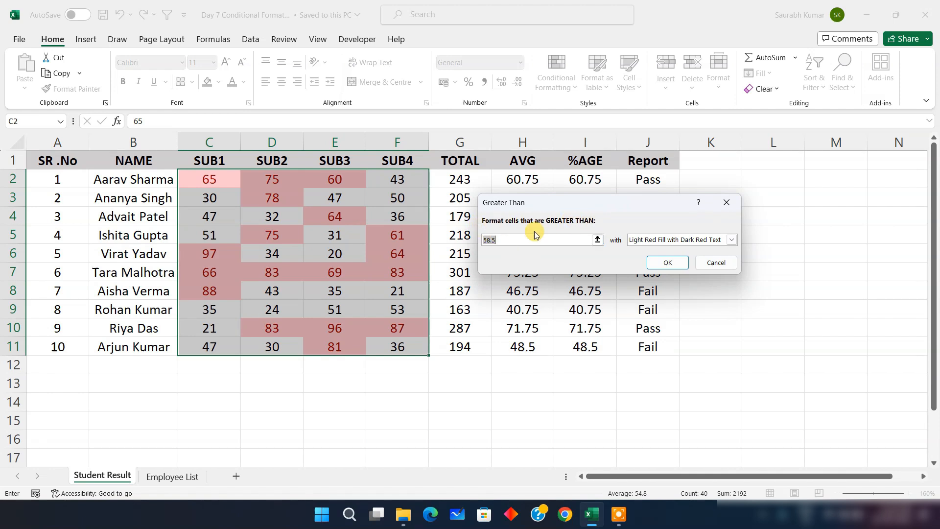
left_click_drag(522, 241, 464, 241)
type("35")
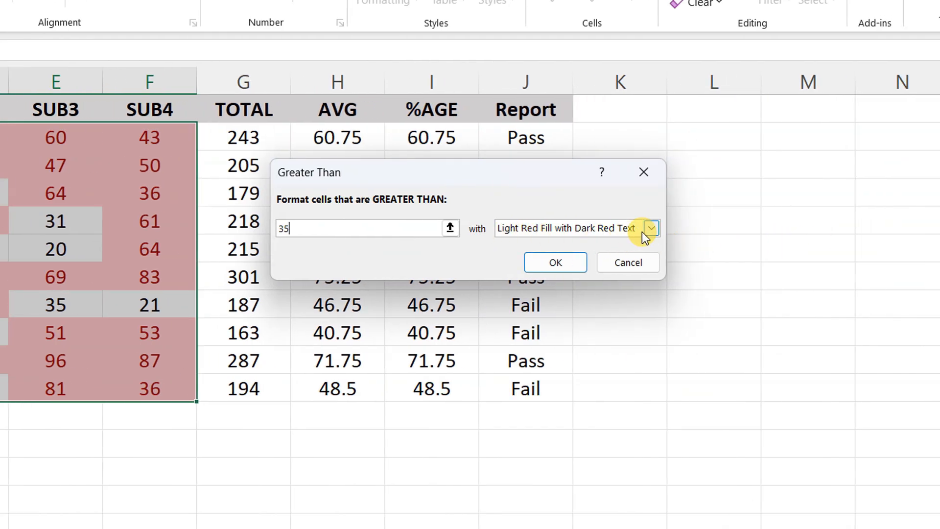
left_click(647, 230)
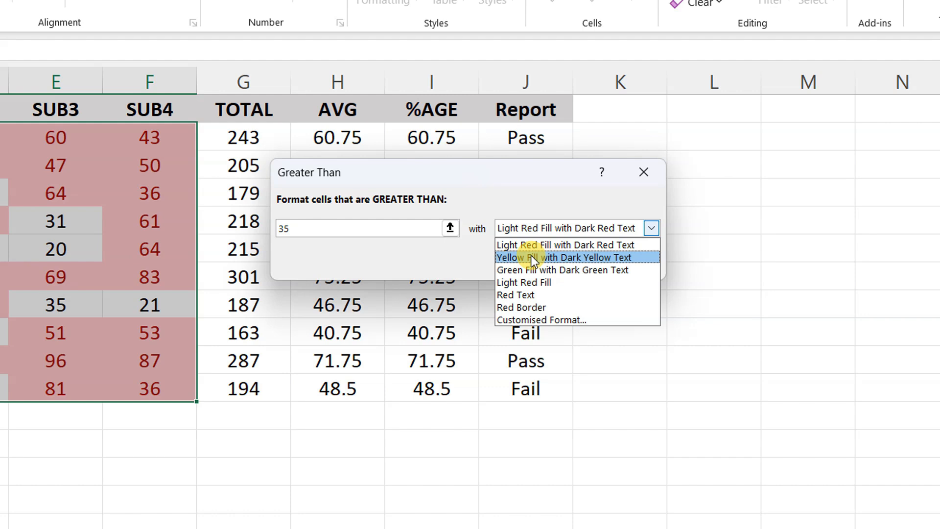
left_click(512, 258)
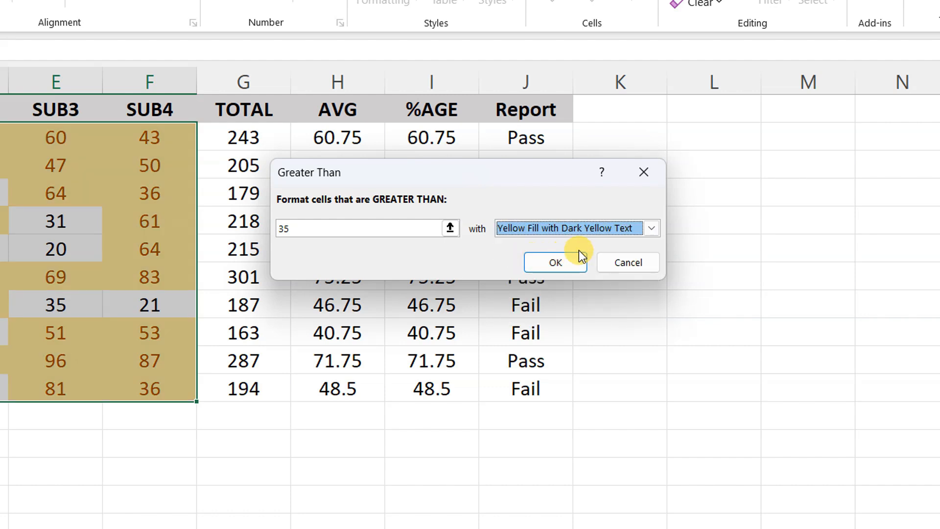
- Switch the Greater Than rule to a customised format with the standard green font colour and apply it to the marks
left_click(650, 230)
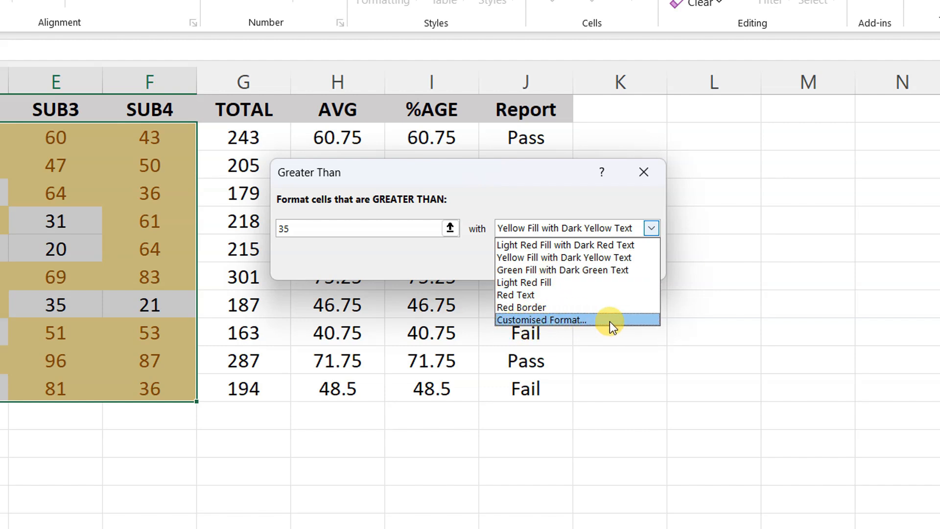
left_click(573, 320)
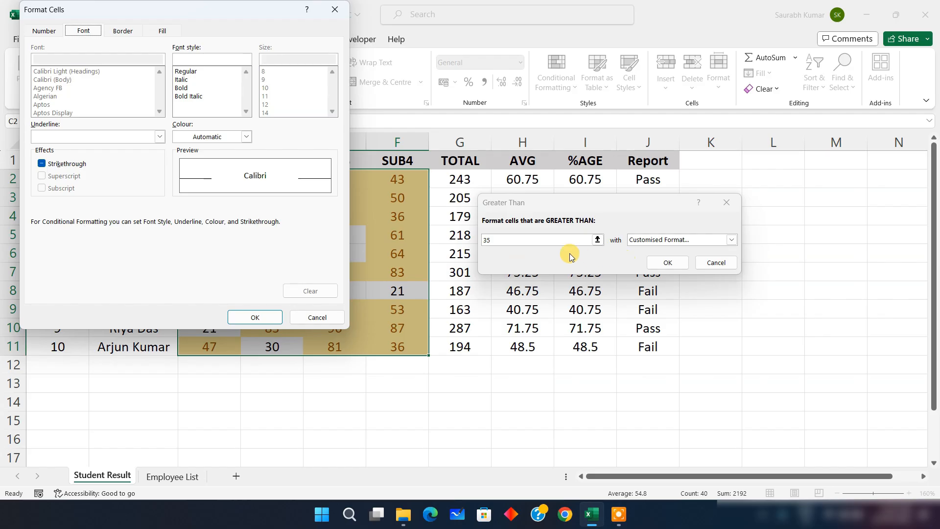
left_click_drag(105, 13, 469, 91)
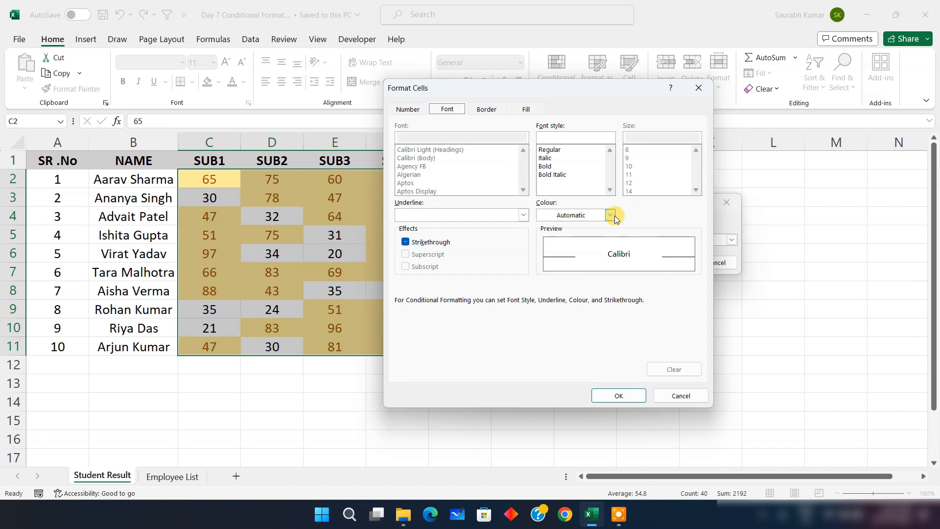
left_click(498, 114)
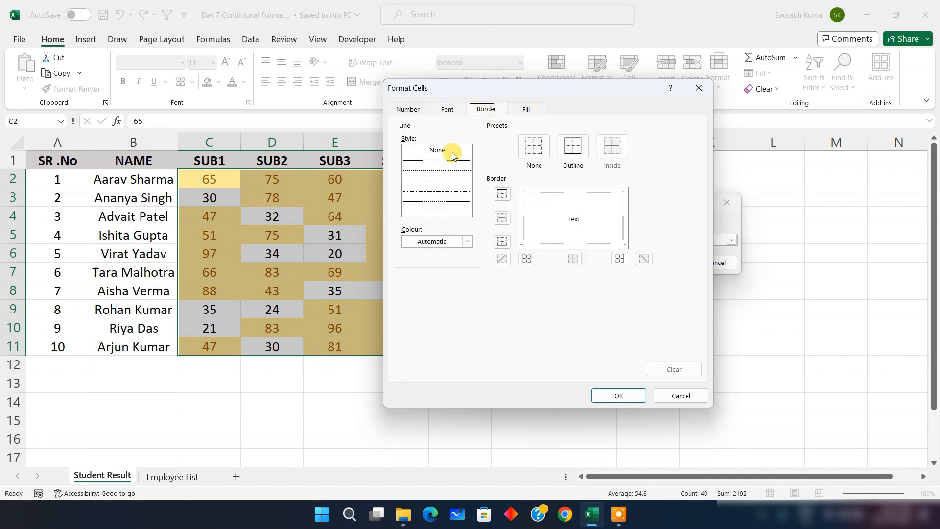
left_click(529, 110)
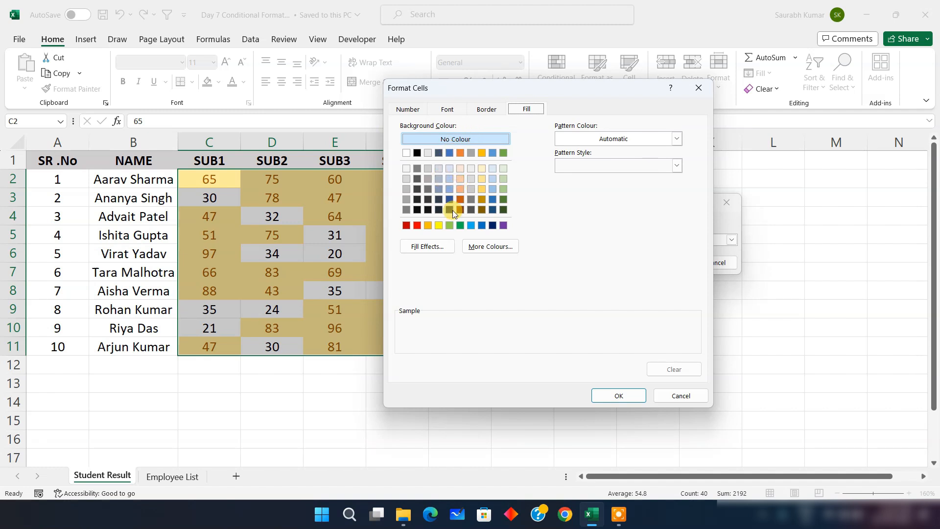
left_click(445, 109)
left_click(610, 217)
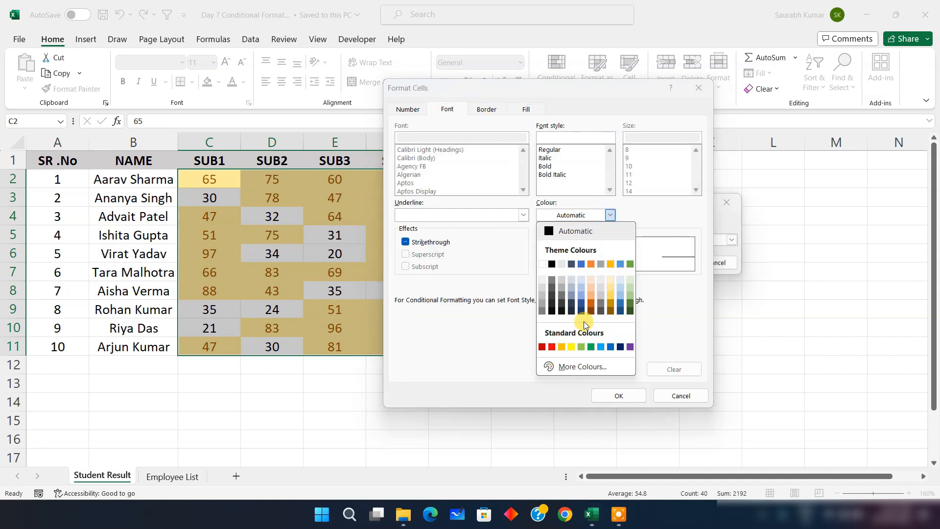
left_click(591, 348)
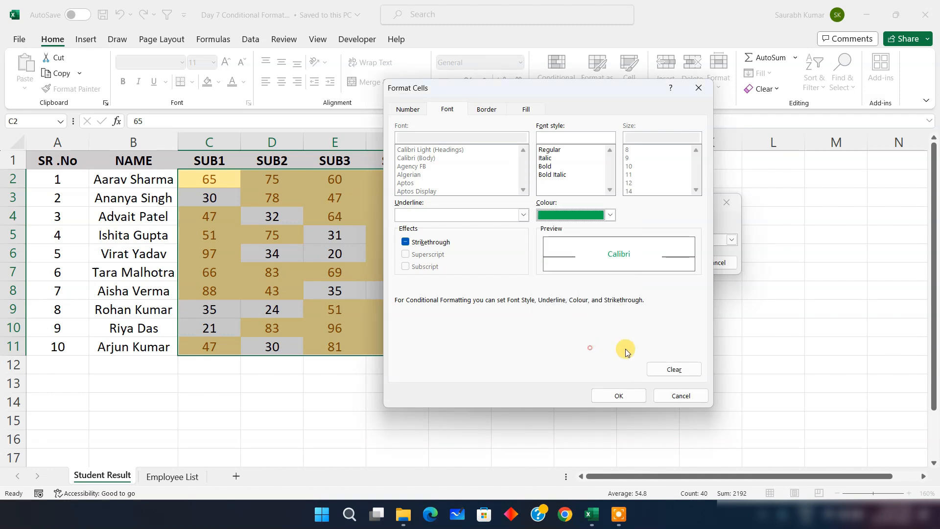
left_click(619, 396)
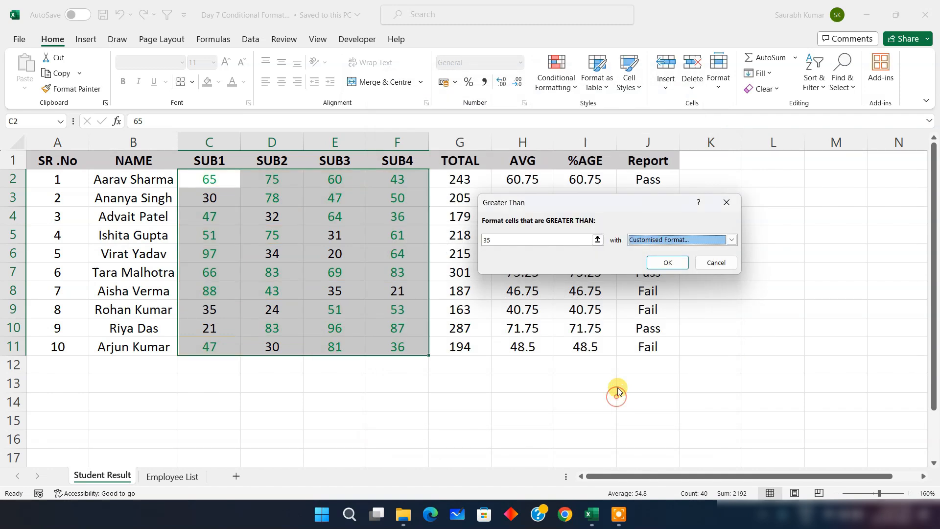
left_click(662, 264)
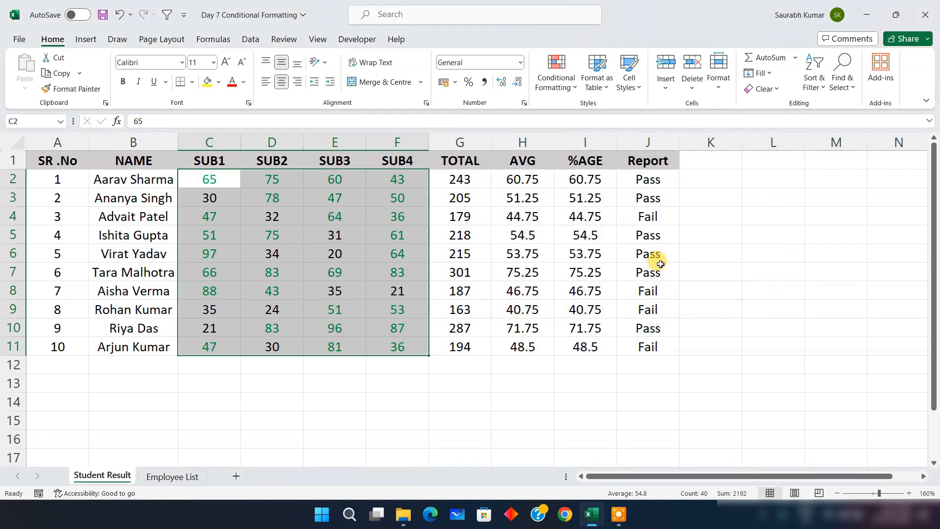
left_click(475, 373)
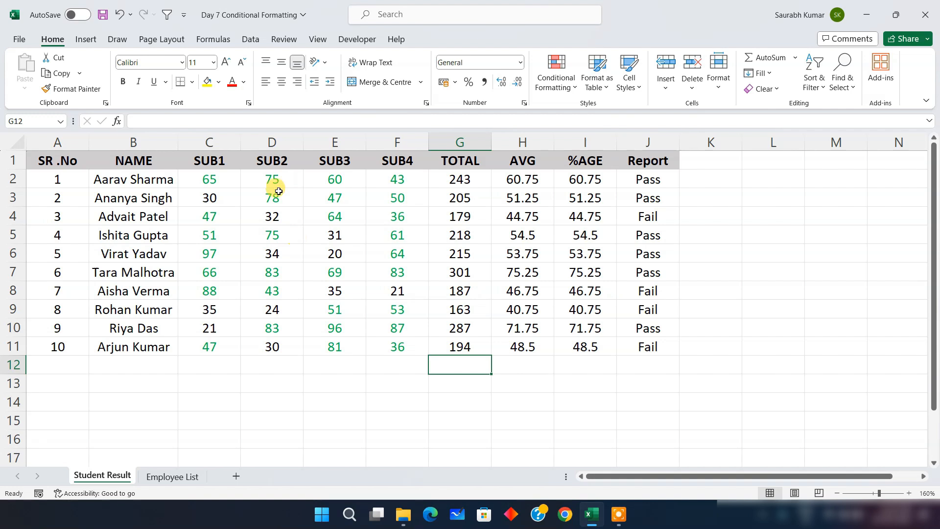
- Set up a Less Than highlight rule with the threshold 35 on the SUB1 to SUB4 marks in C2:F11
left_click_drag(210, 178, 386, 343)
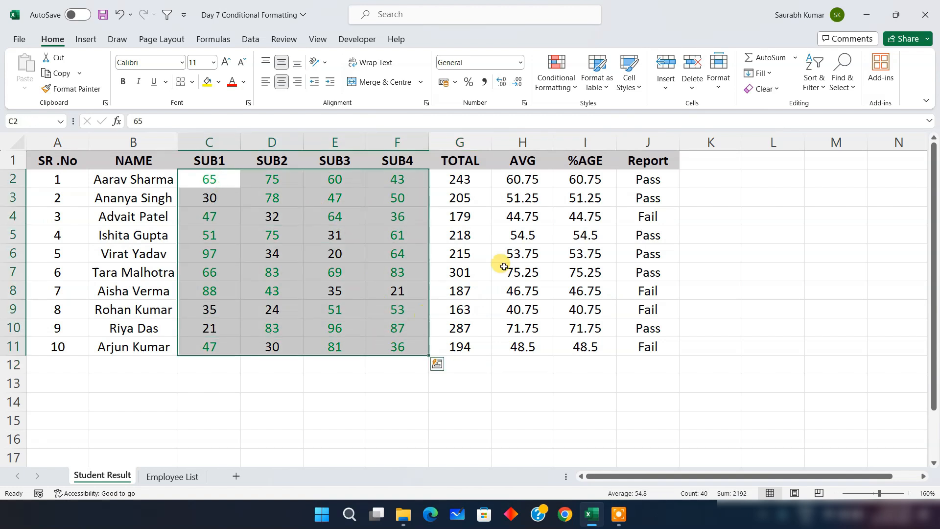
left_click(557, 78)
mouse_move(573, 116)
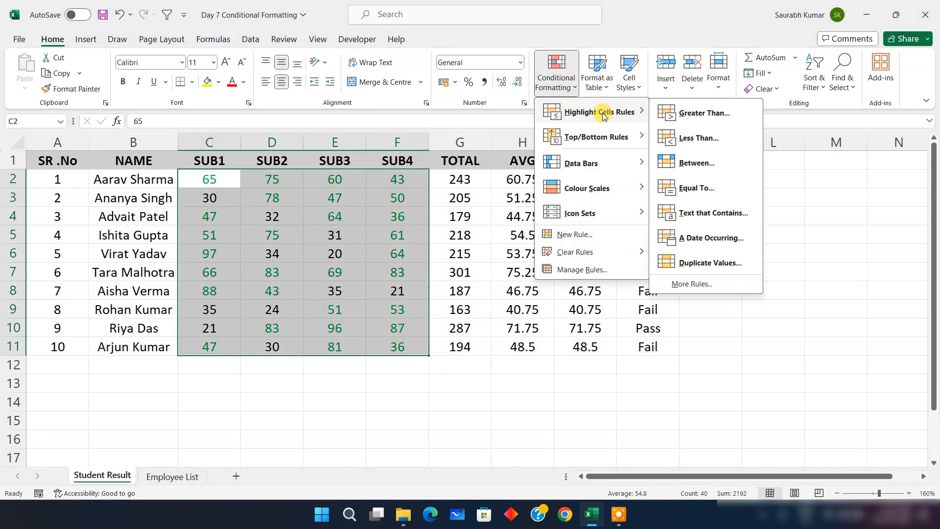
left_click(710, 139)
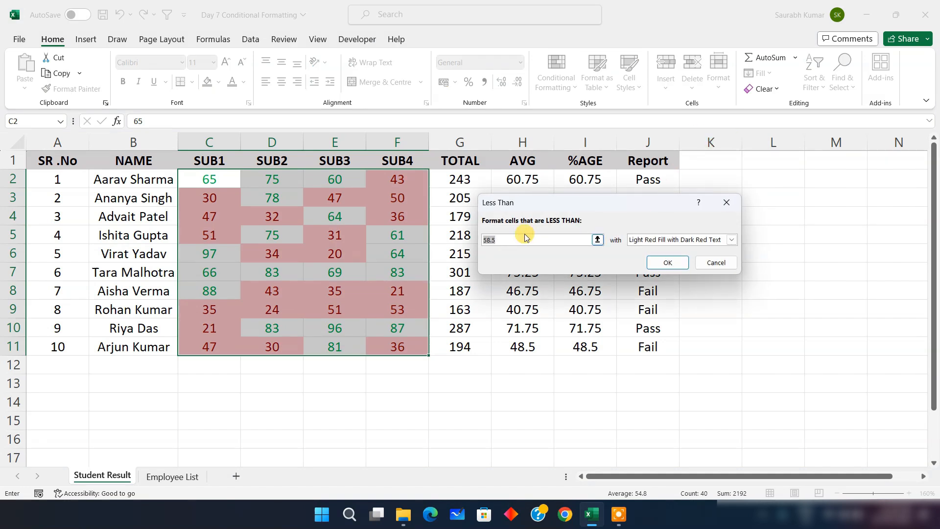
type("35")
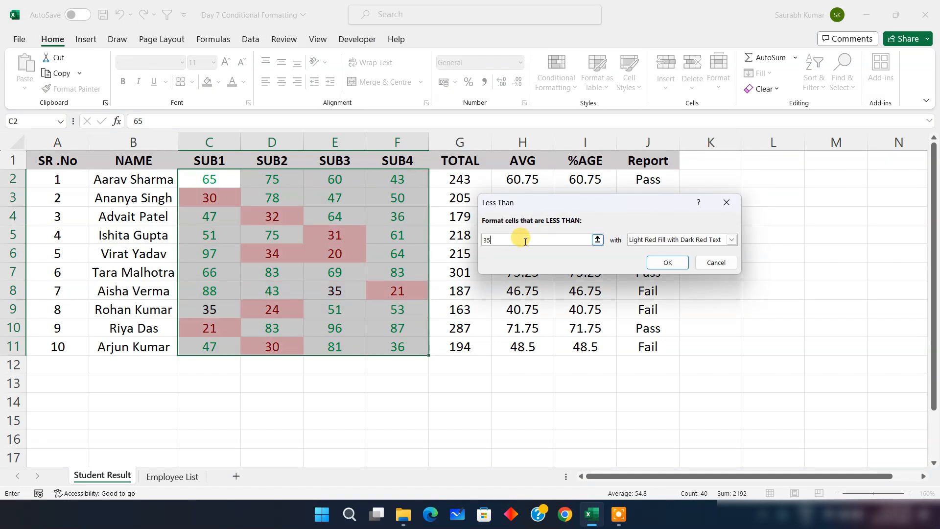
- Give the Less Than rule a customised format with the standard red font colour and apply it to the marks
left_click(731, 239)
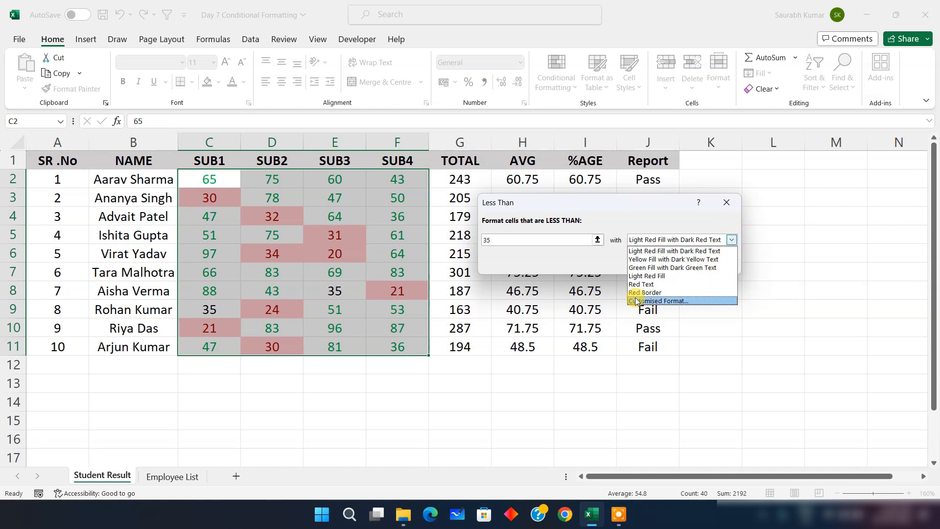
left_click(676, 301)
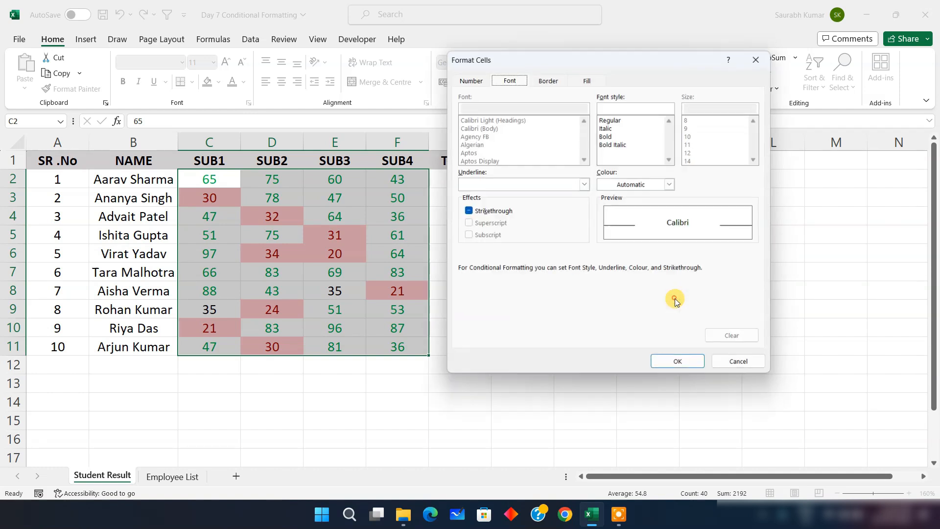
left_click(670, 184)
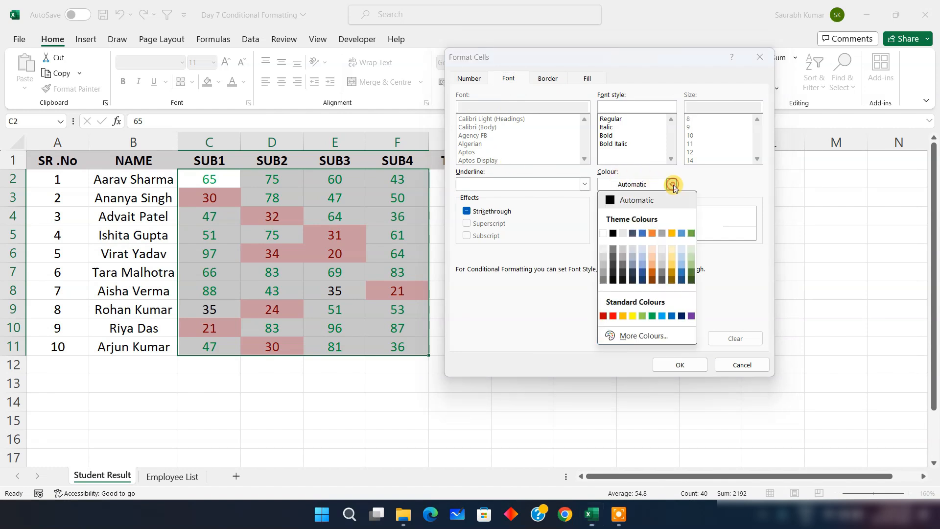
left_click(612, 316)
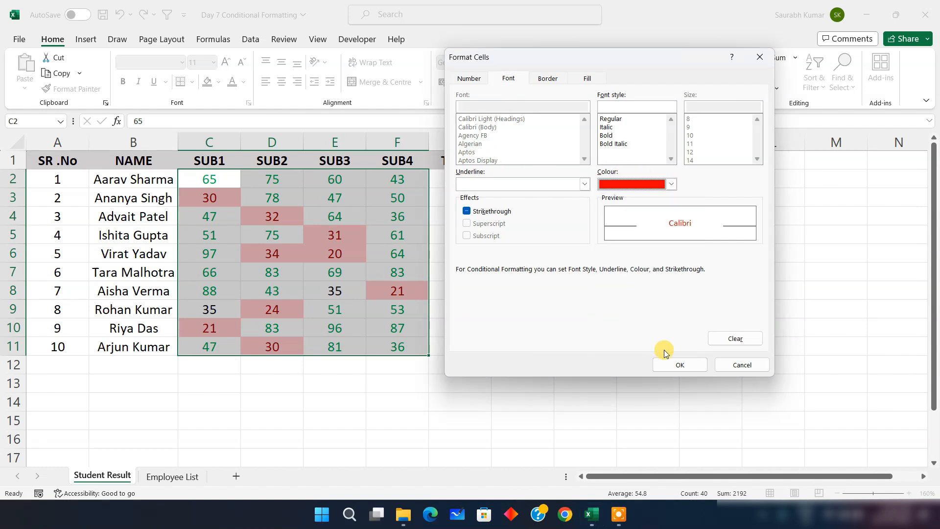
left_click(688, 367)
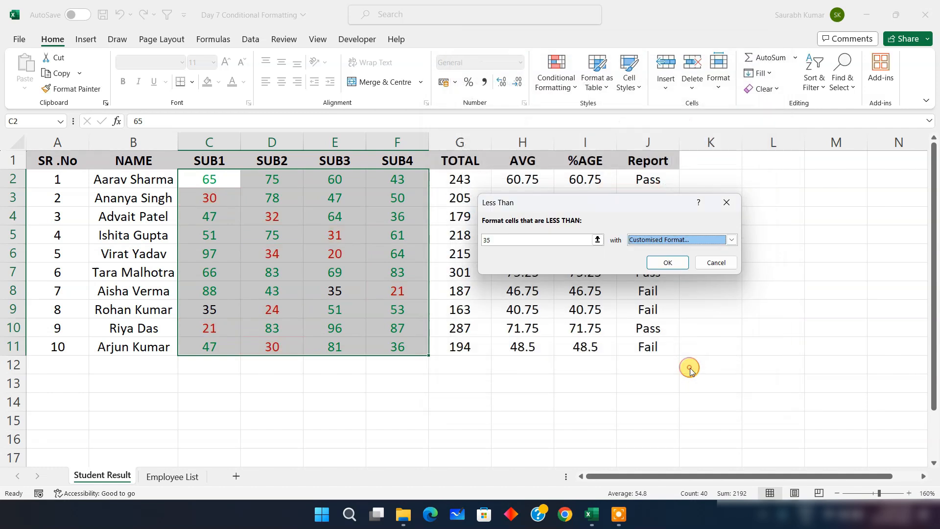
left_click(668, 263)
left_click(331, 378)
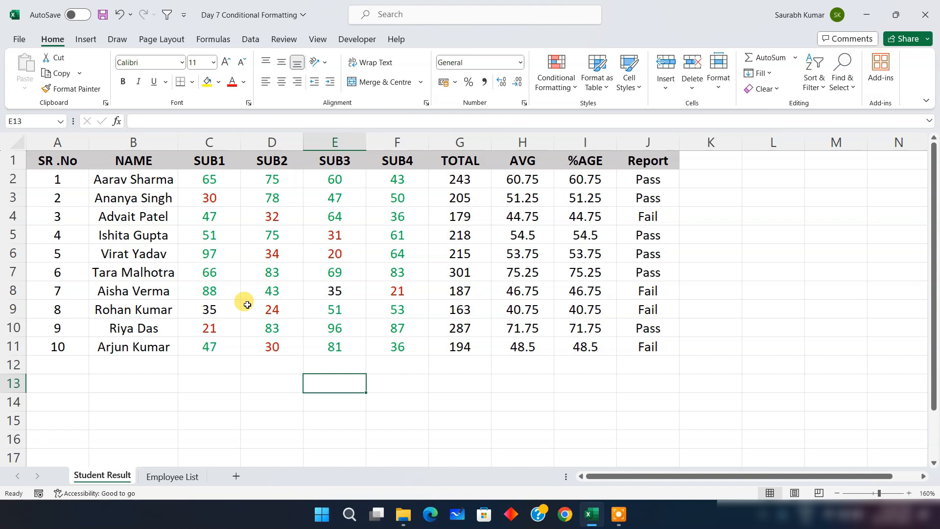
left_click(194, 309)
left_click(326, 286)
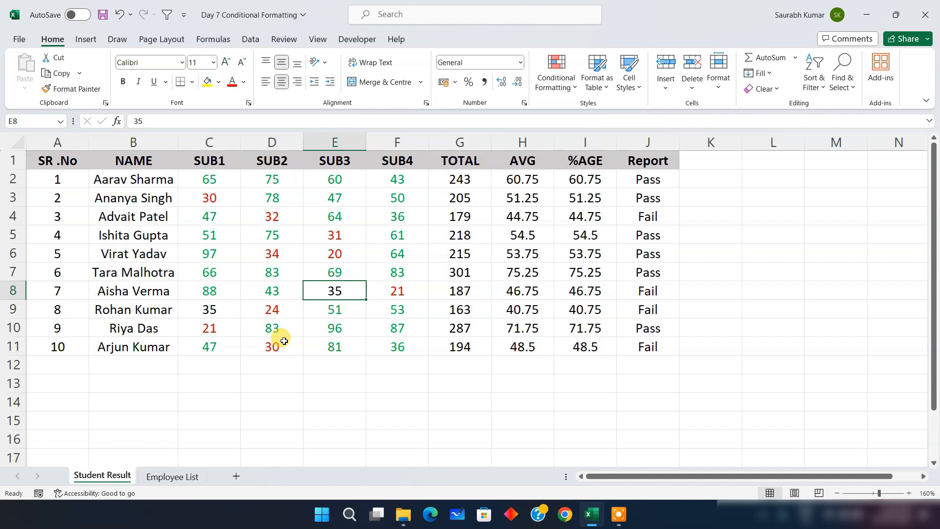
left_click(563, 82)
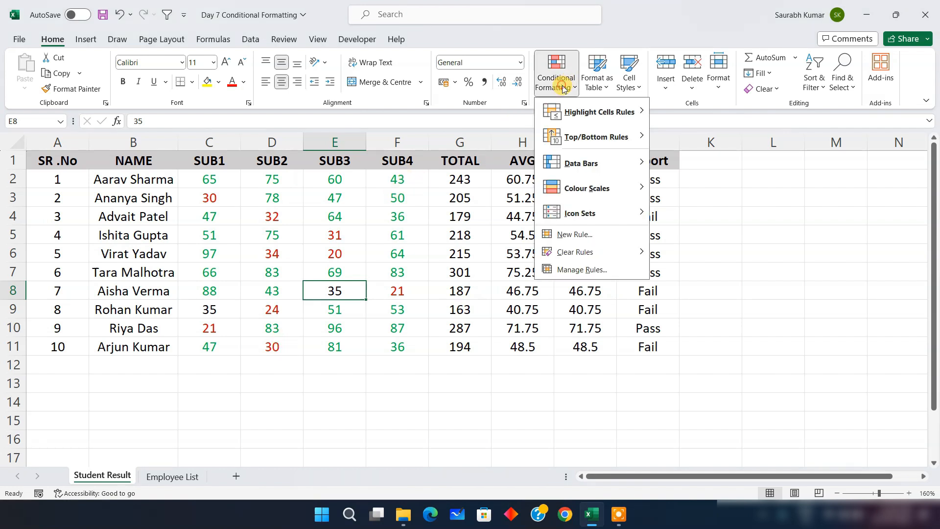
mouse_move(585, 115)
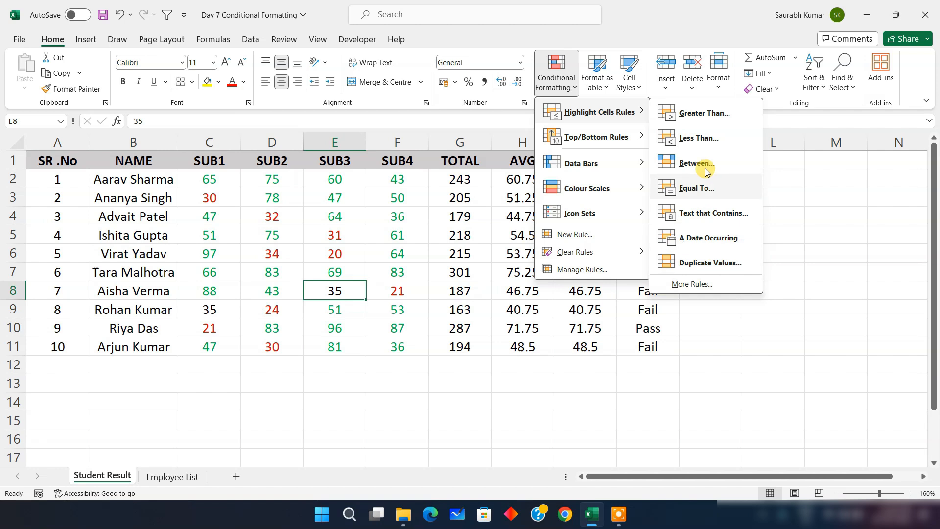
left_click(779, 322)
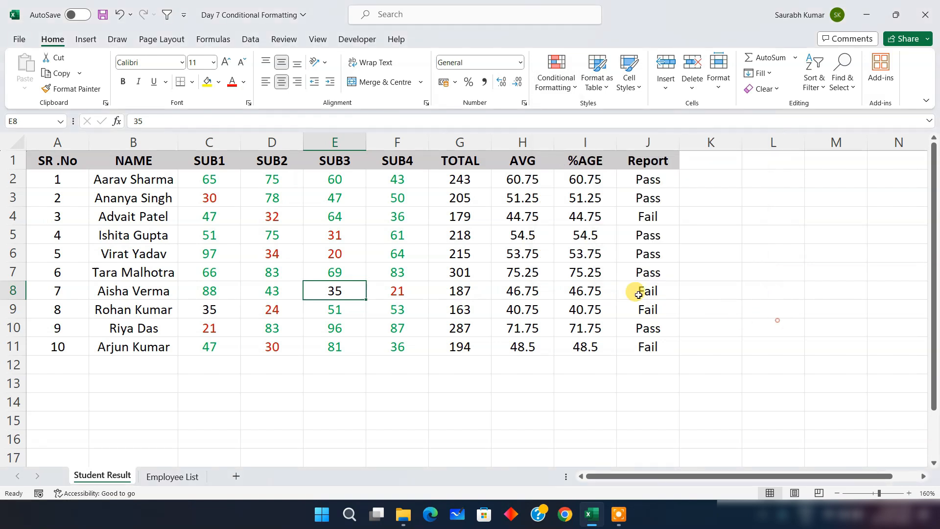
- Open the Conditional Formatting Rules Manager for the SUB1 to SUB4 marks in C2:F11
left_click_drag(198, 177, 401, 340)
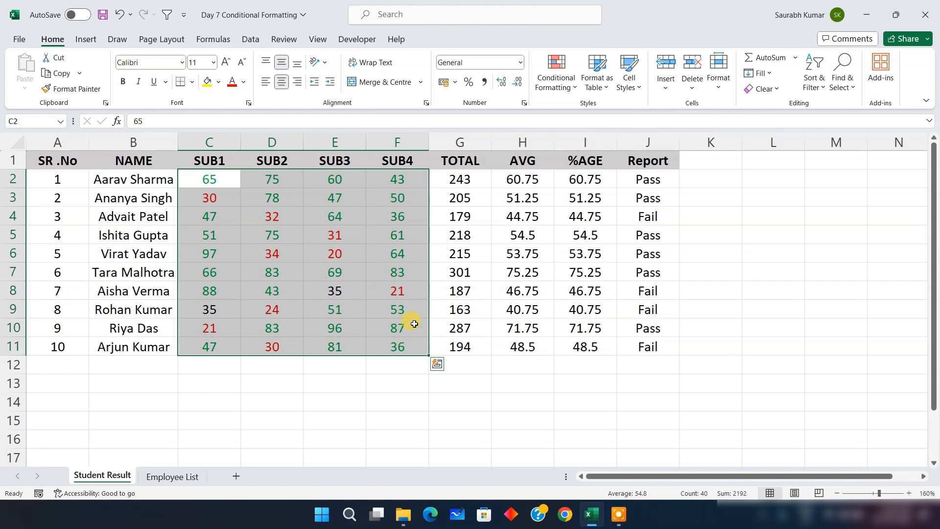
left_click(567, 91)
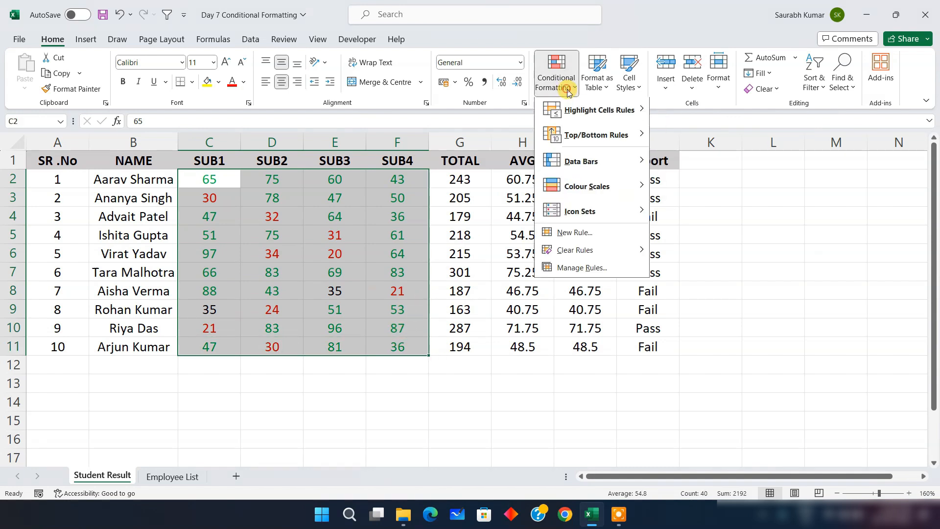
left_click(578, 270)
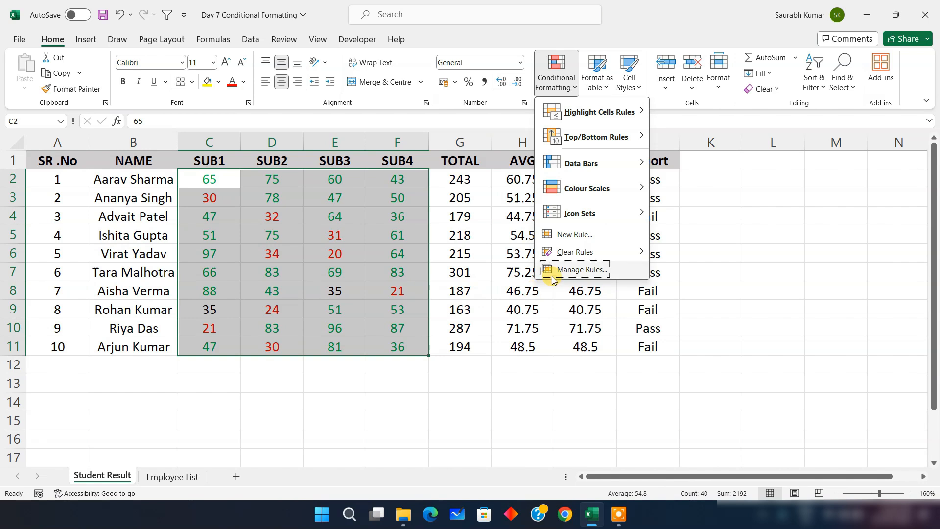
left_click(586, 273)
left_click_drag(562, 151, 466, 165)
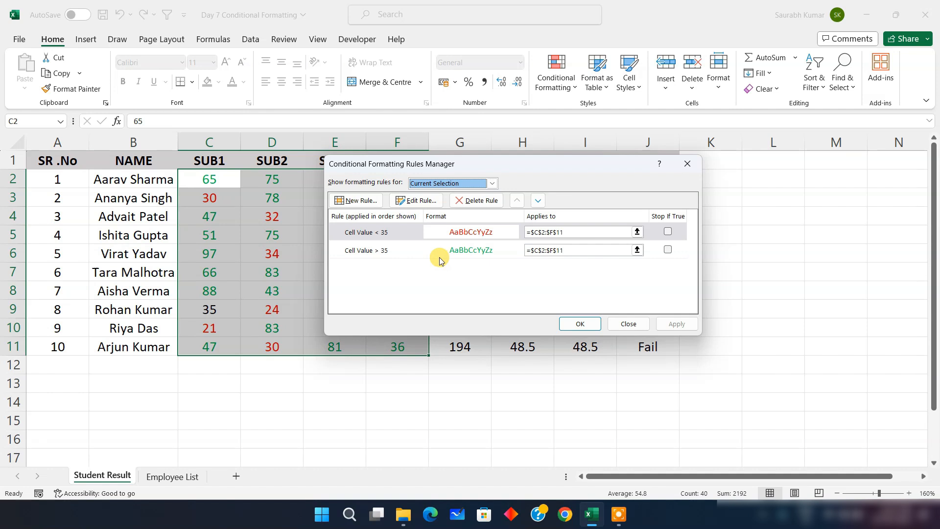
- Change the green Cell Value > 35 rule to greater than or equal to 35 and apply it to the marks
left_click(384, 251)
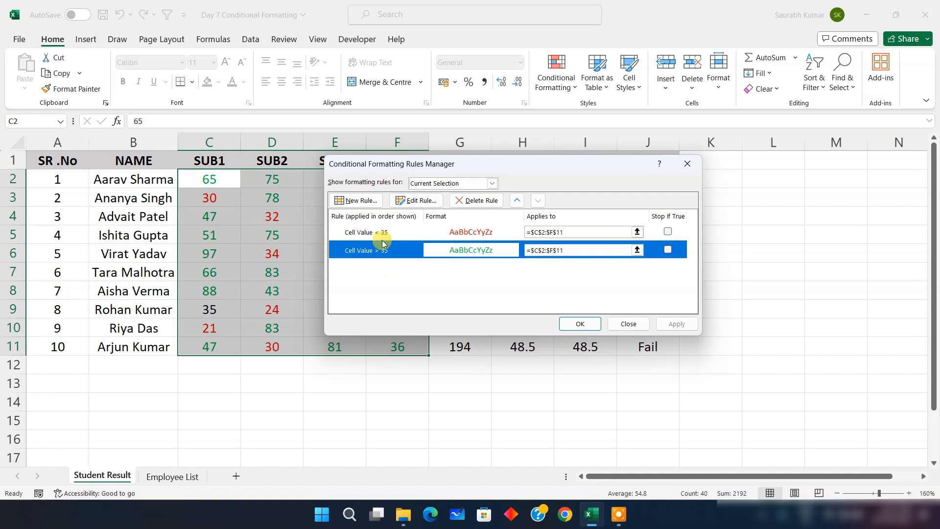
key("Return")
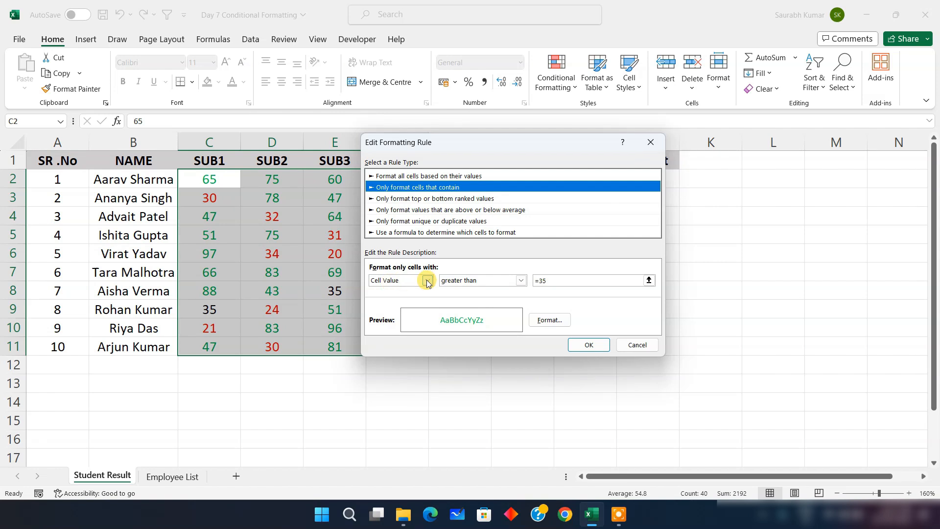
left_click(521, 280)
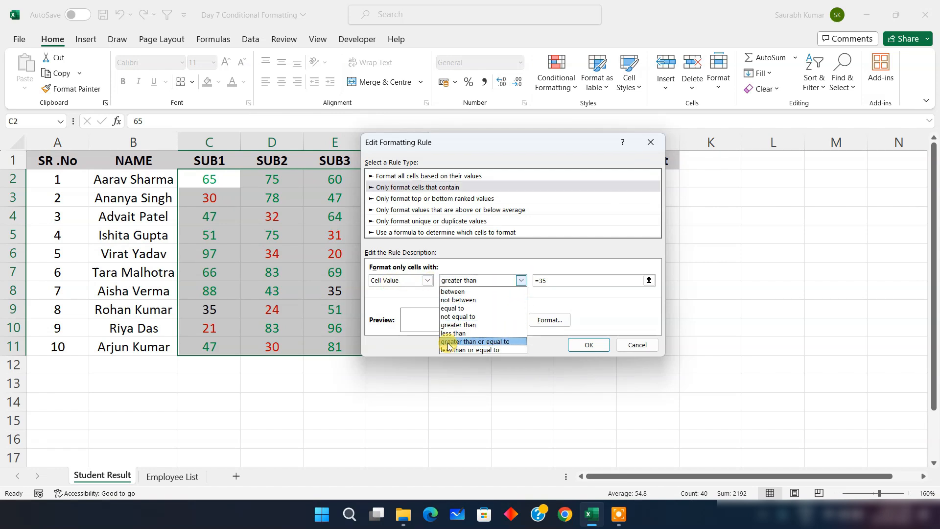
left_click(485, 342)
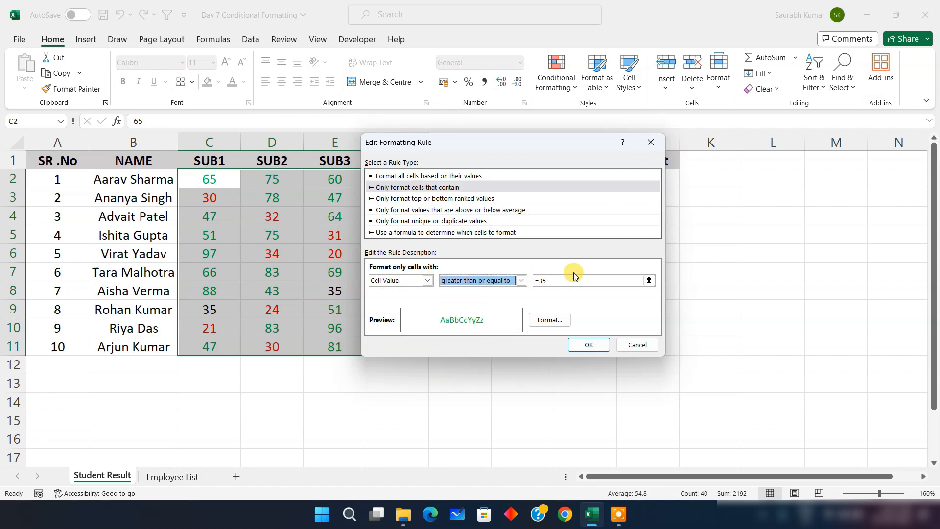
left_click(586, 346)
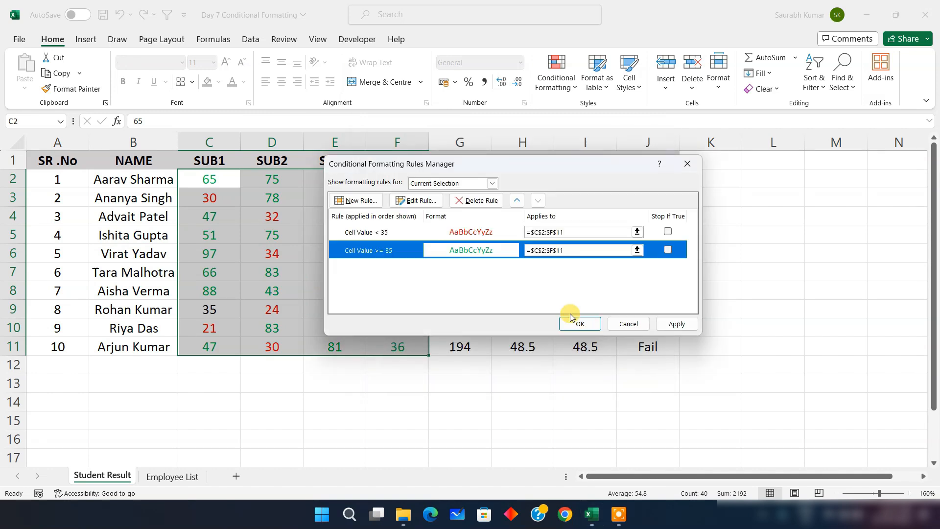
left_click(581, 324)
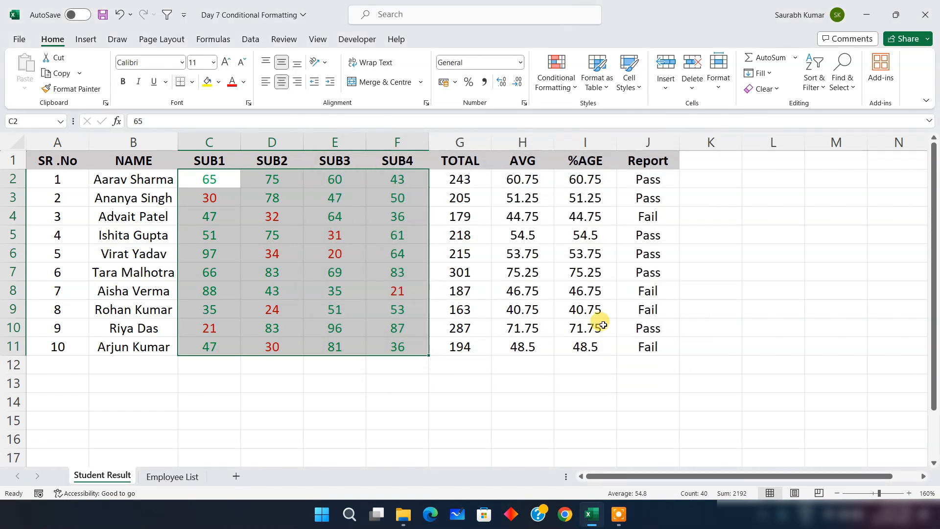
left_click(496, 364)
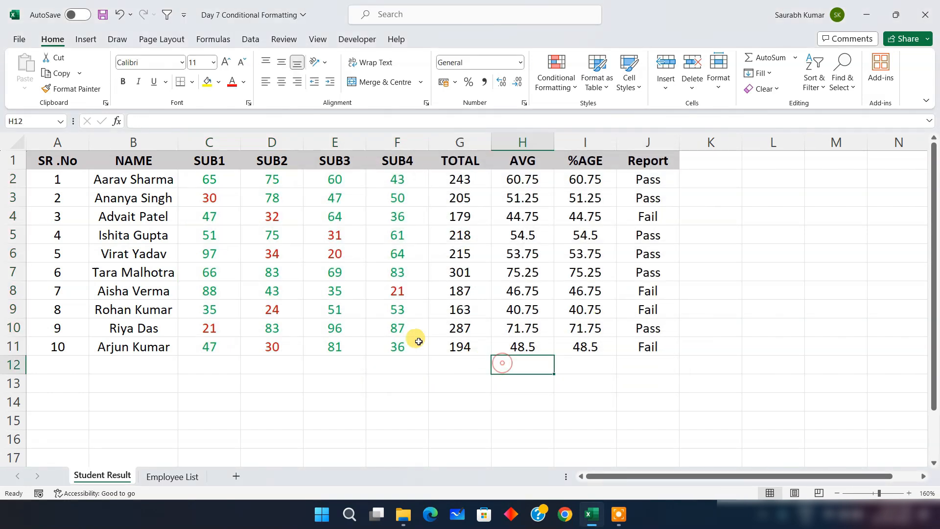
left_click(334, 291)
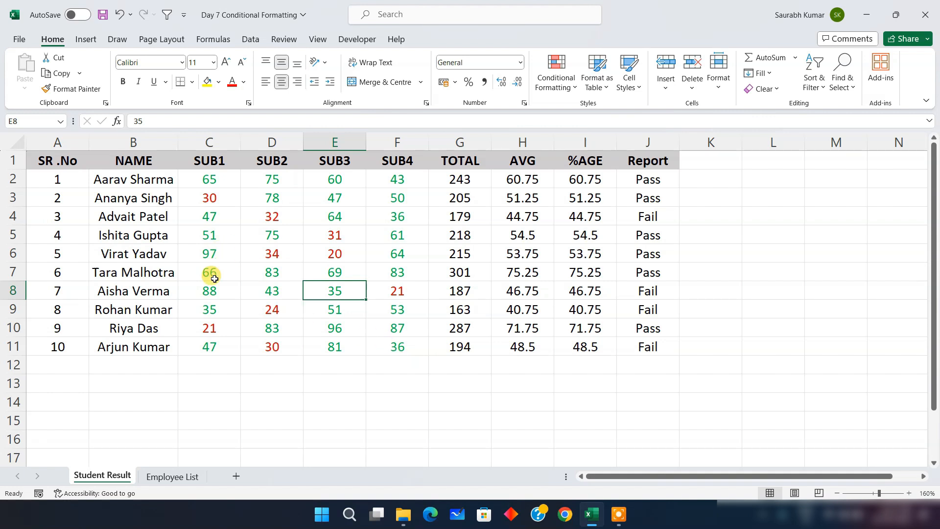
left_click(274, 250)
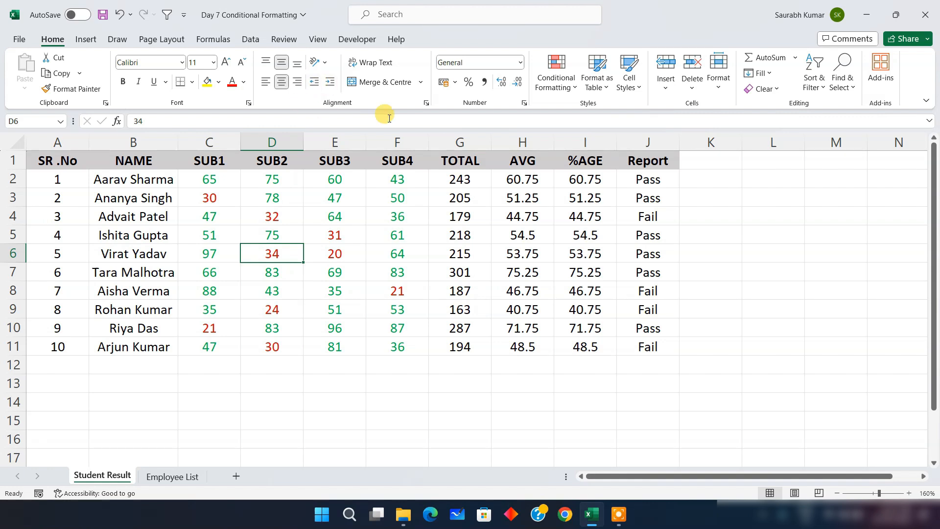
left_click(562, 86)
left_click(230, 206)
- Set up a Between highlight rule with the limits 50 and 60 on the SUB1 to SUB4 marks in C2:F11
left_click_drag(208, 179, 409, 343)
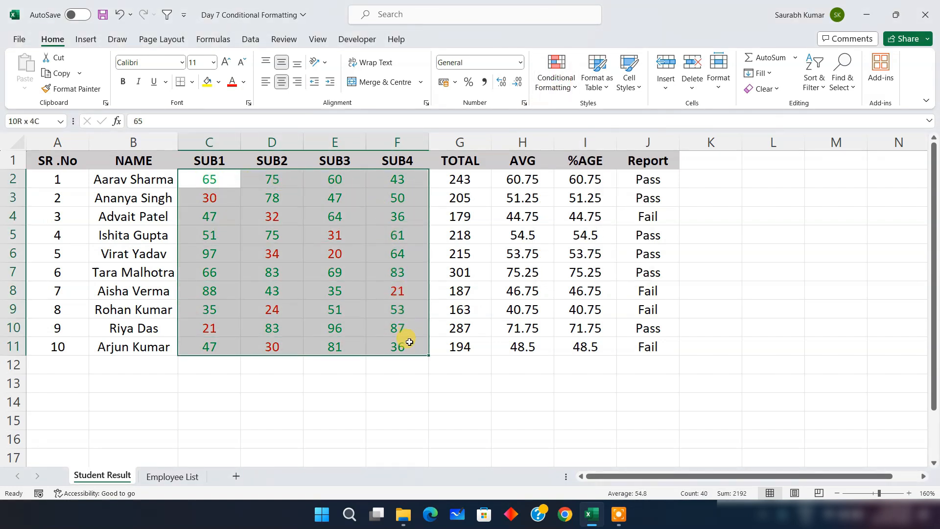
left_click(562, 93)
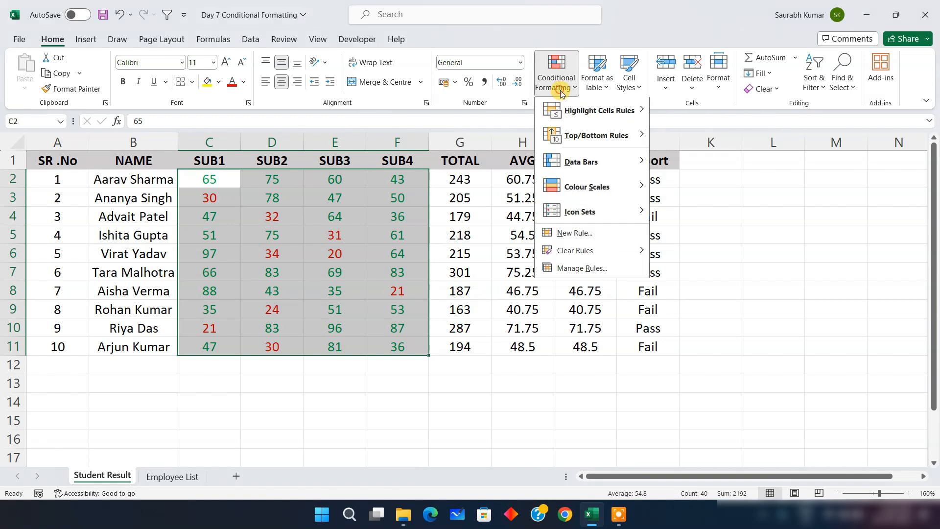
mouse_move(602, 112)
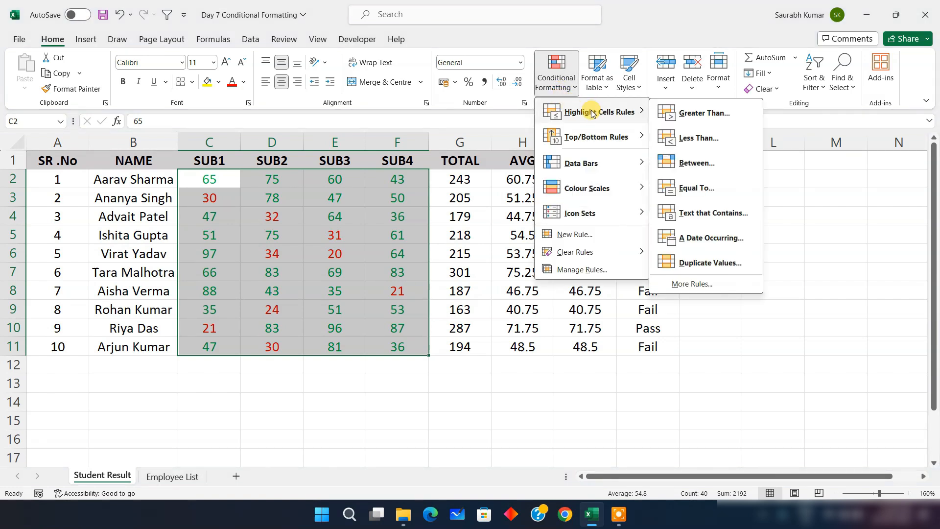
left_click(703, 168)
left_click_drag(554, 212, 664, 207)
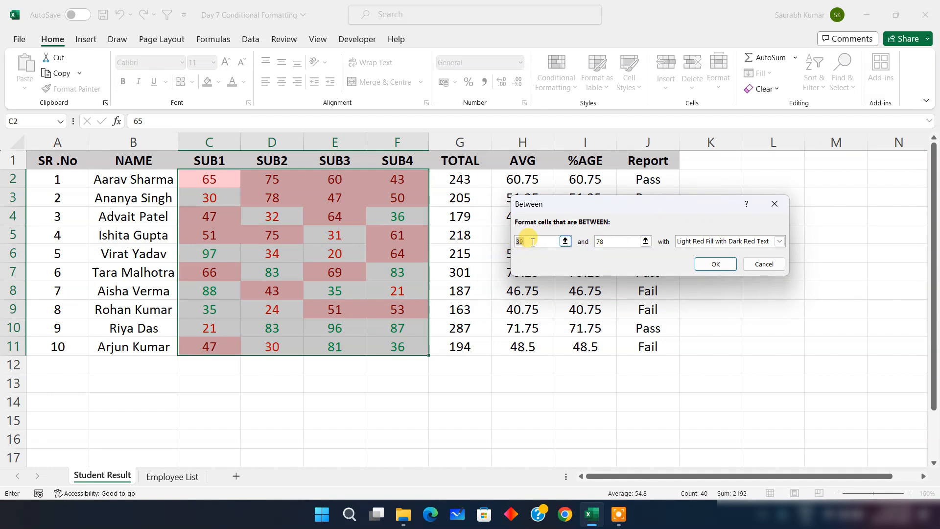
type("50")
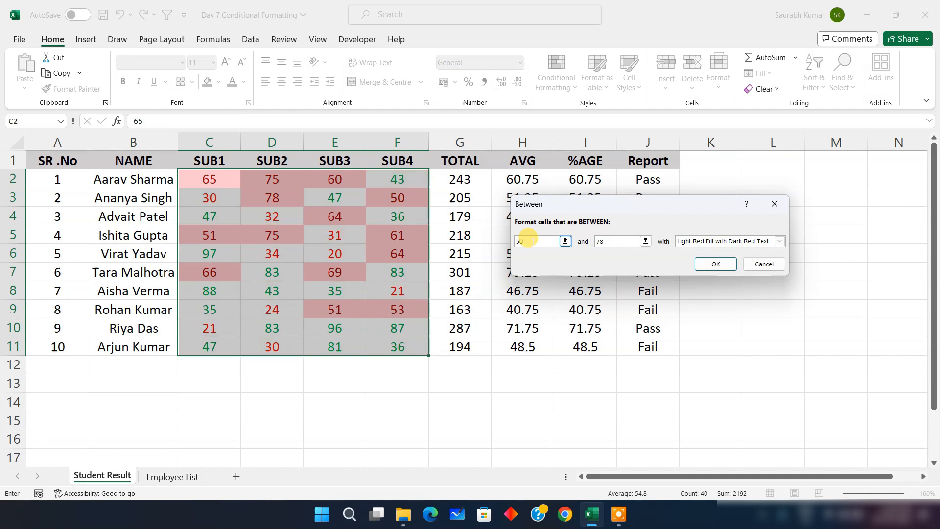
left_click(614, 244)
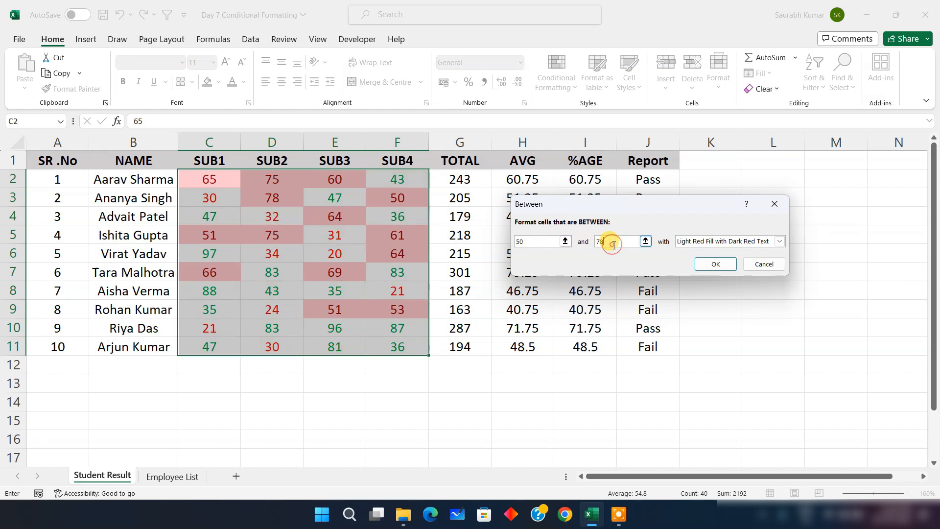
key("BackSpace")
key("BackSpace")
type("60")
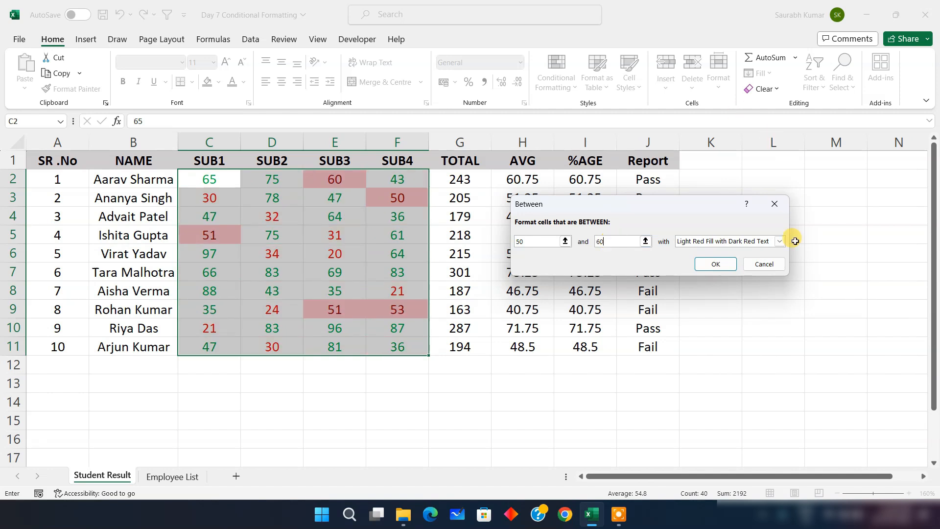
- Give the Between rule Green Fill with Dark Green Text and apply it to the marks
left_click(779, 241)
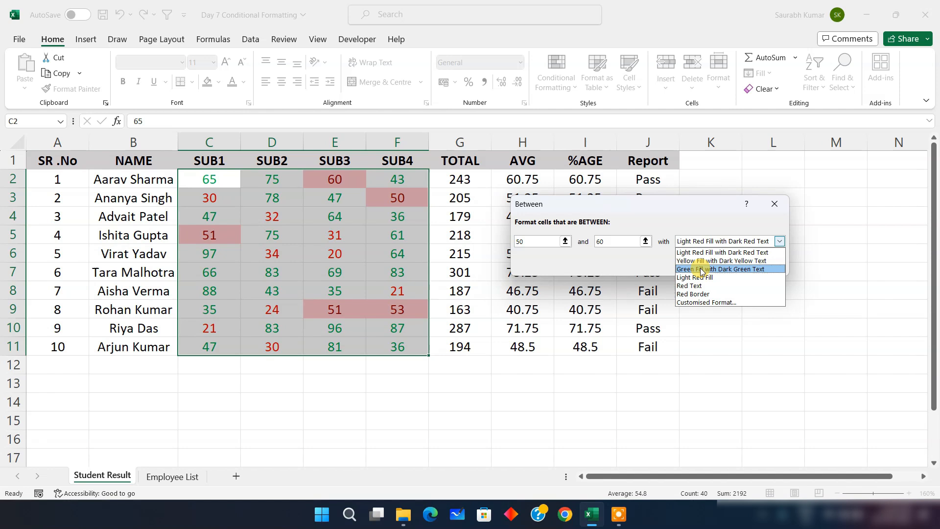
left_click(721, 270)
left_click(713, 265)
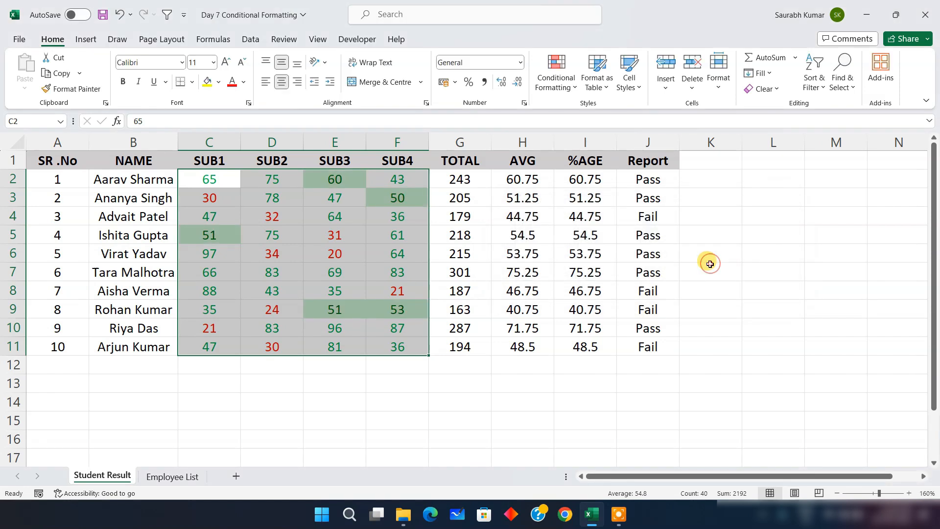
left_click(545, 388)
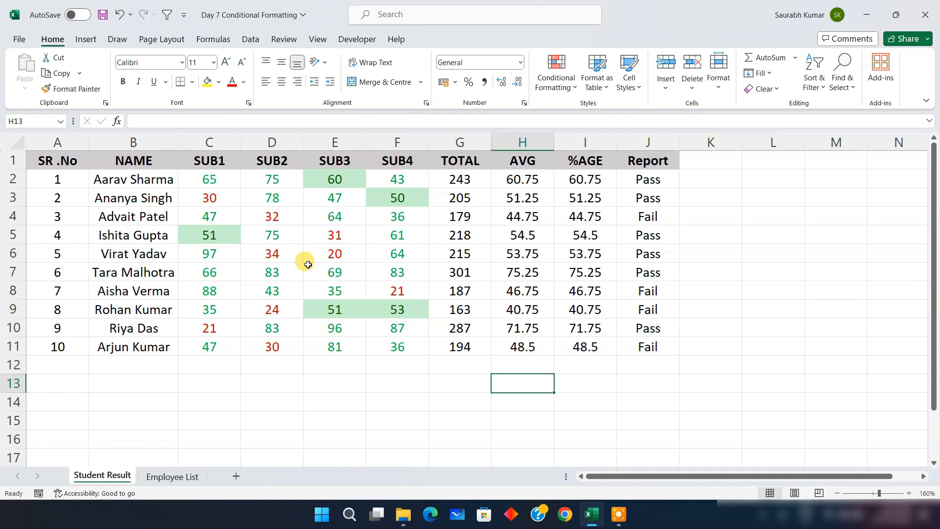
- Delete the between 50 and 60 rule from the marks in C2:F11 using the rules manager
left_click_drag(209, 180, 401, 348)
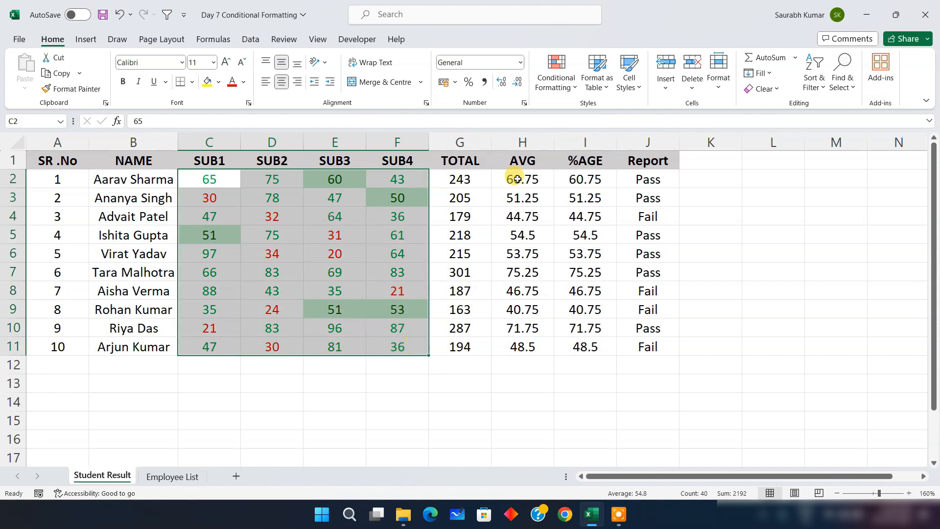
left_click(571, 89)
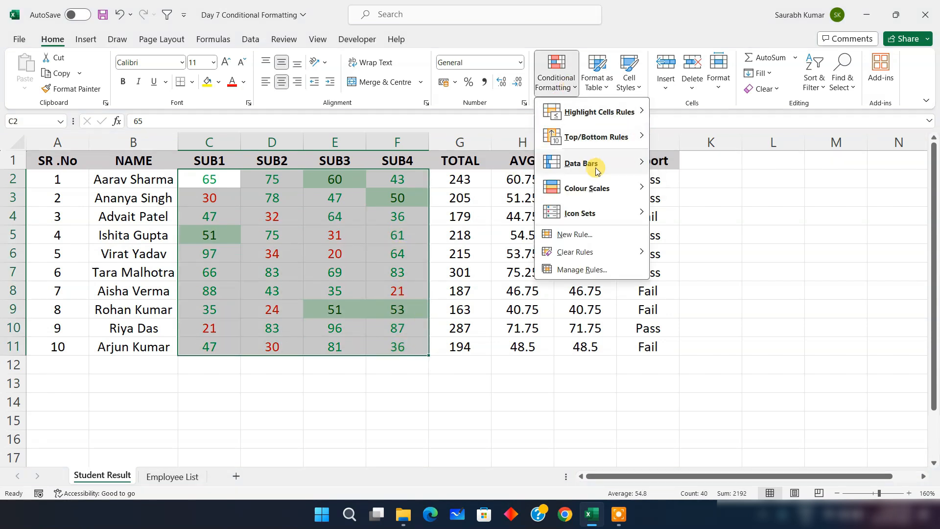
left_click(586, 275)
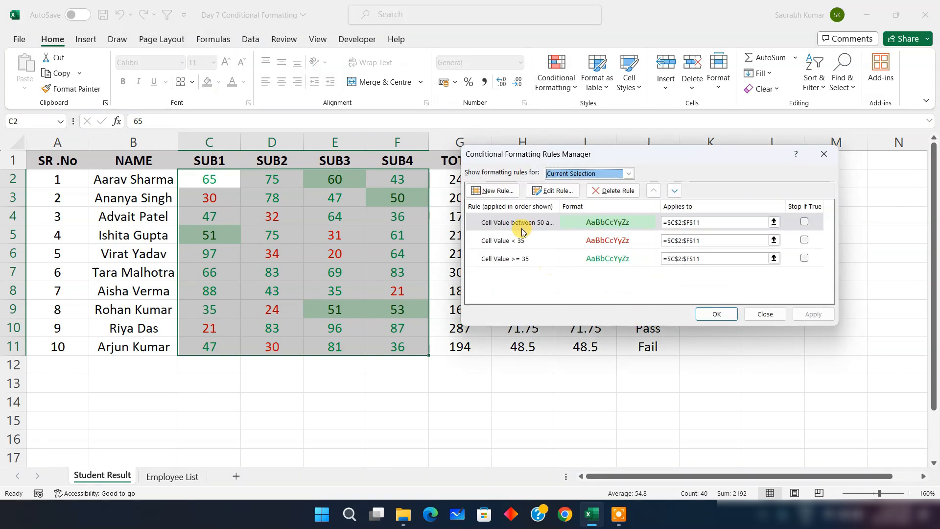
left_click(503, 223)
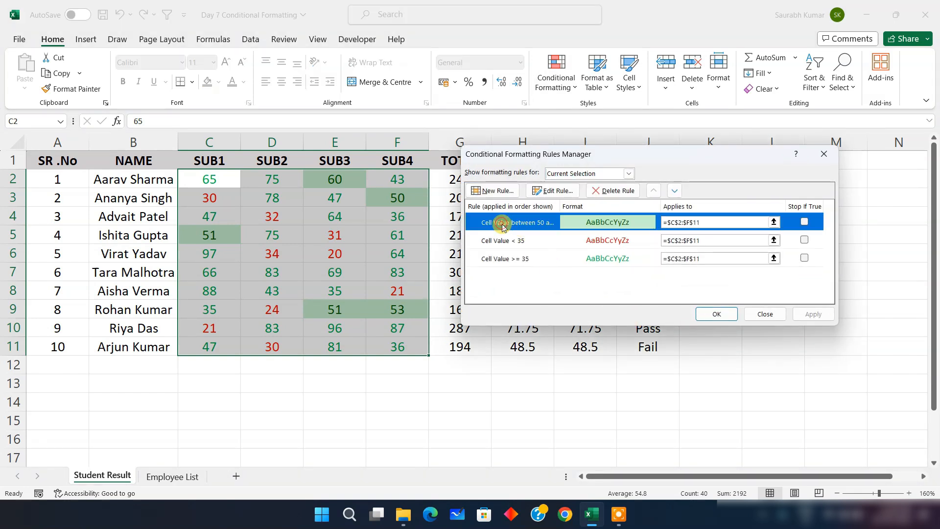
left_click(615, 192)
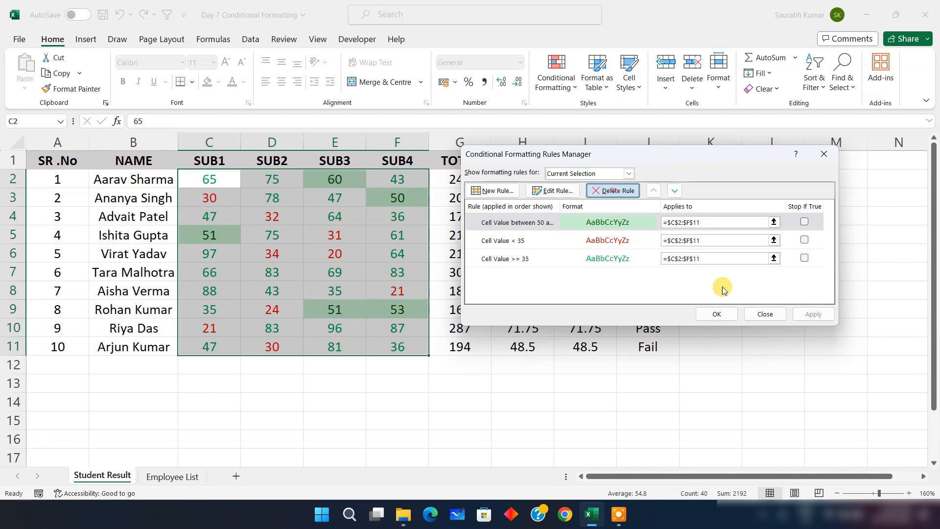
left_click(717, 315)
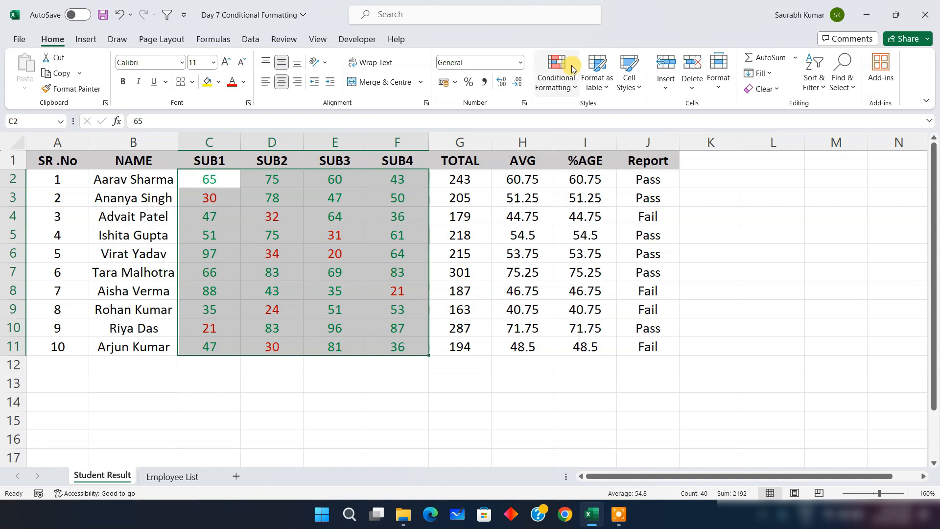
left_click(554, 79)
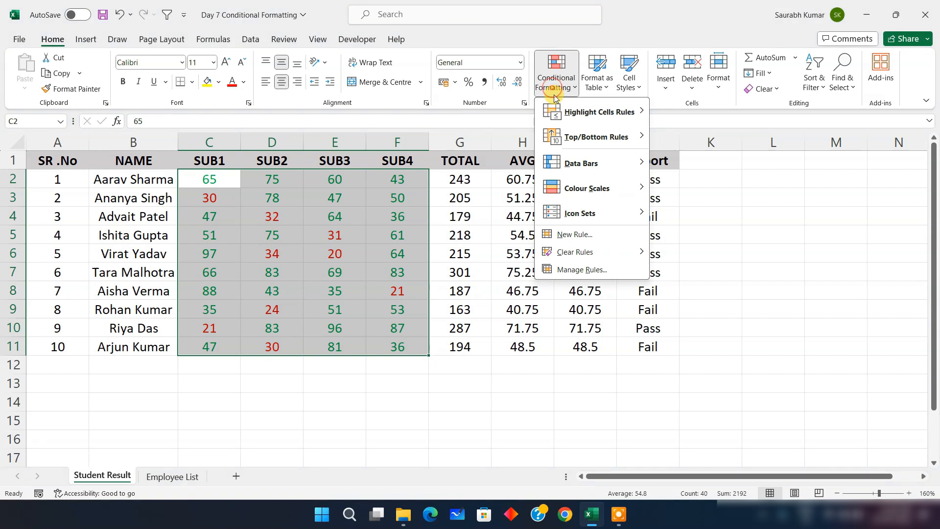
mouse_move(553, 112)
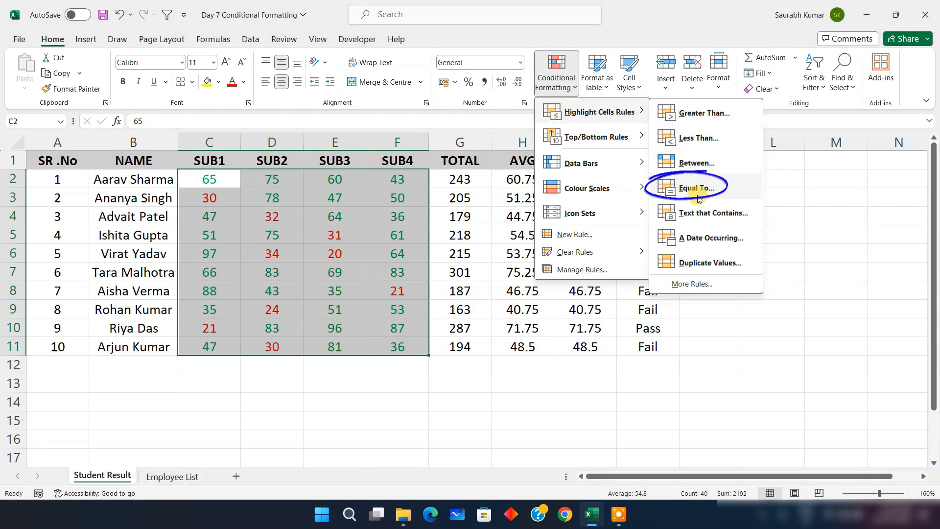
left_click(461, 399)
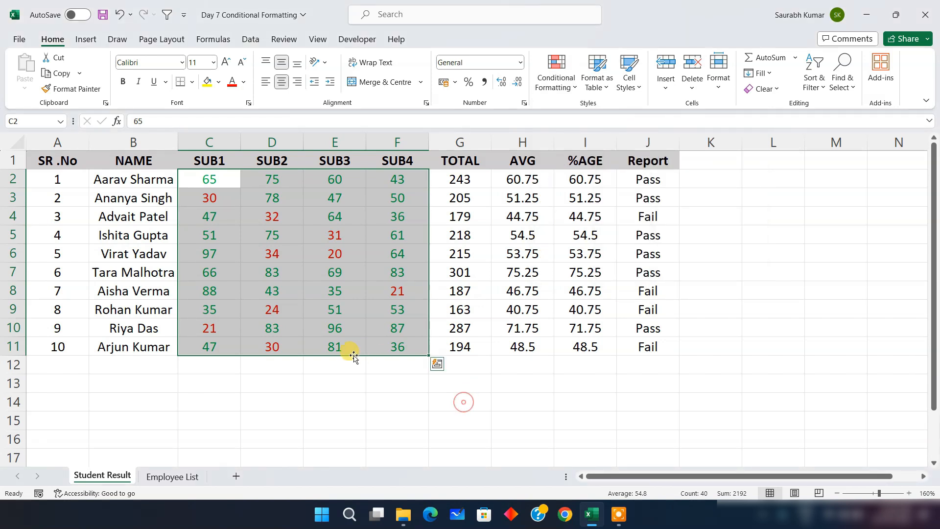
left_click(246, 394)
- Set up an Equal To highlight rule on the student data in A2:J11 that matches the sixth student's full name
left_click_drag(58, 178, 596, 256)
left_click_drag(620, 287, 644, 345)
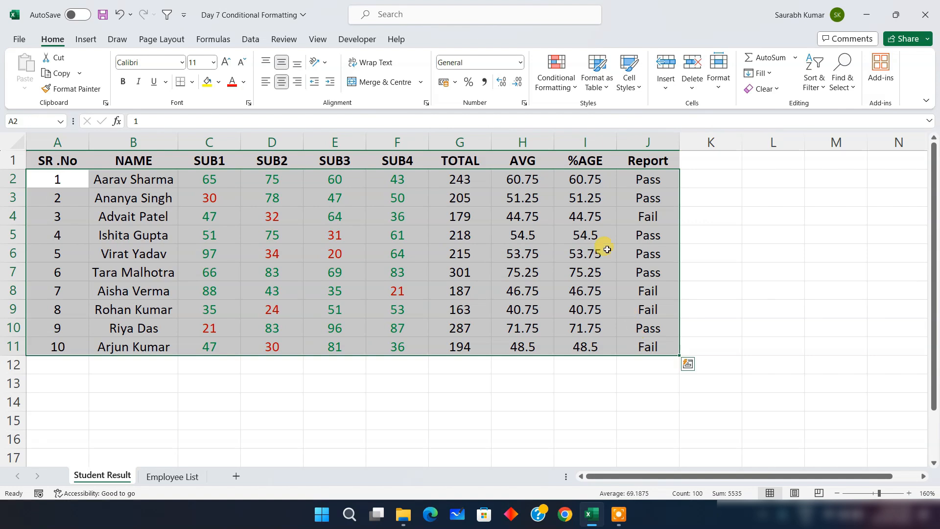
left_click(555, 84)
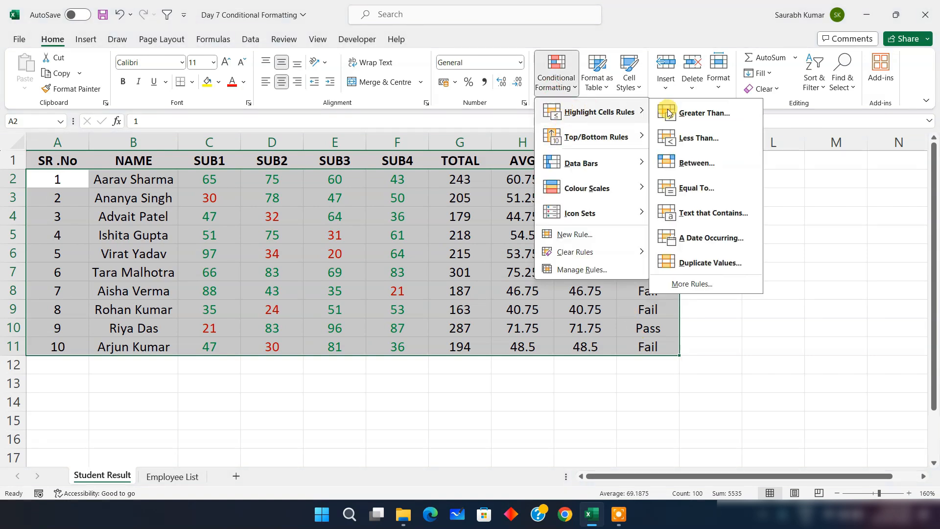
left_click(697, 190)
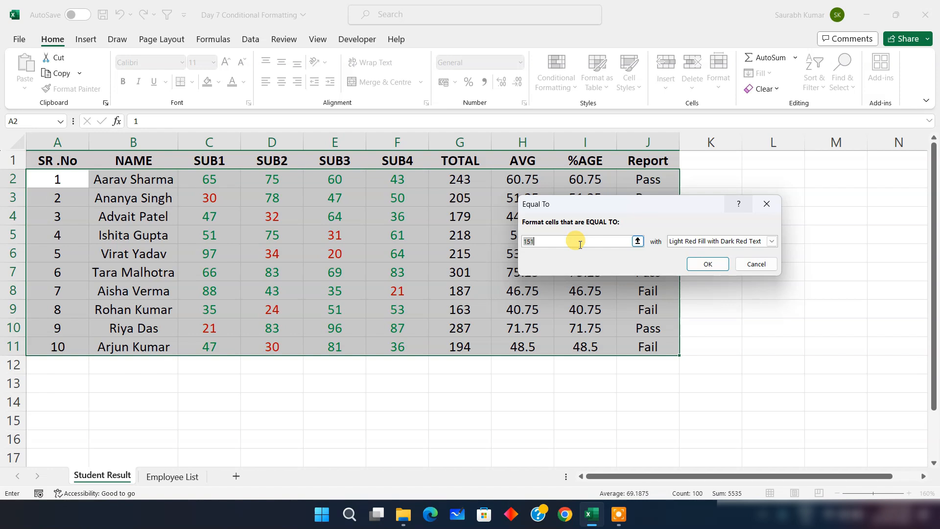
left_click_drag(566, 204, 575, 373)
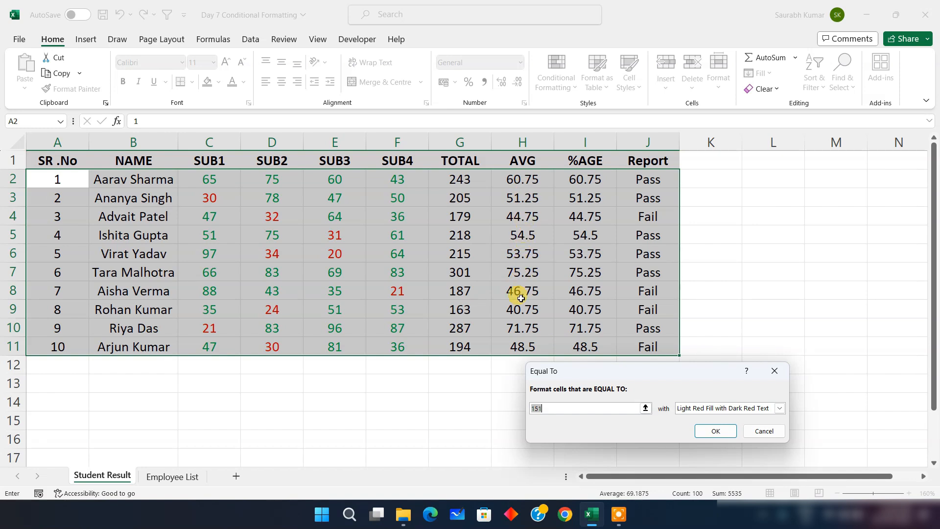
left_click_drag(536, 258, 540, 278)
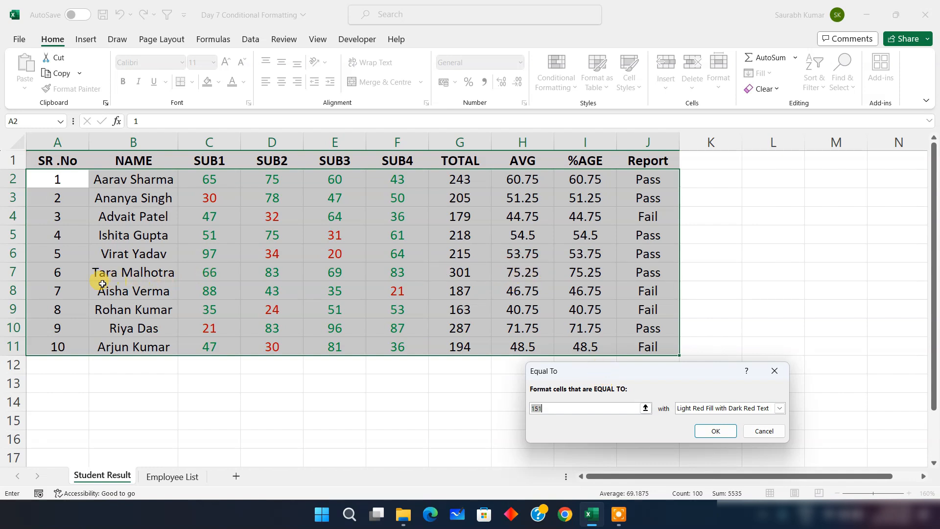
left_click_drag(588, 371, 620, 252)
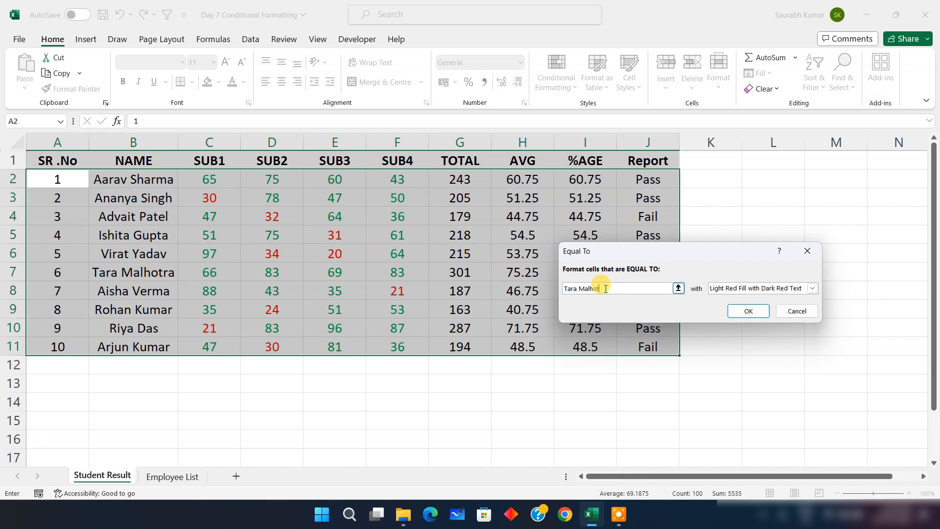
type("ra")
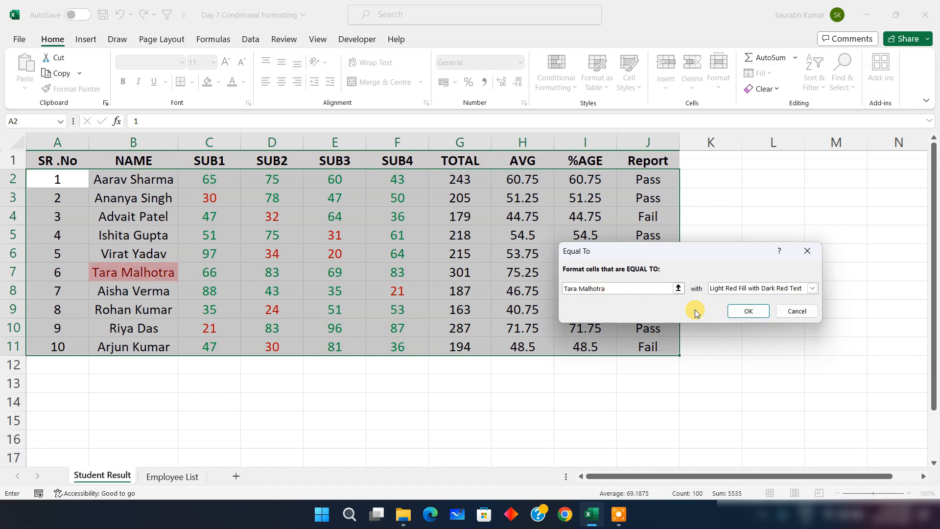
- Give the Equal To rule a customised format with a yellow fill and apply it to the table
left_click(811, 289)
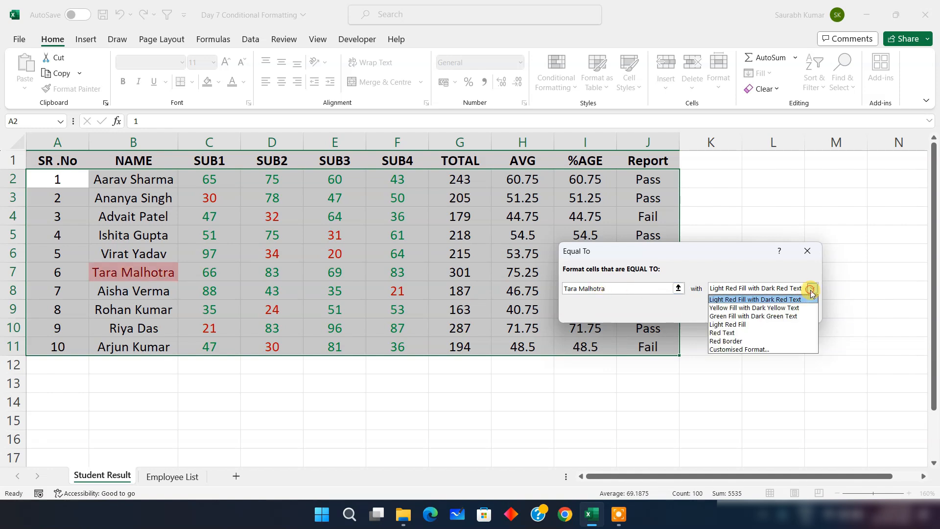
left_click(755, 349)
left_click(633, 85)
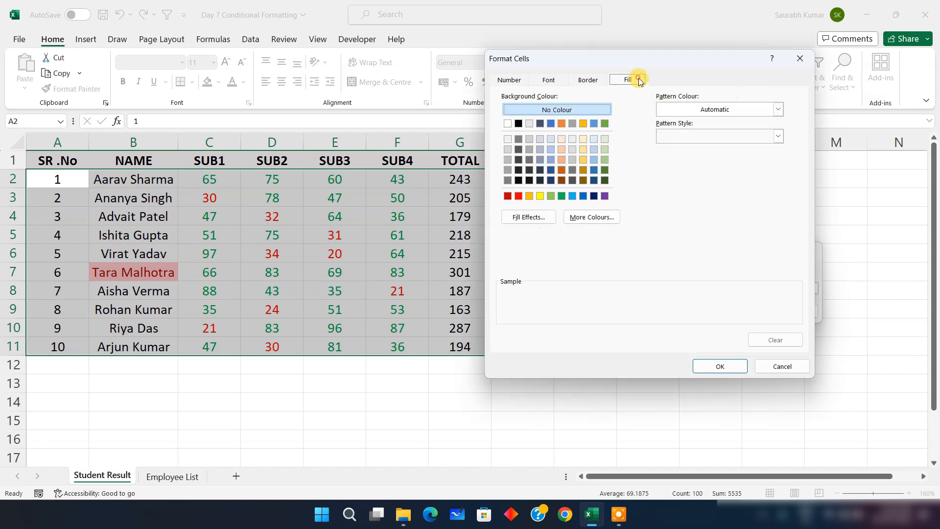
left_click(715, 367)
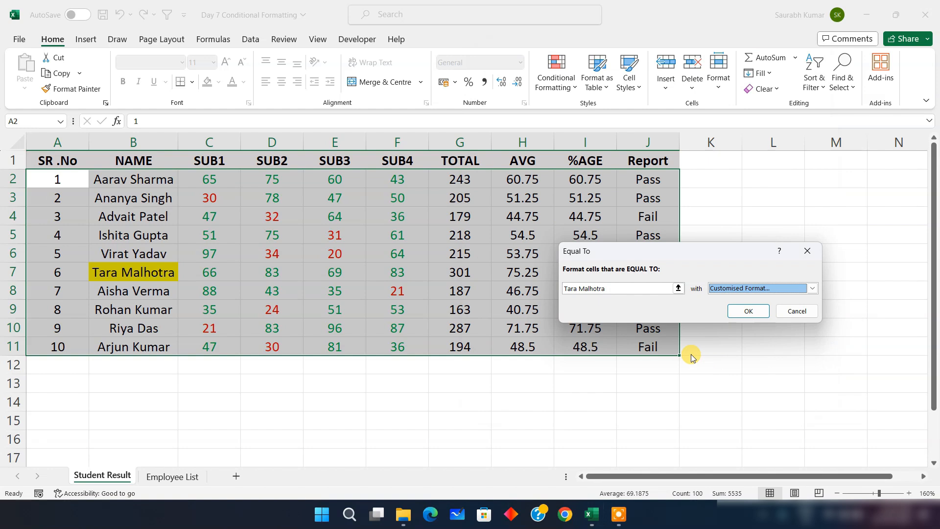
left_click(746, 311)
left_click(408, 309)
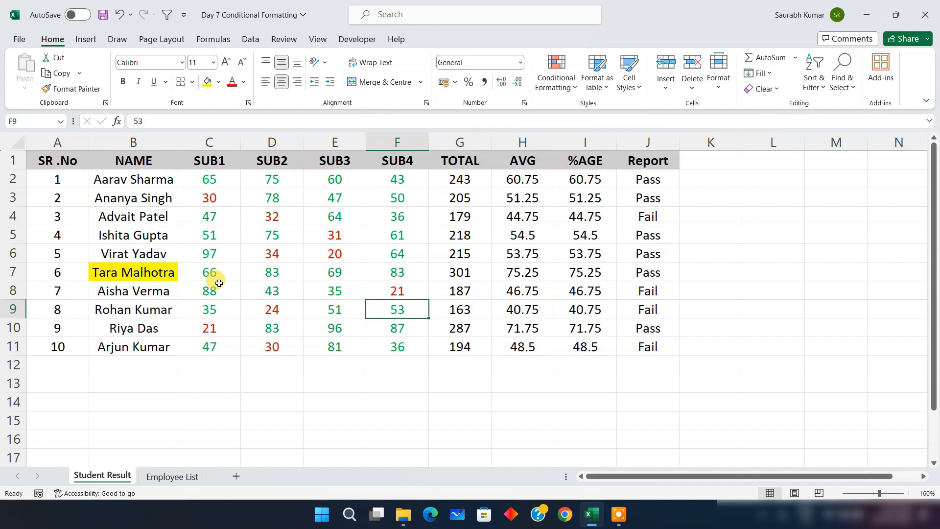
- Try an Equal To highlight rule with the value 35 on the whole table A1:J11 and cancel it
left_click_drag(45, 160, 640, 351)
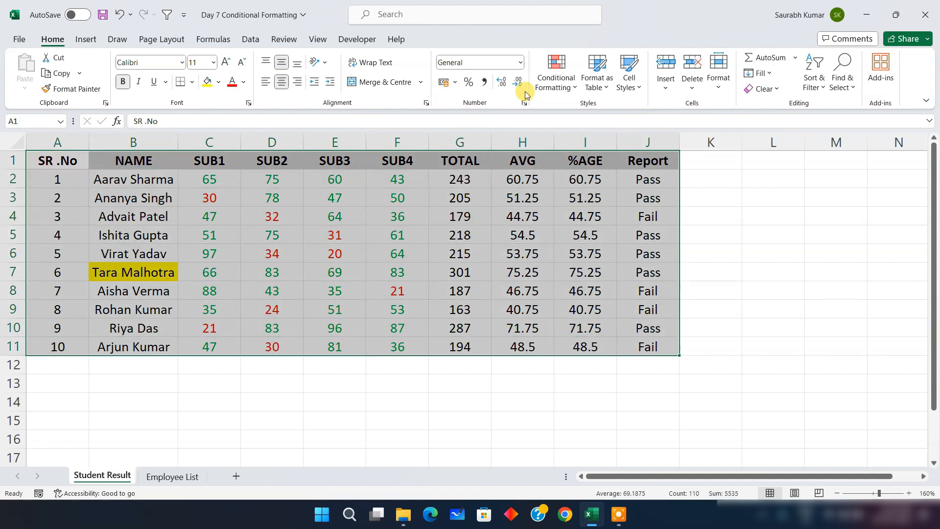
left_click(544, 90)
mouse_move(607, 112)
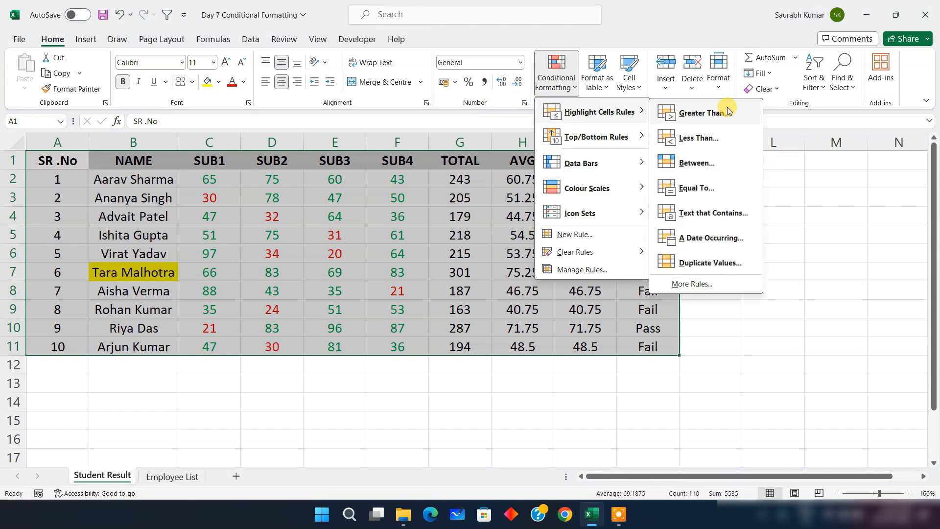
left_click(700, 189)
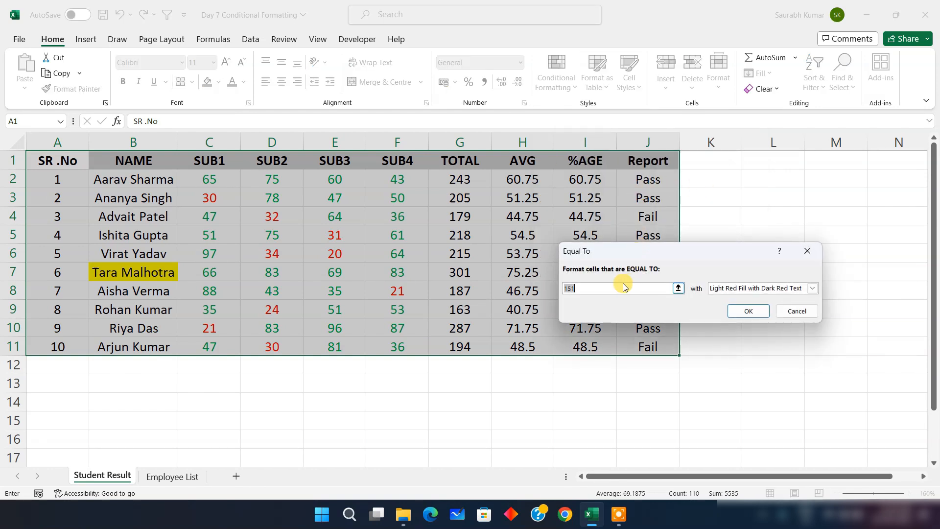
type("35")
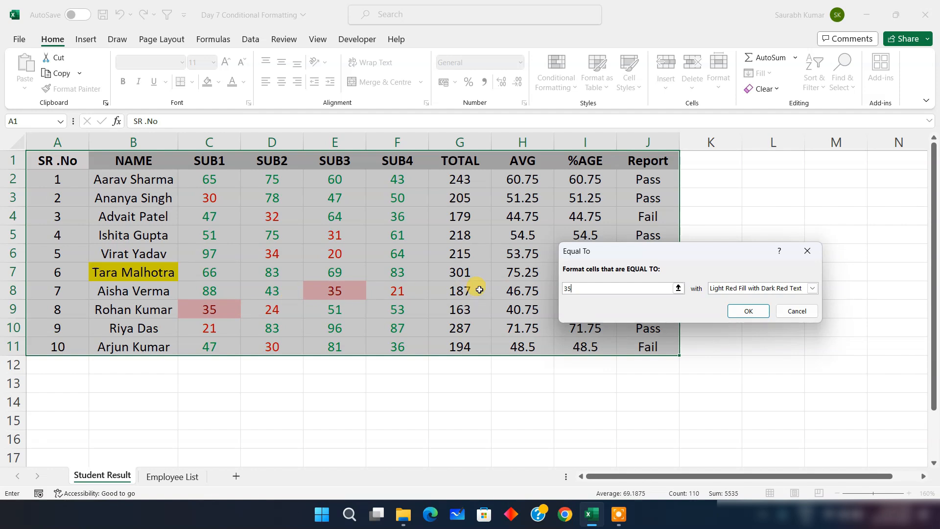
left_click(797, 311)
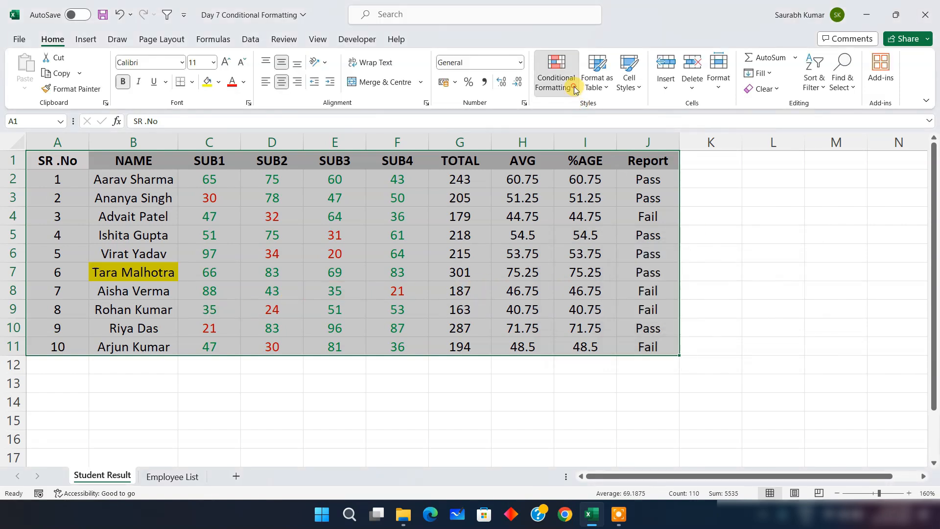
- Preview a Text That Contains highlight rule on A1:J11 using the surname of the students in rows 9 and 11
left_click(556, 78)
mouse_move(588, 112)
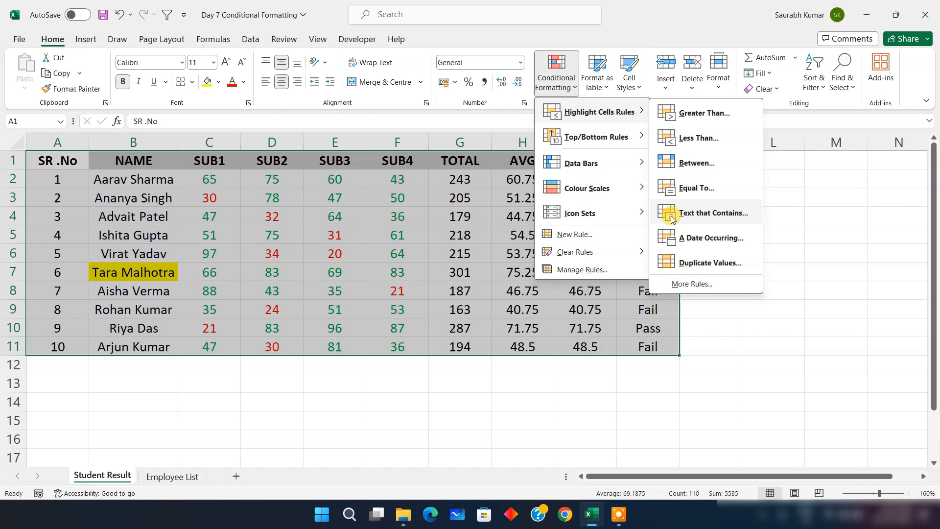
left_click(711, 215)
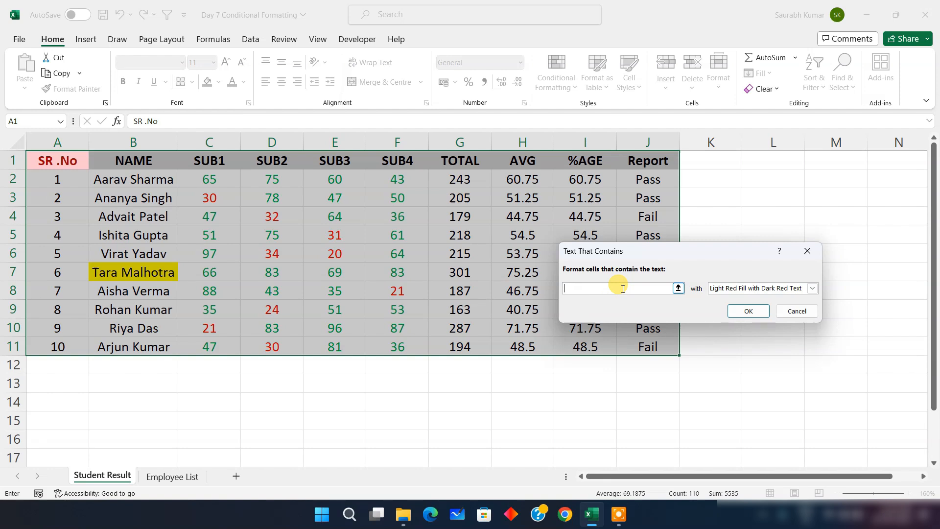
type("Kumaer")
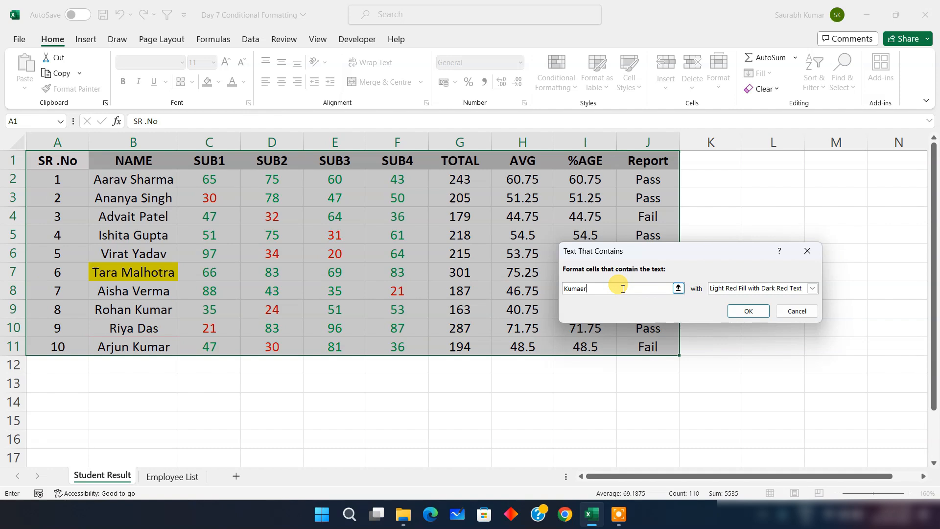
key("BackSpace")
key("BackSpace")
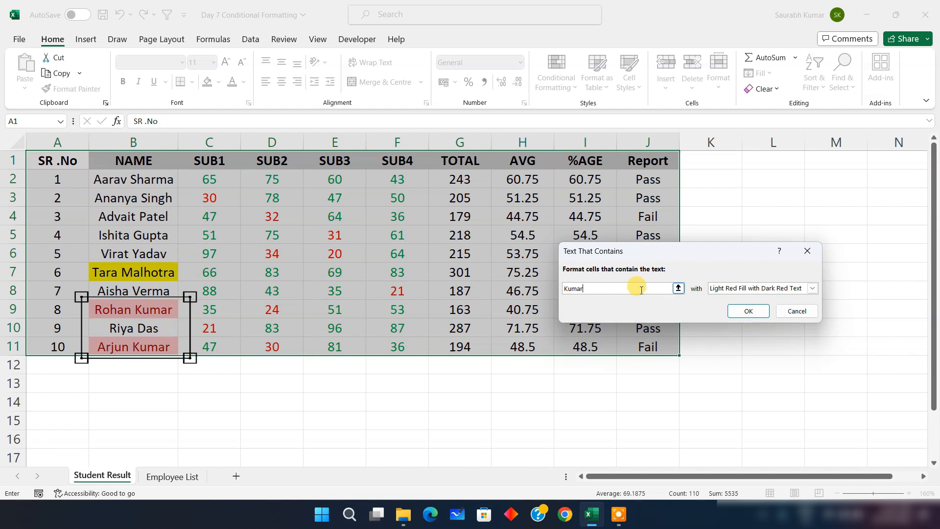
- Try the texts 3 and pass in the Text That Contains rule and close it without applying
left_click_drag(621, 290, 553, 290)
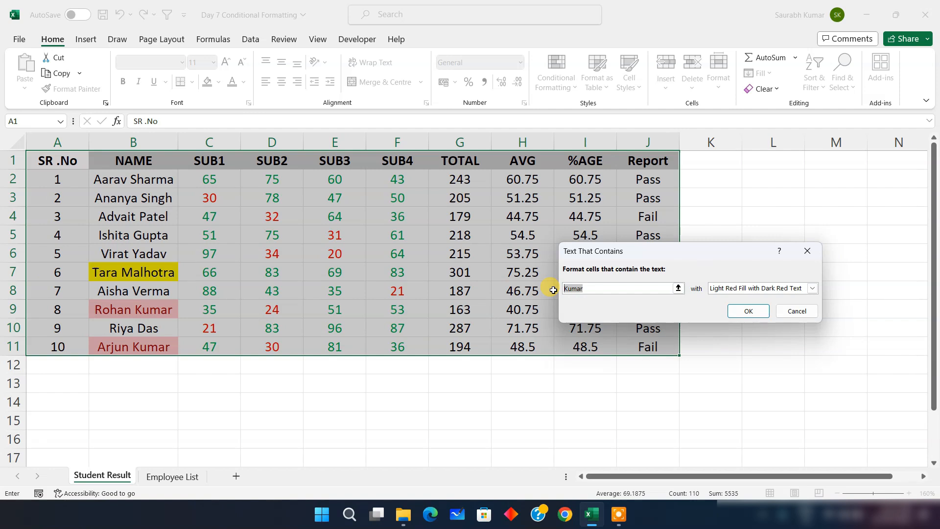
type("3")
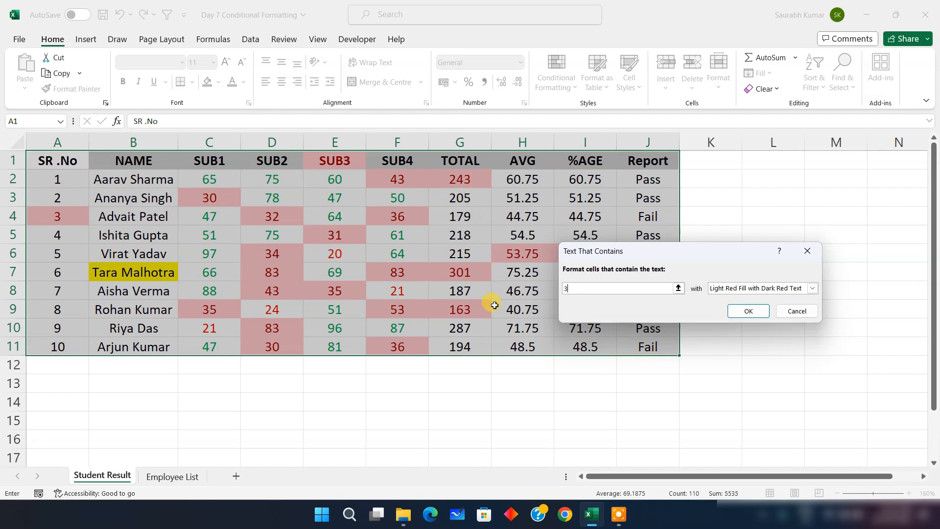
double_click(609, 288)
left_click_drag(651, 252, 280, 253)
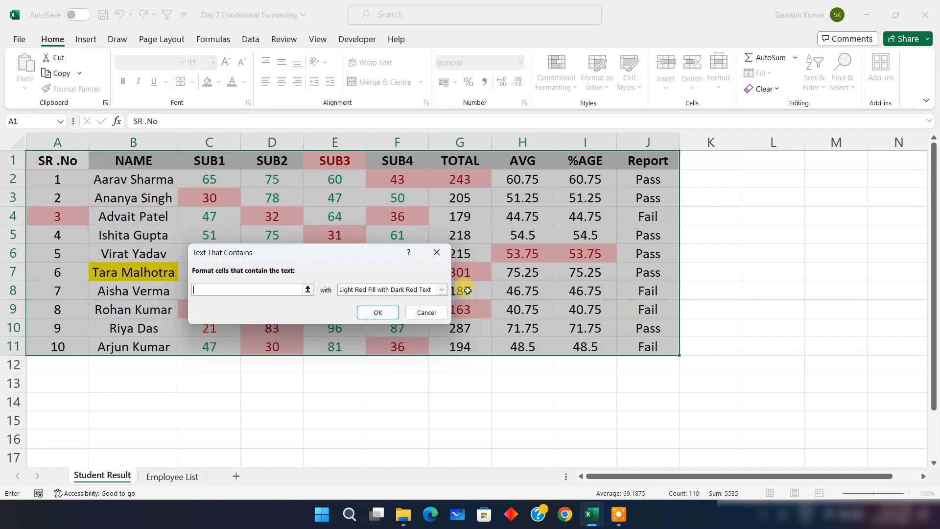
left_click(270, 290)
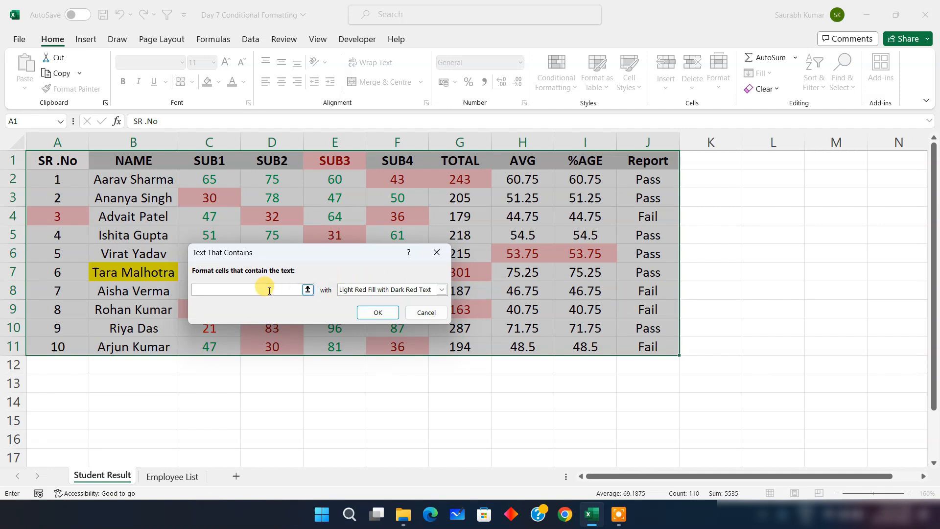
type("pass")
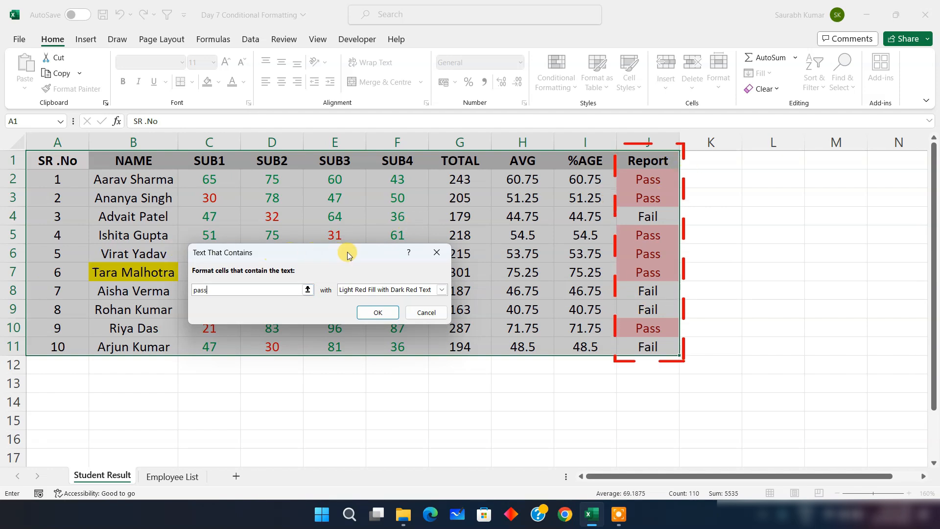
left_click(433, 257)
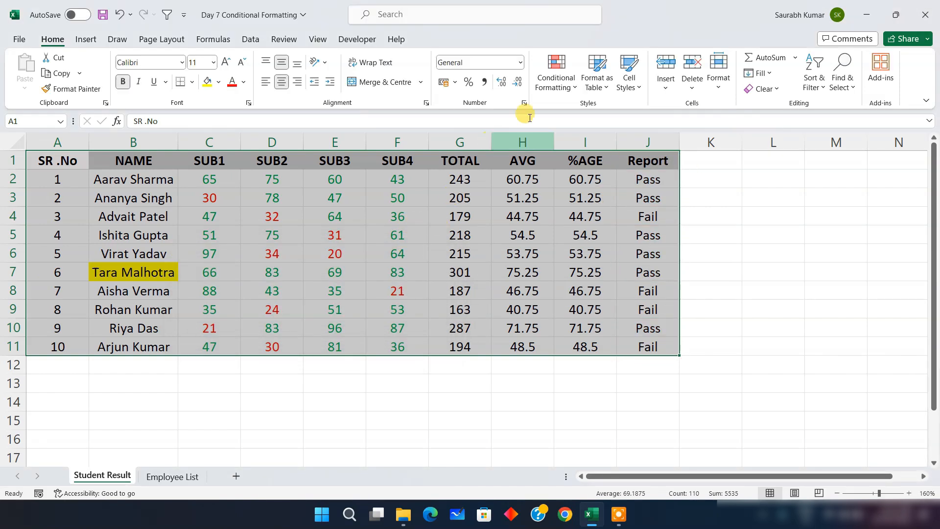
left_click(558, 84)
mouse_move(568, 116)
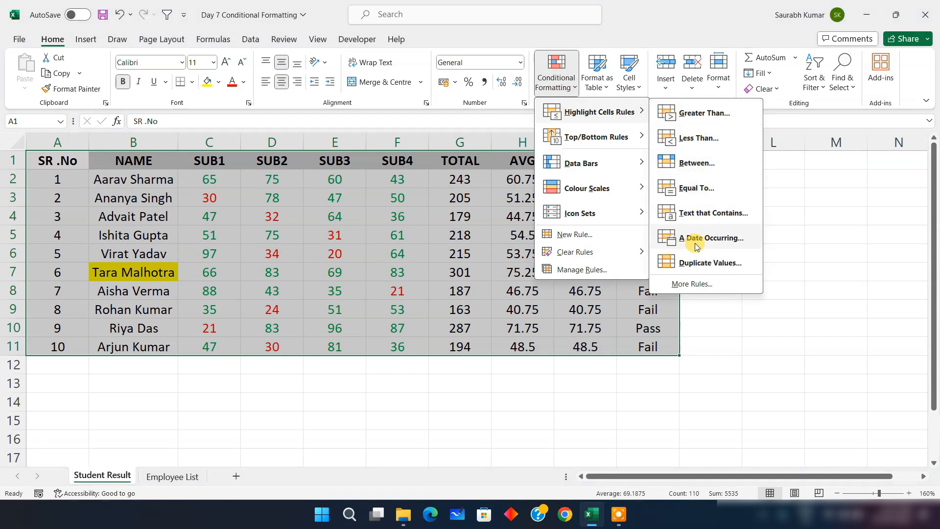
left_click(791, 351)
left_click(735, 411)
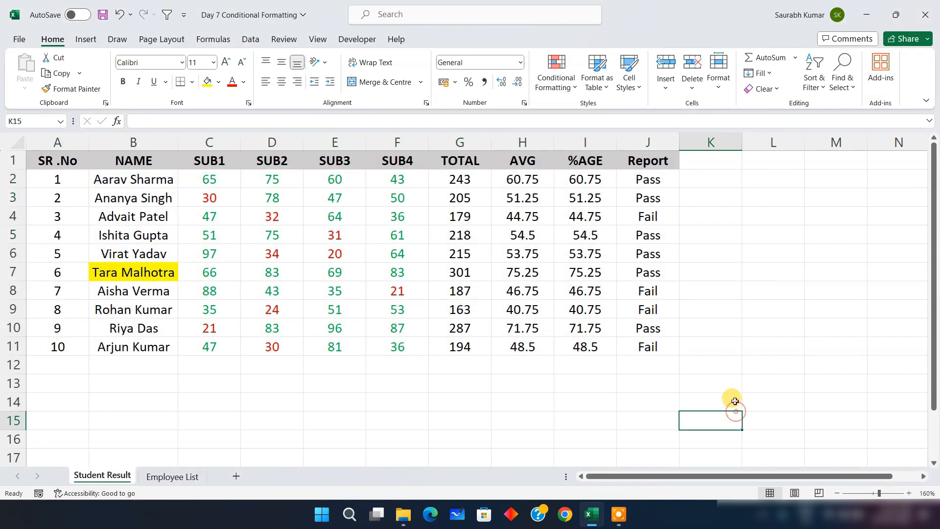
- Enter the date 22-09-2023 in L2 and fill the daily date series down to L15
left_click(786, 181)
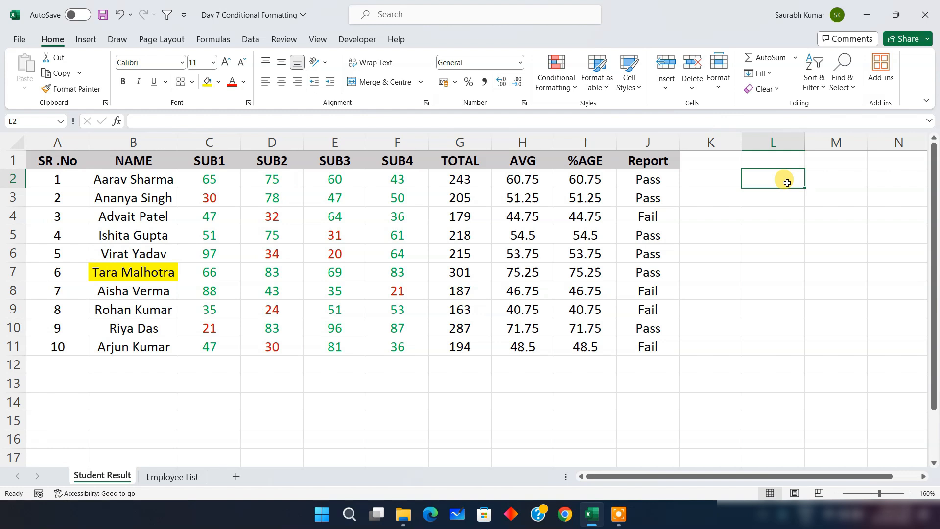
type("22-09-202")
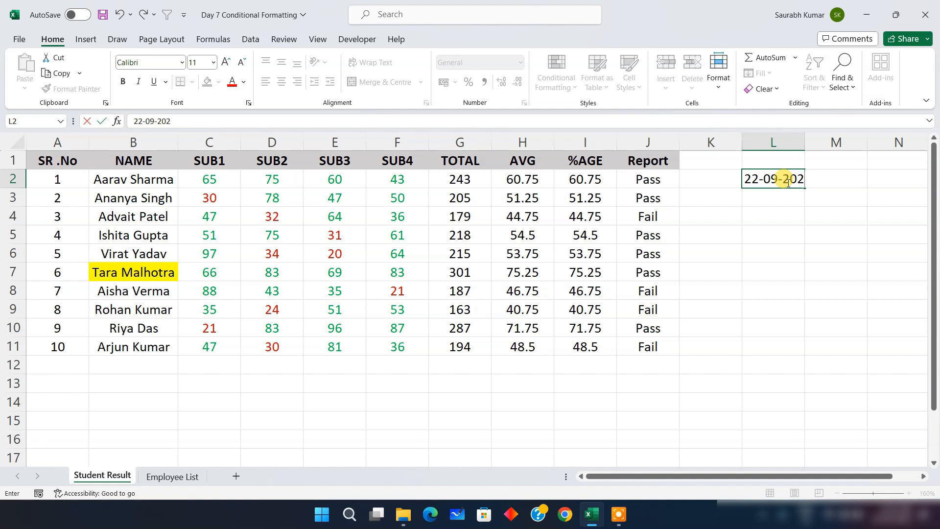
type("3")
key("Return")
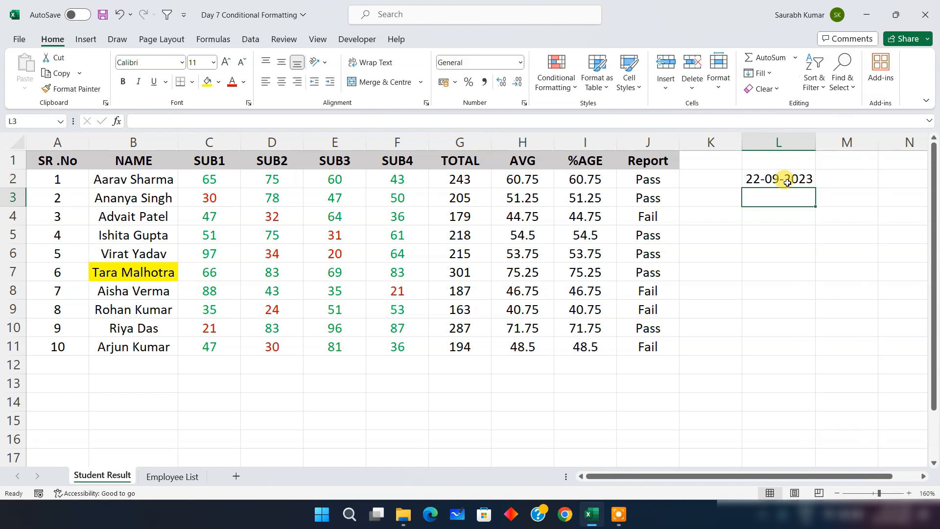
left_click(786, 180)
left_click_drag(814, 188, 798, 428)
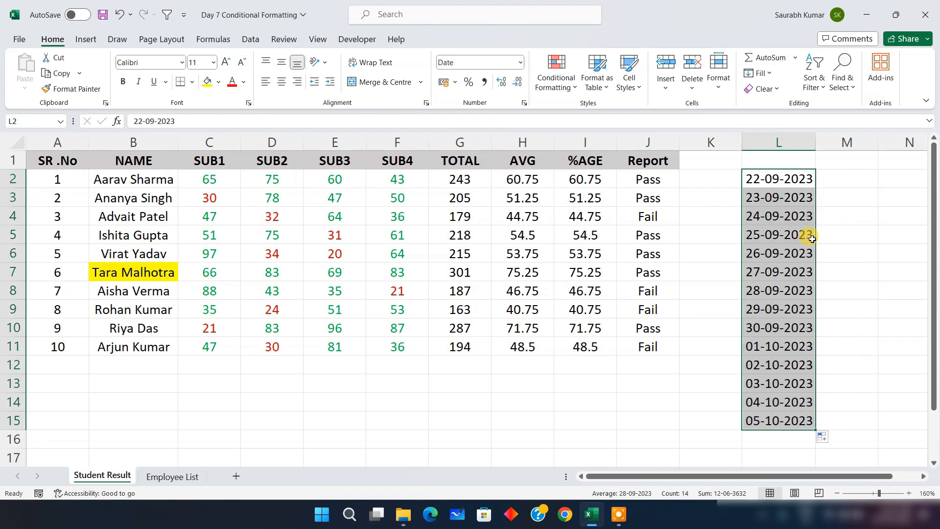
- Preview an A Date Occurring highlight rule set to Today on the dates in L2:L15
left_click(555, 93)
mouse_move(600, 112)
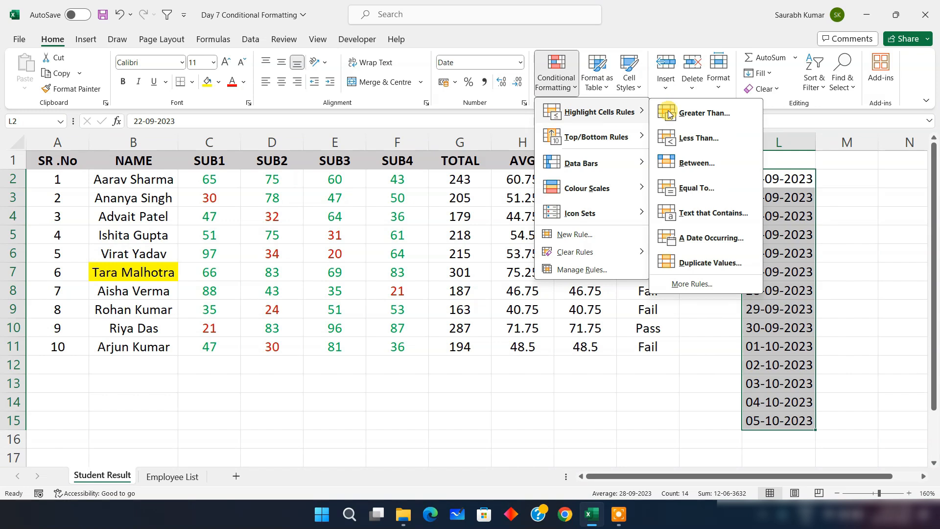
left_click(686, 236)
left_click_drag(332, 243, 532, 190)
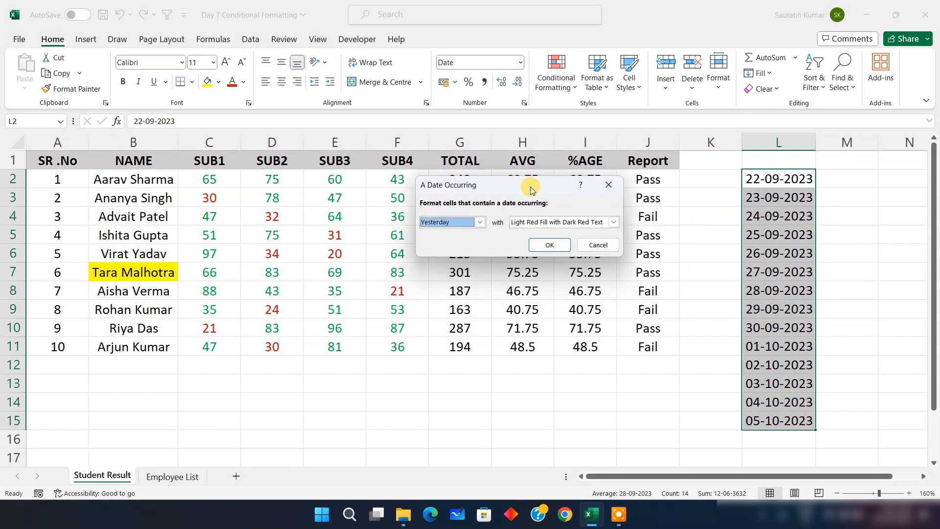
left_click(481, 223)
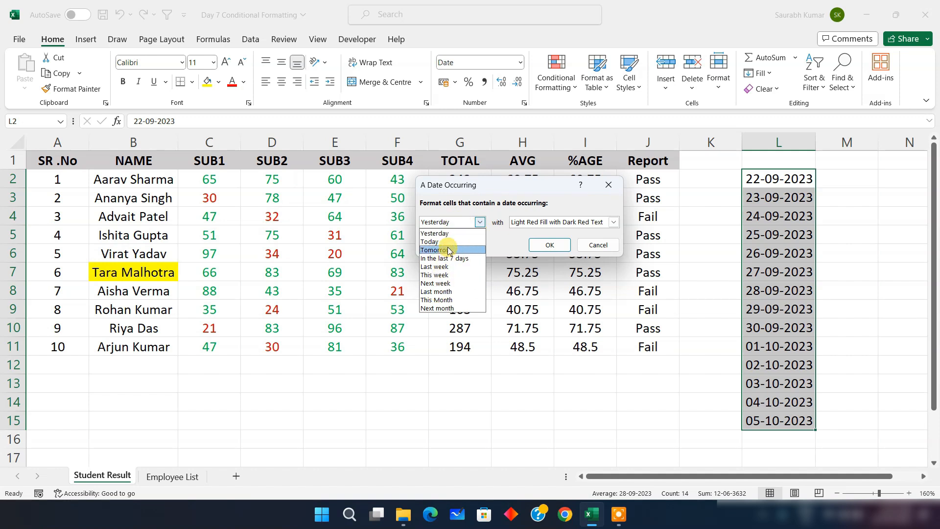
left_click(447, 242)
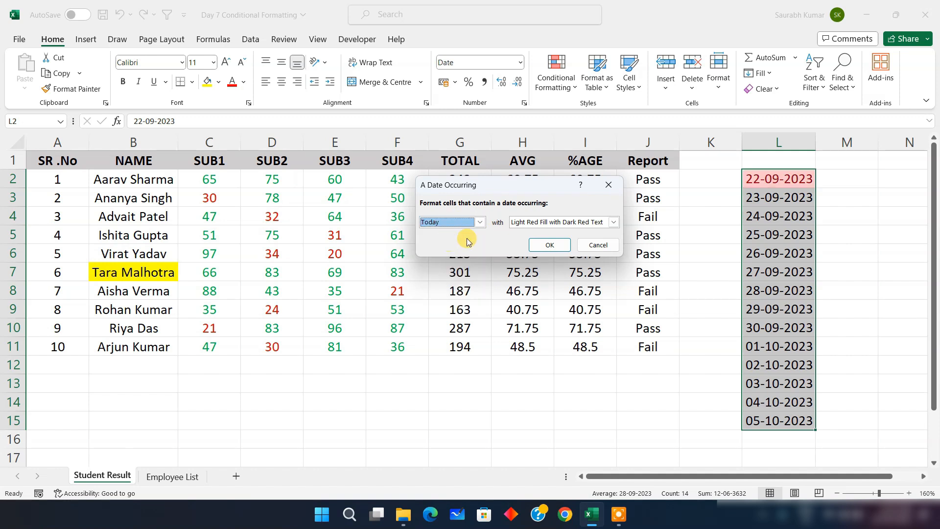
left_click(779, 184)
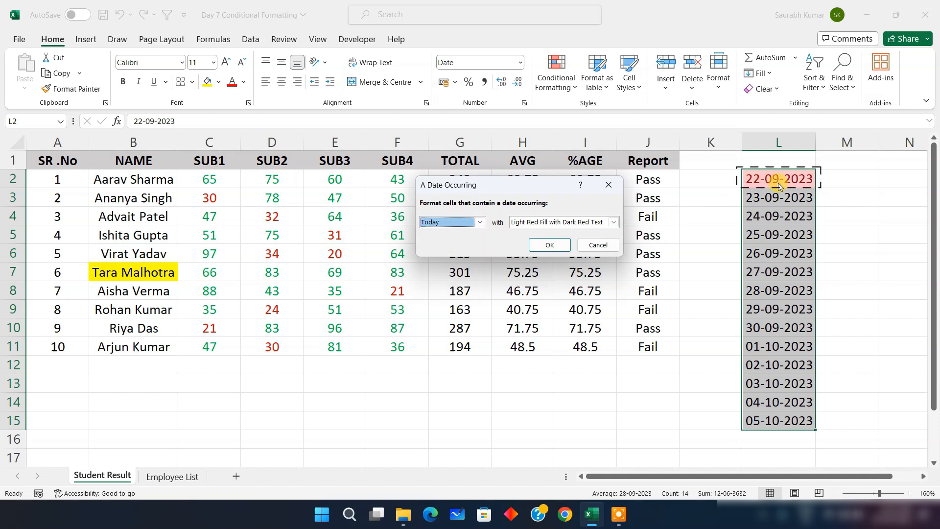
- Try the Tomorrow and Next week options in the A Date Occurring rule and close it without applying
left_click(480, 222)
left_click(459, 250)
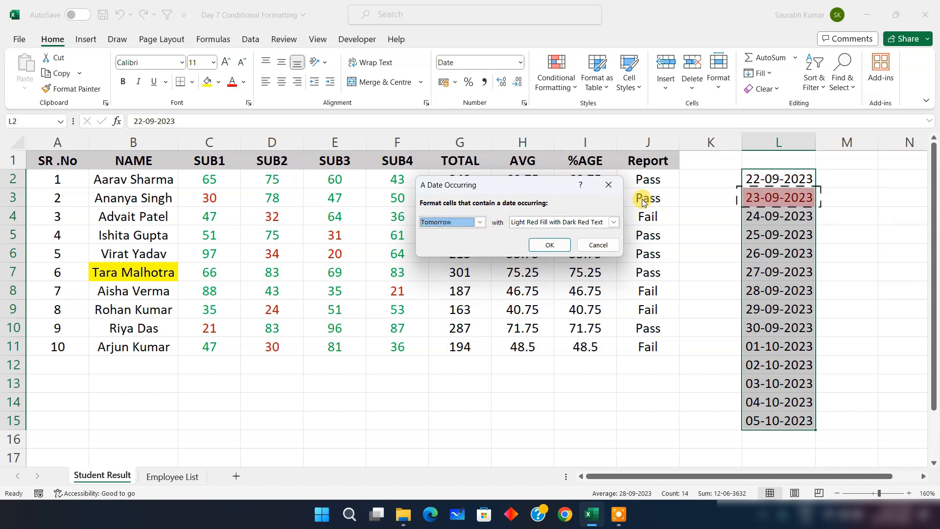
left_click(745, 206)
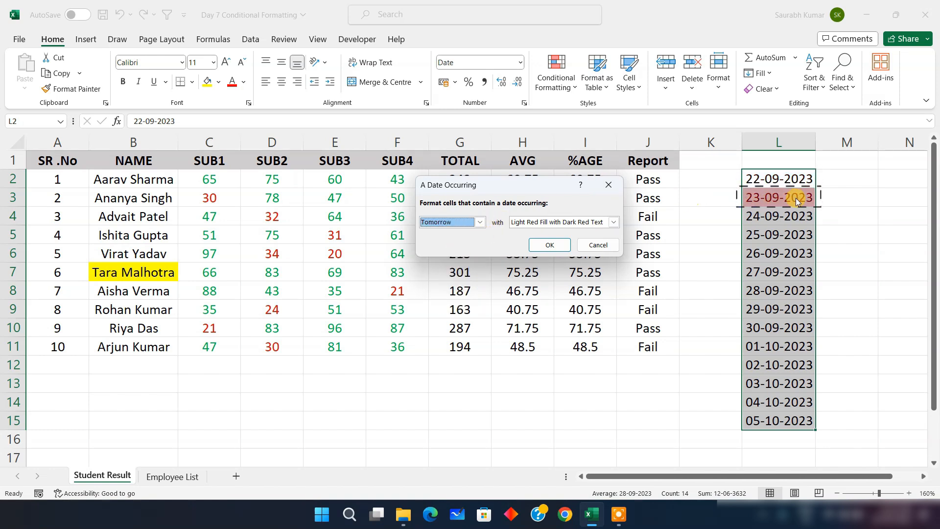
left_click(480, 222)
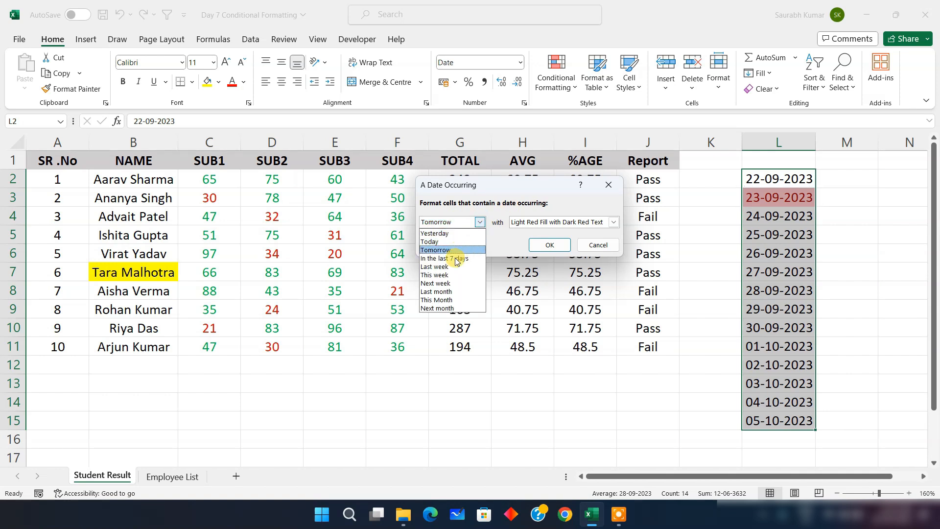
left_click(445, 285)
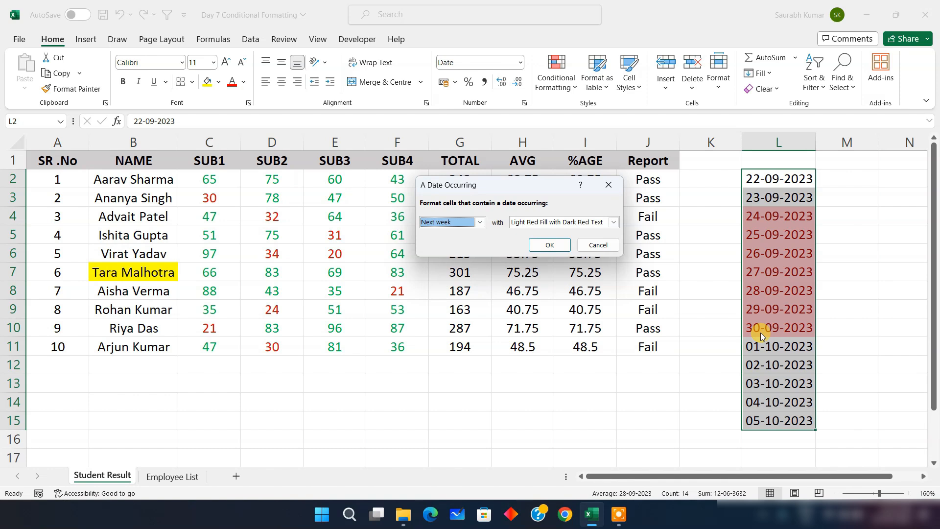
left_click(608, 185)
- Delete the date series from column L
left_click_drag(853, 179, 758, 456)
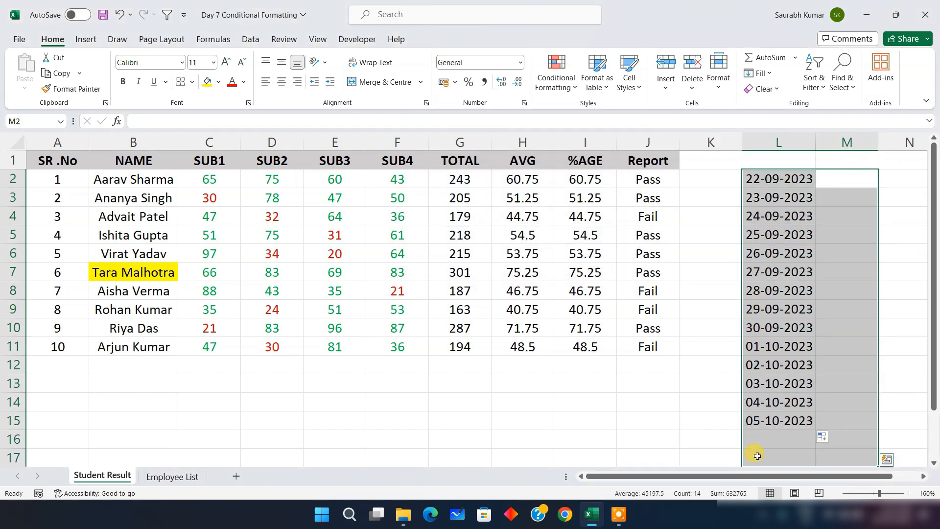
key("Delete")
left_click(714, 310)
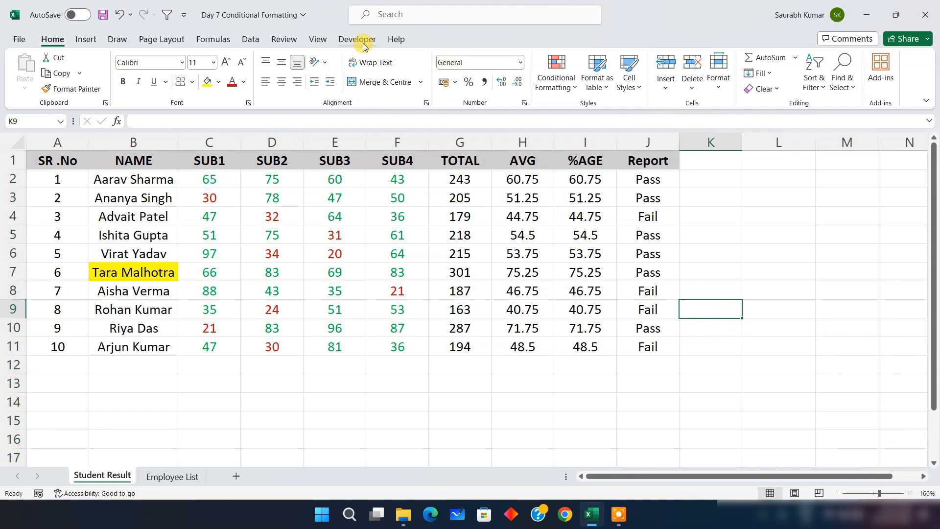
left_click(558, 81)
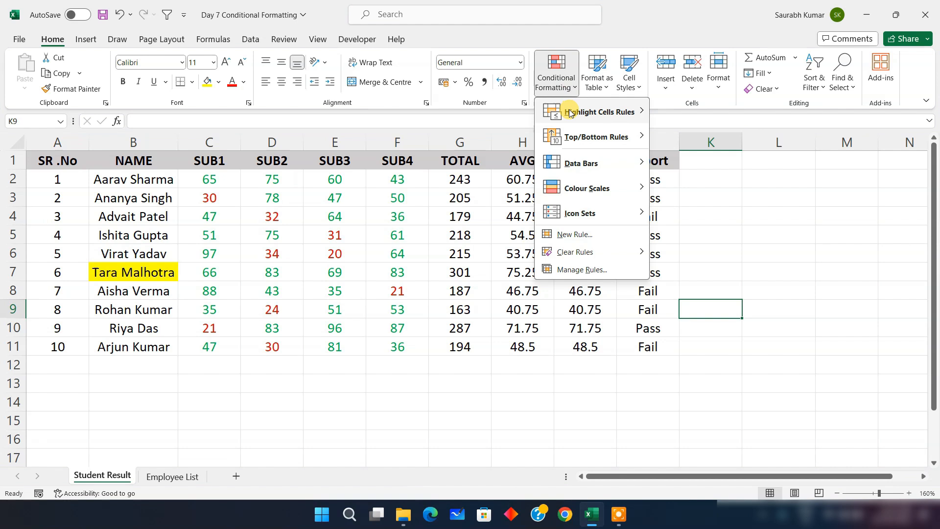
mouse_move(568, 112)
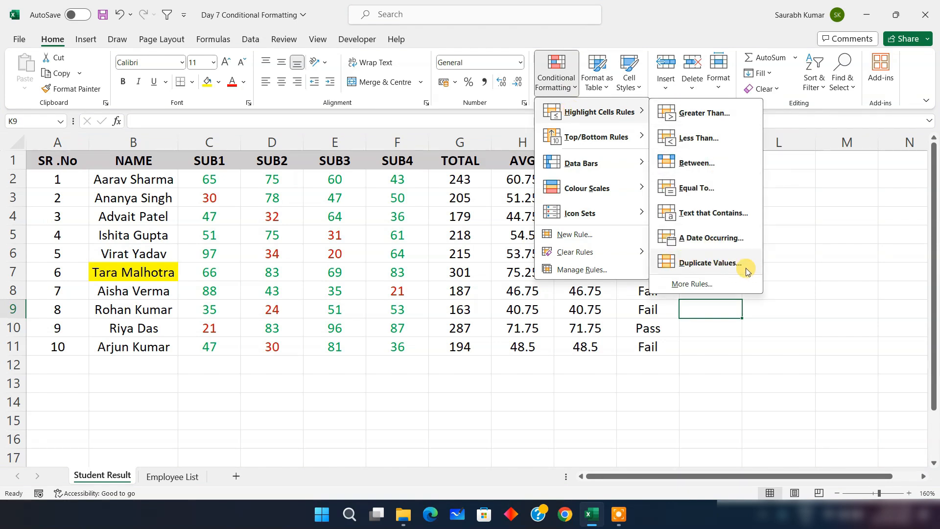
left_click(828, 333)
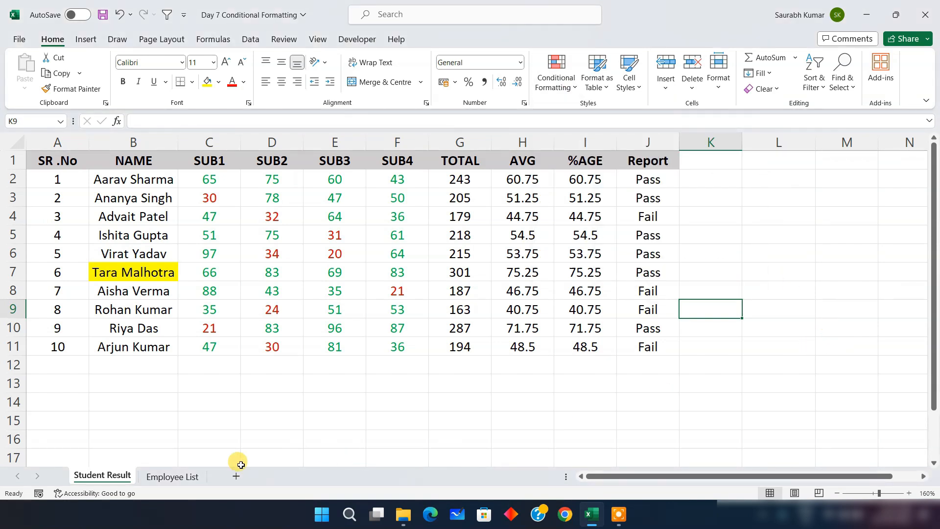
- Highlight duplicate values in the EMP NAME column of the Employee List sheet with Light Red Fill with Dark Red Text
left_click(170, 482)
left_click(343, 332)
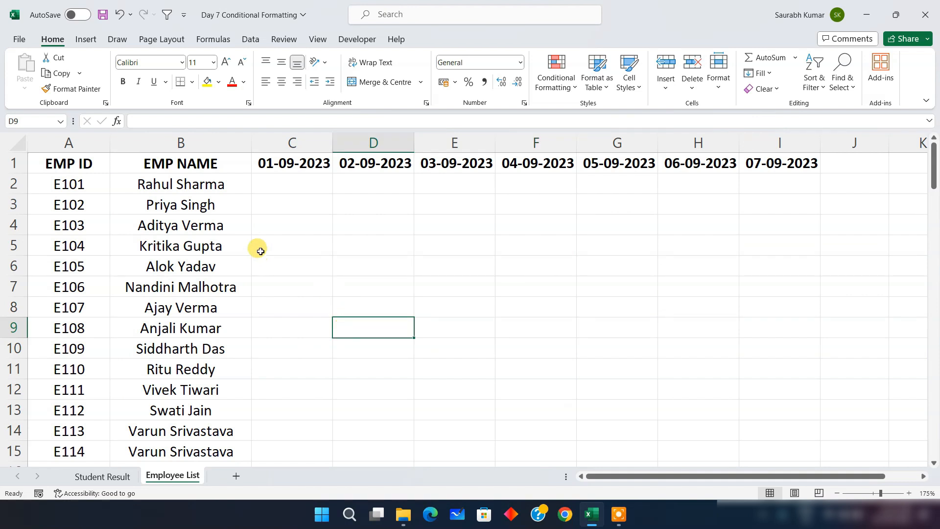
left_click(182, 142)
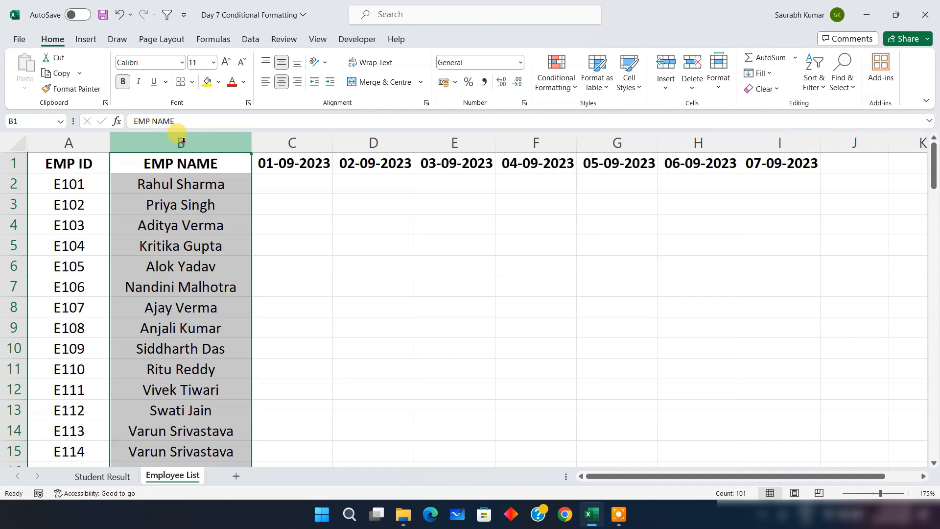
left_click(562, 89)
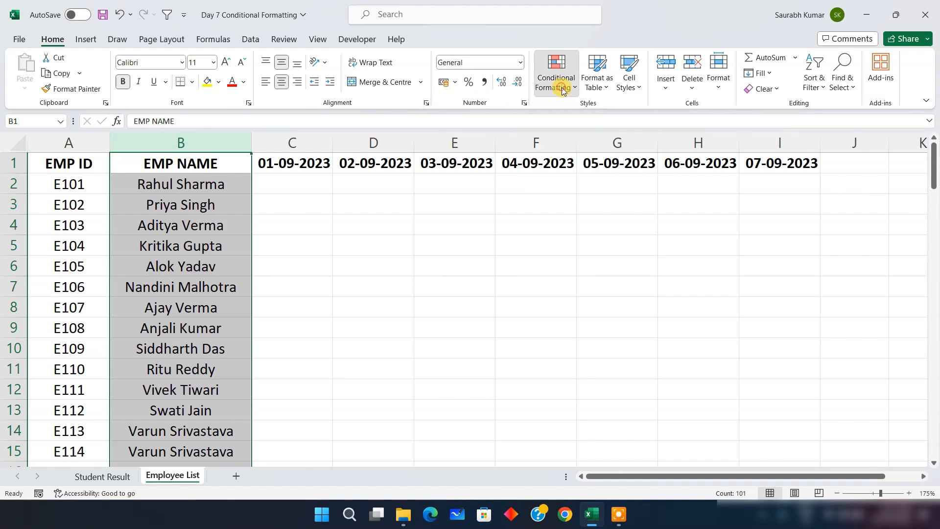
mouse_move(617, 108)
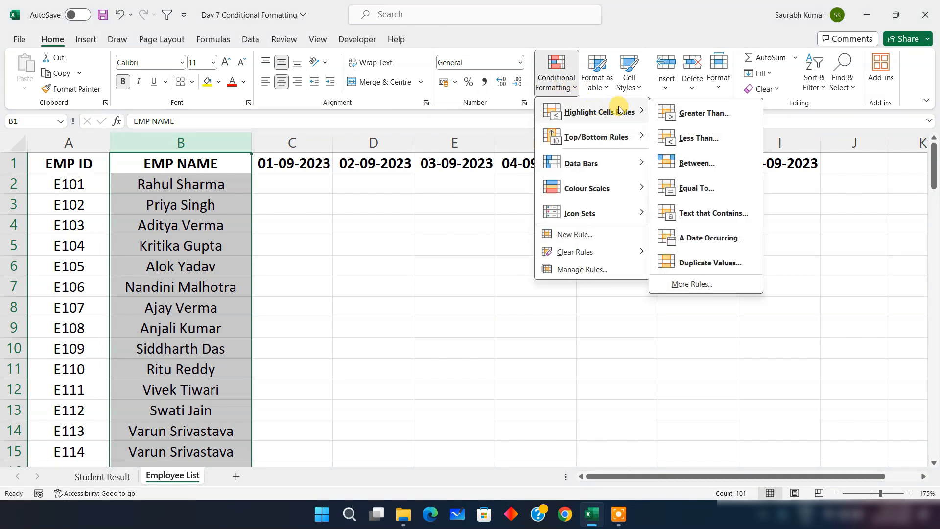
left_click(703, 265)
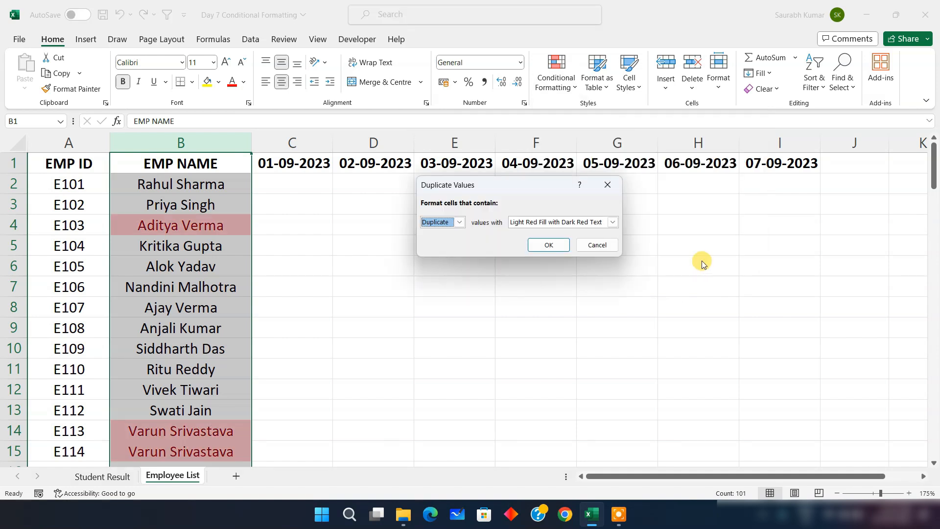
left_click(548, 245)
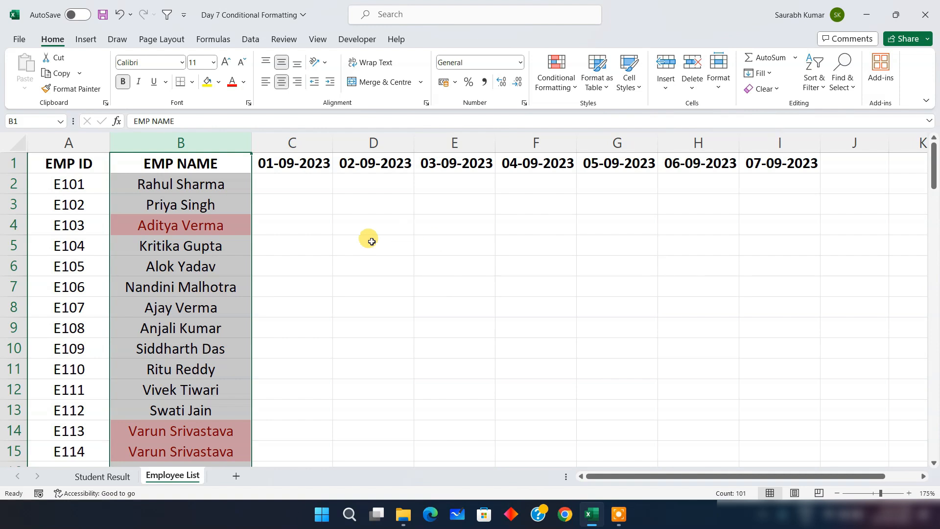
- Look through the EMP NAME column for the highlighted duplicate names and return to the start of the list
left_click(322, 245)
scroll(223, 171, "down", 1)
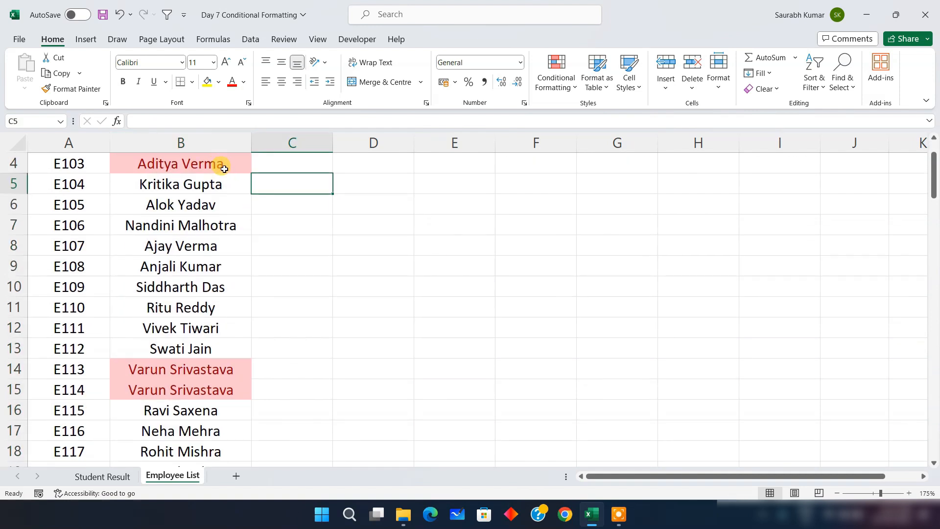
scroll(231, 183, "down", 1)
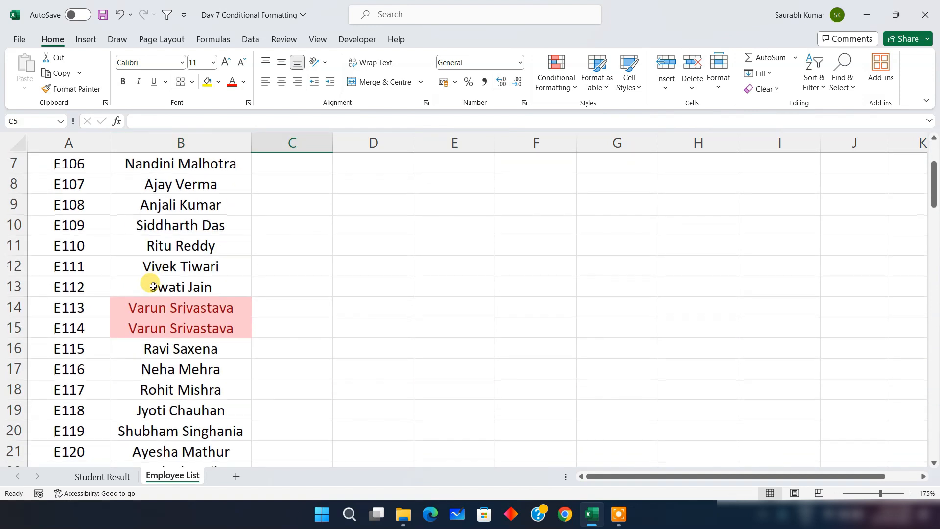
scroll(153, 287, "down", 5)
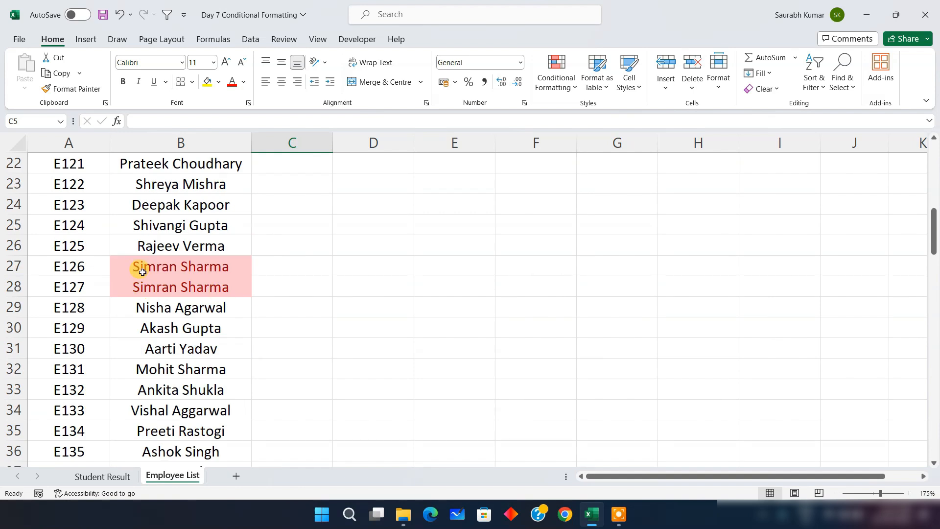
scroll(223, 269, "down", 14)
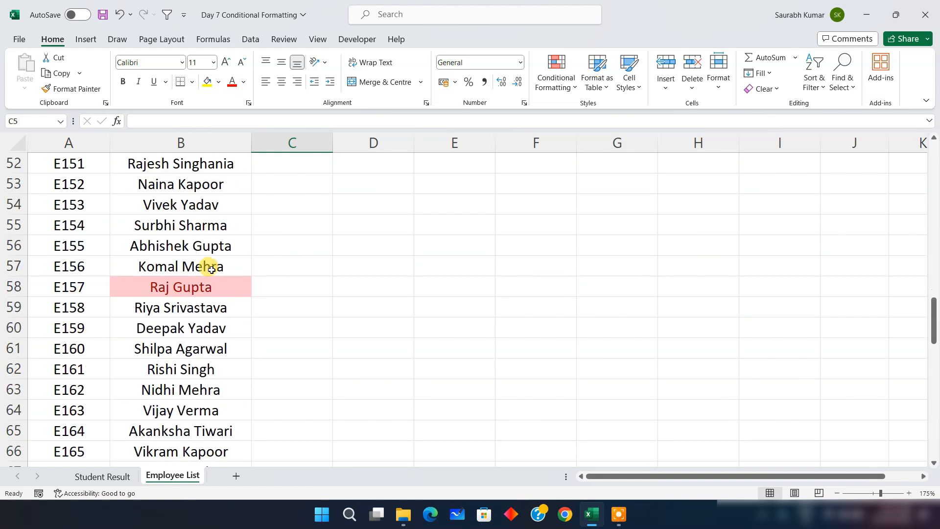
scroll(210, 269, "up", 3)
scroll(211, 269, "up", 18)
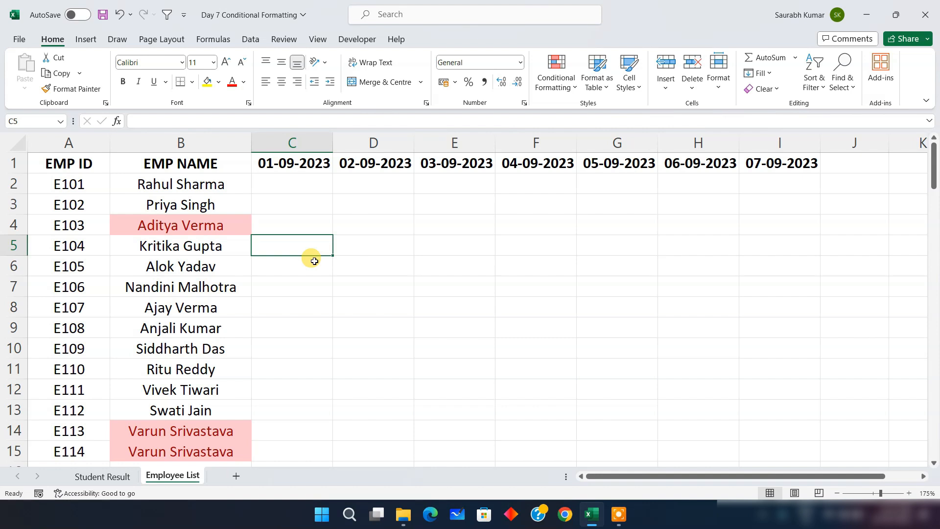
left_click(557, 89)
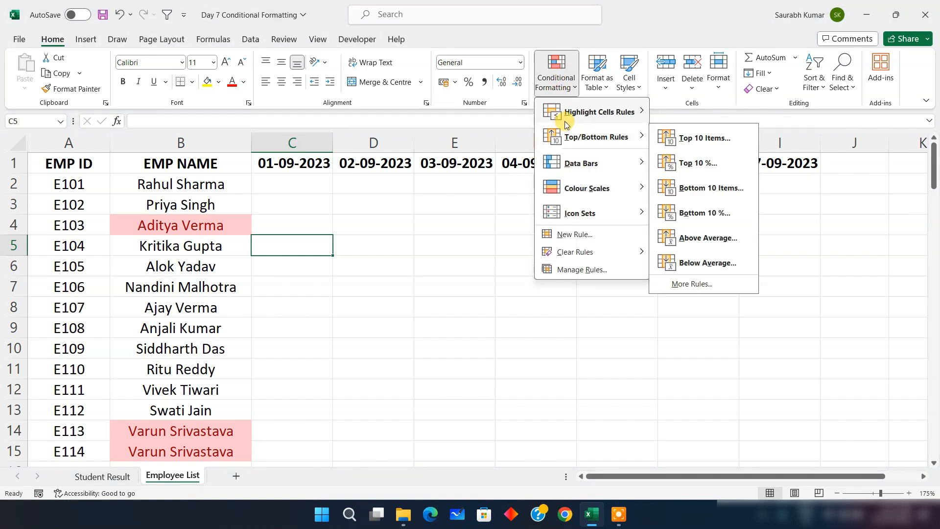
mouse_move(566, 121)
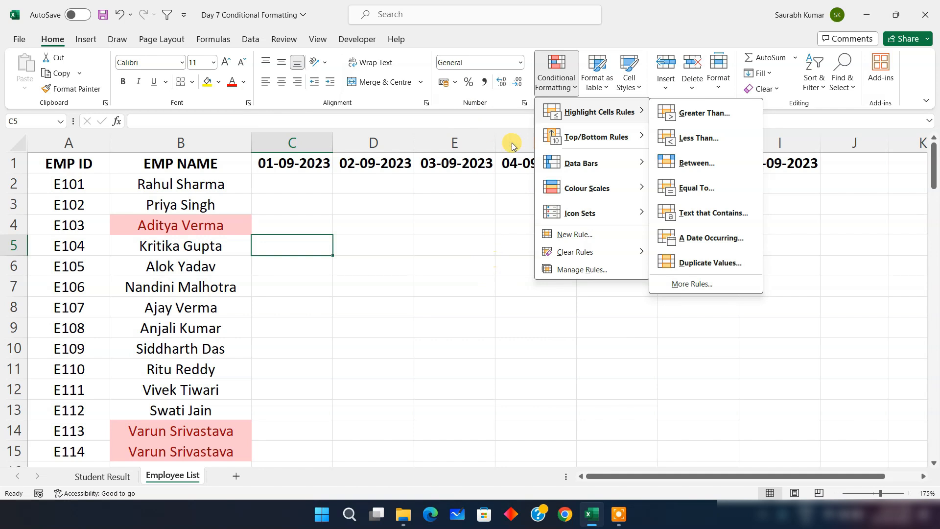
mouse_move(610, 141)
left_click(458, 296)
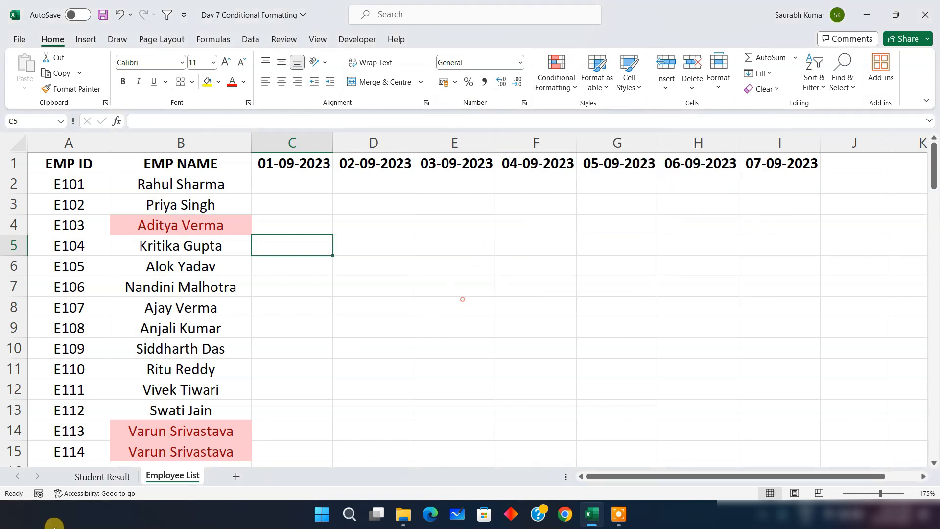
- Start a Top 10 Items rule for the TOTAL values G2:G11 on the Student Result sheet
left_click(89, 478)
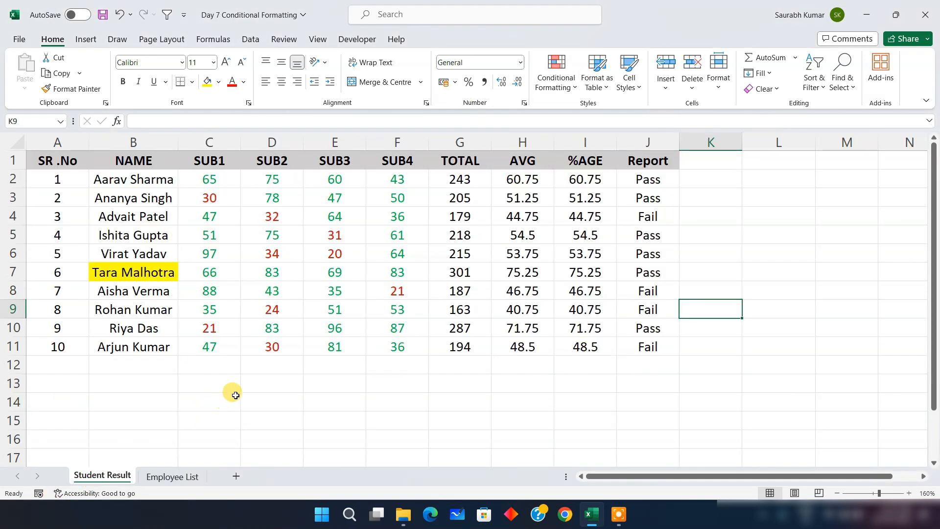
left_click(270, 383)
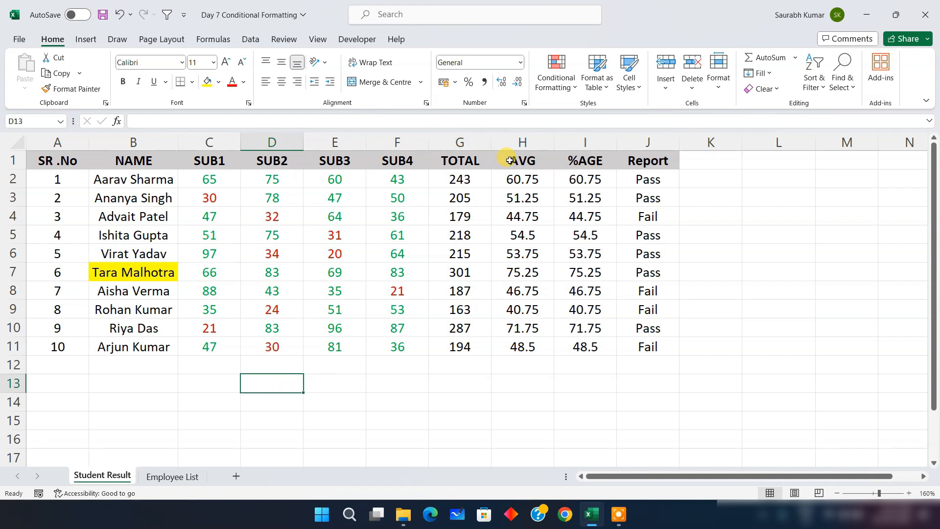
left_click(551, 86)
mouse_move(595, 143)
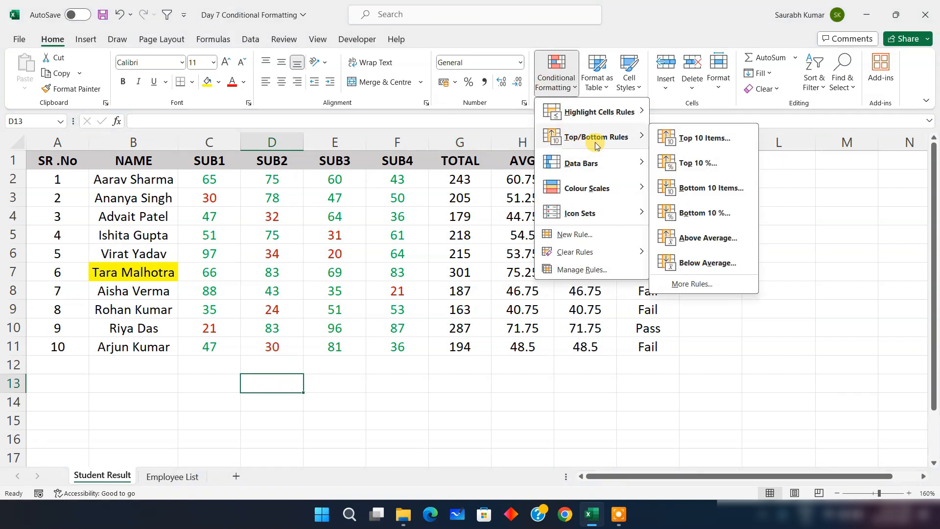
left_click(473, 183)
left_click_drag(458, 180, 460, 343)
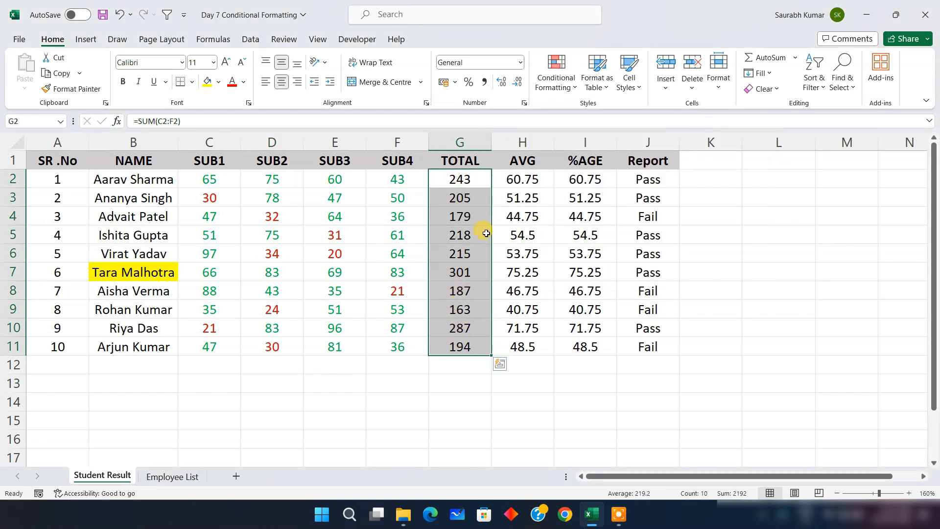
left_click(556, 80)
mouse_move(584, 139)
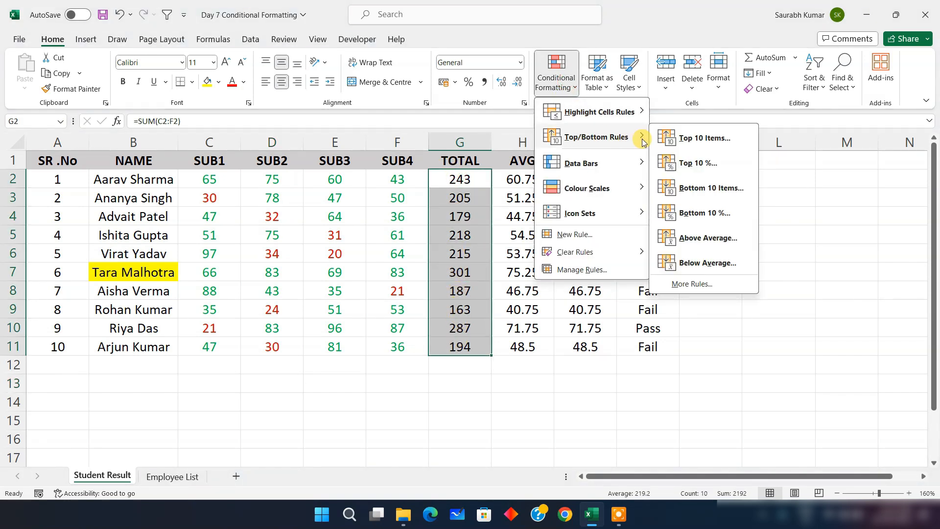
left_click(686, 140)
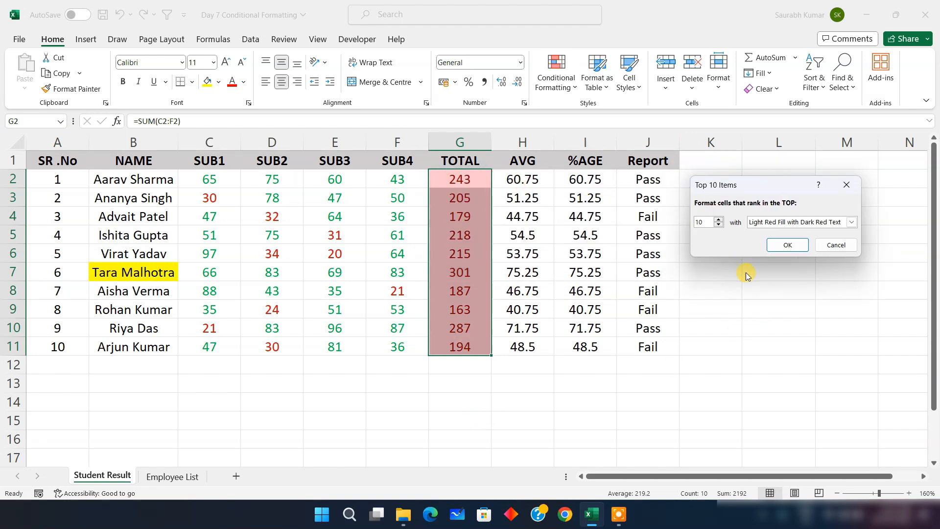
- Set the Top Items rule on the TOTAL values to the top 3 with Light Red Fill with Dark Red Text and apply it
left_click(720, 225)
left_click(719, 225)
left_click(720, 225)
left_click(720, 225)
left_click(720, 224)
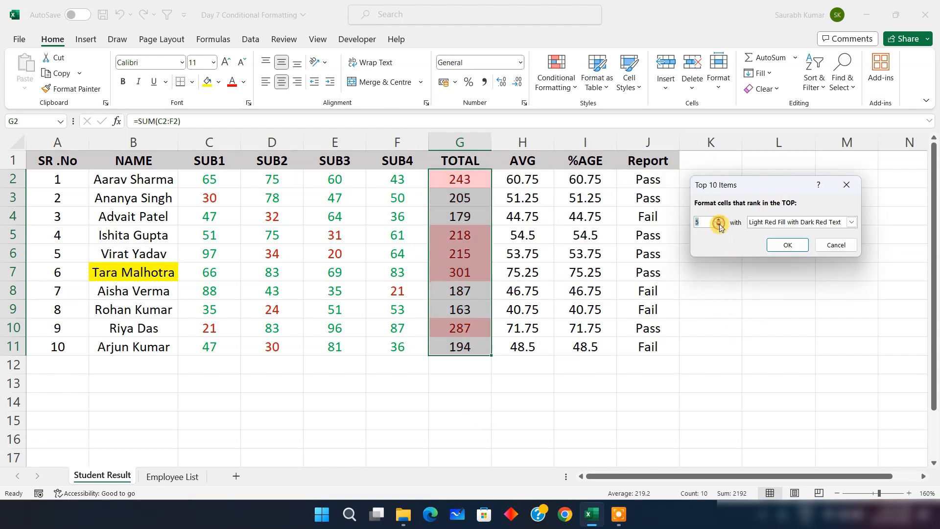
left_click(720, 225)
left_click(720, 225)
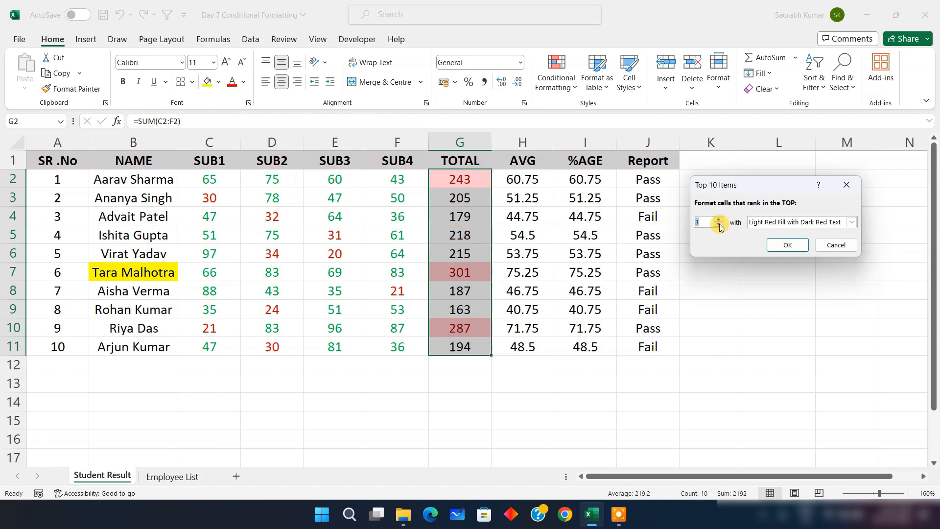
left_click(788, 246)
left_click(705, 289)
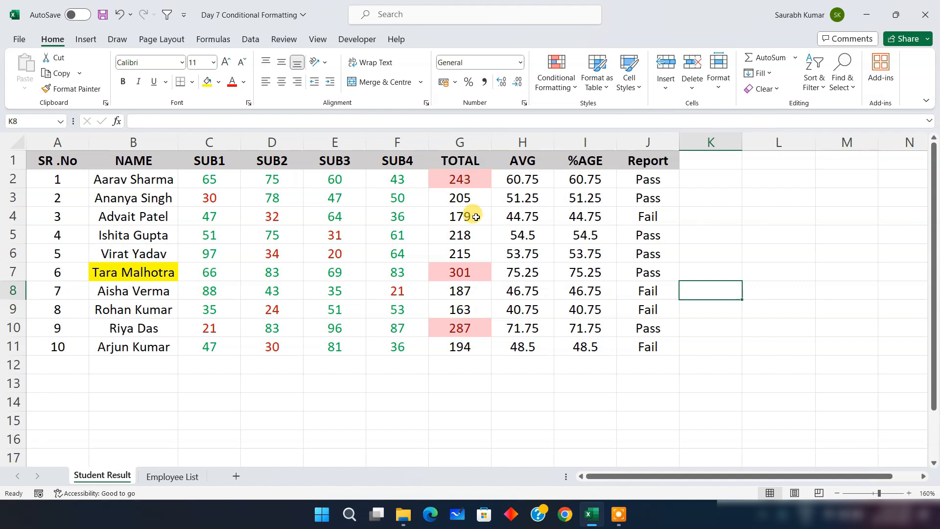
left_click_drag(458, 177, 458, 347)
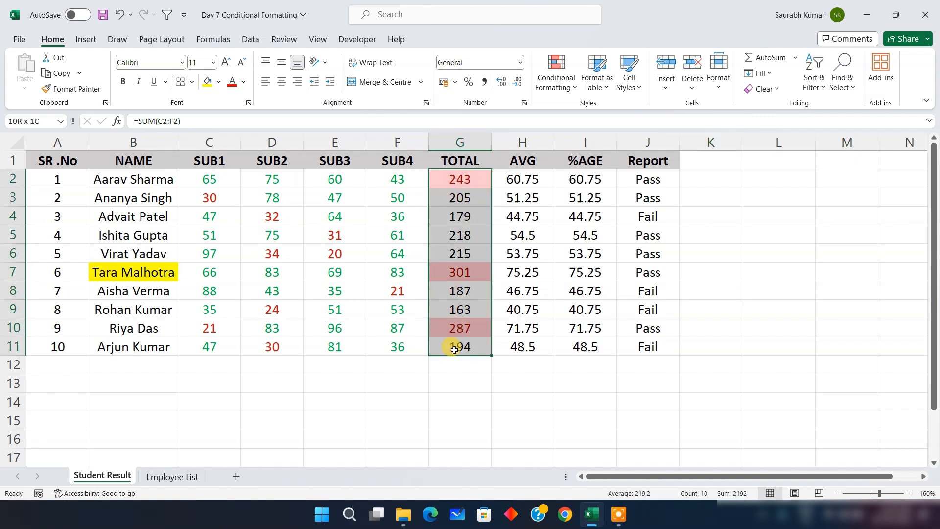
left_click(559, 89)
mouse_move(596, 142)
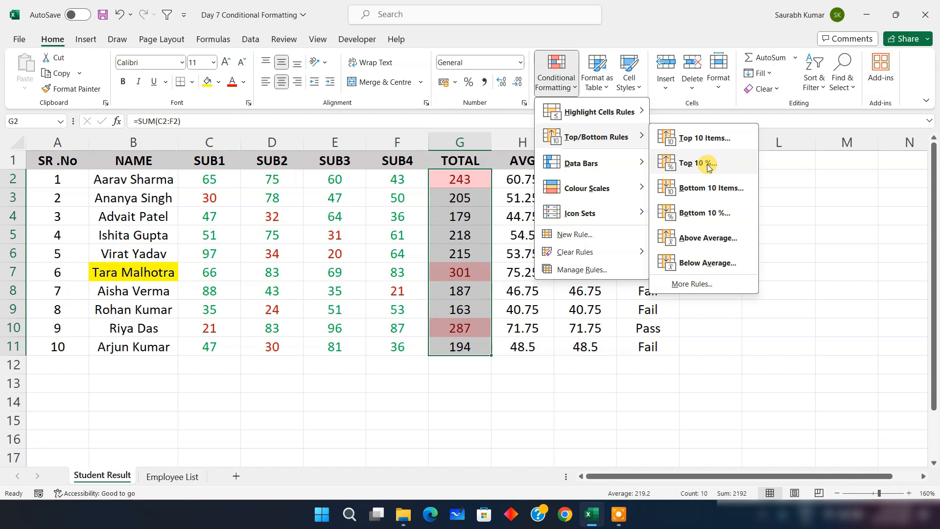
left_click(574, 304)
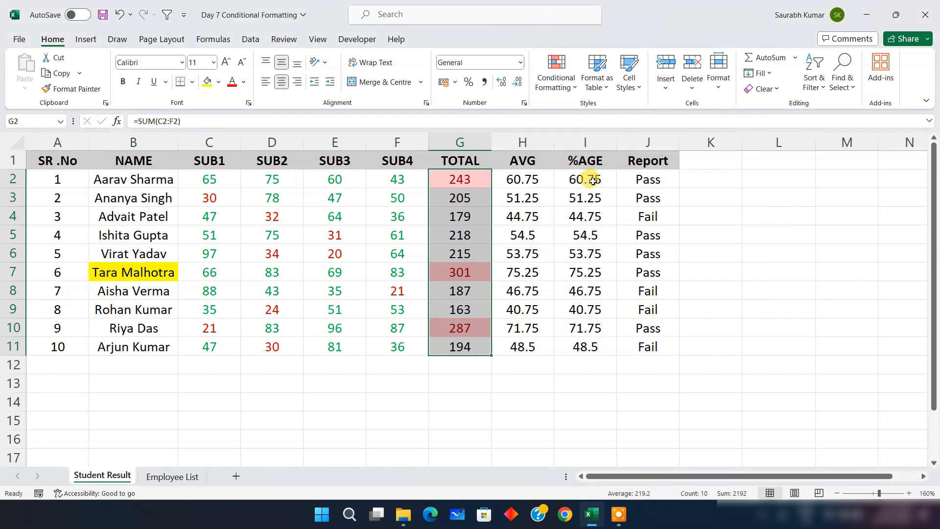
- Preview a Top 10% rule on the %AGE values I2:I11 at 20% and 30%, and cancel it
left_click_drag(589, 180, 591, 347)
left_click(564, 87)
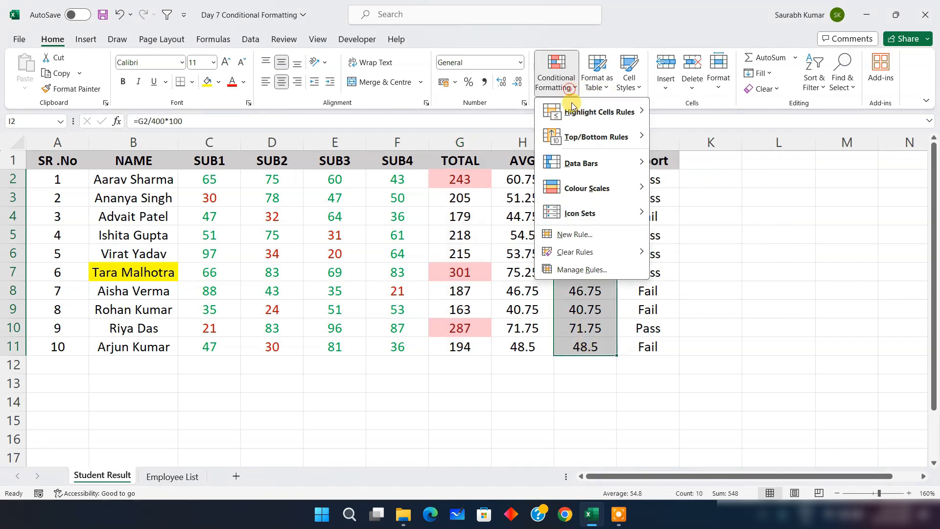
mouse_move(579, 116)
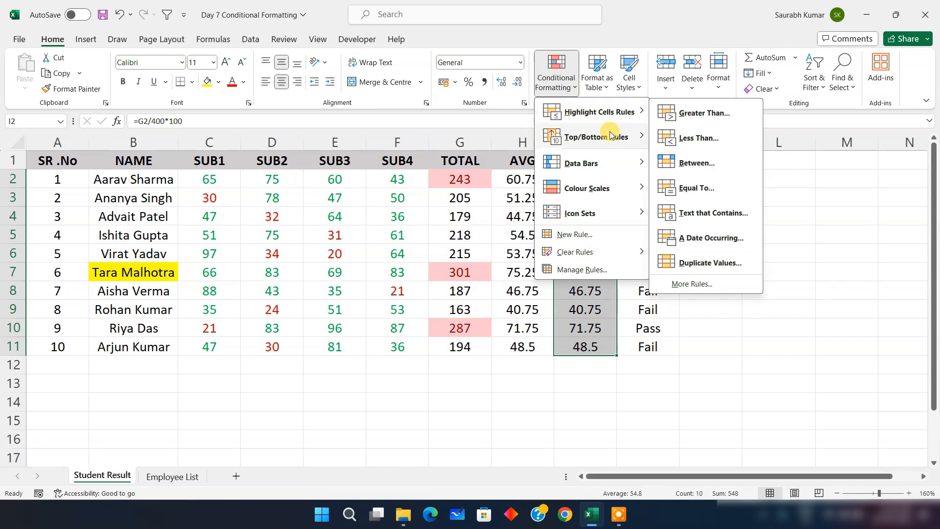
mouse_move(590, 137)
left_click(705, 163)
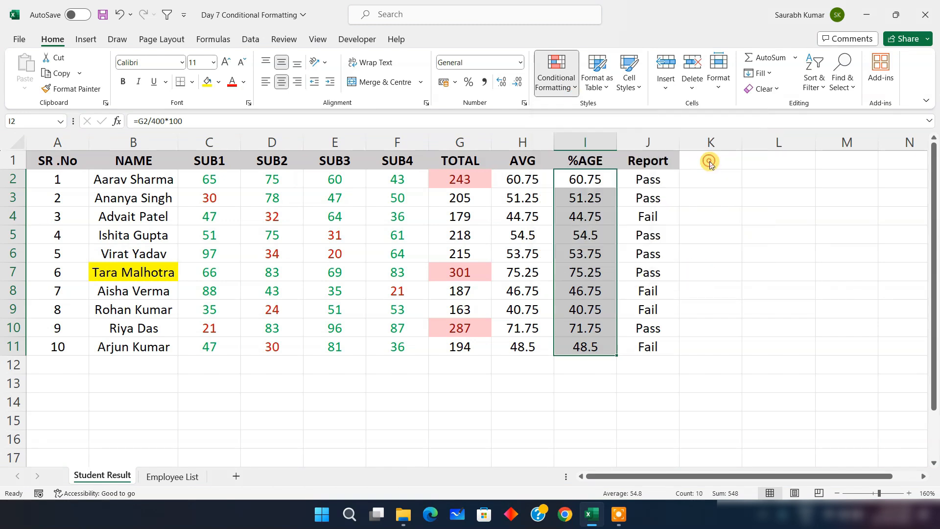
left_click_drag(728, 185, 746, 186)
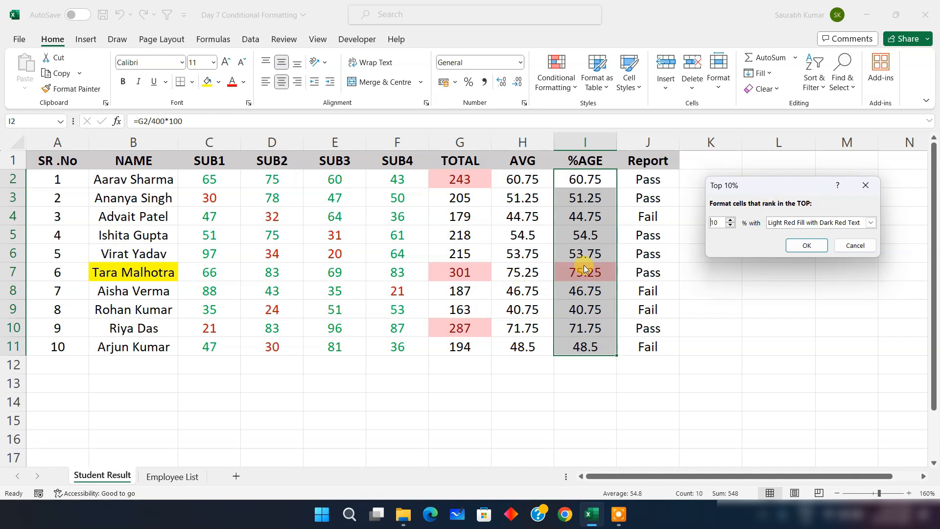
left_click_drag(721, 221, 707, 224)
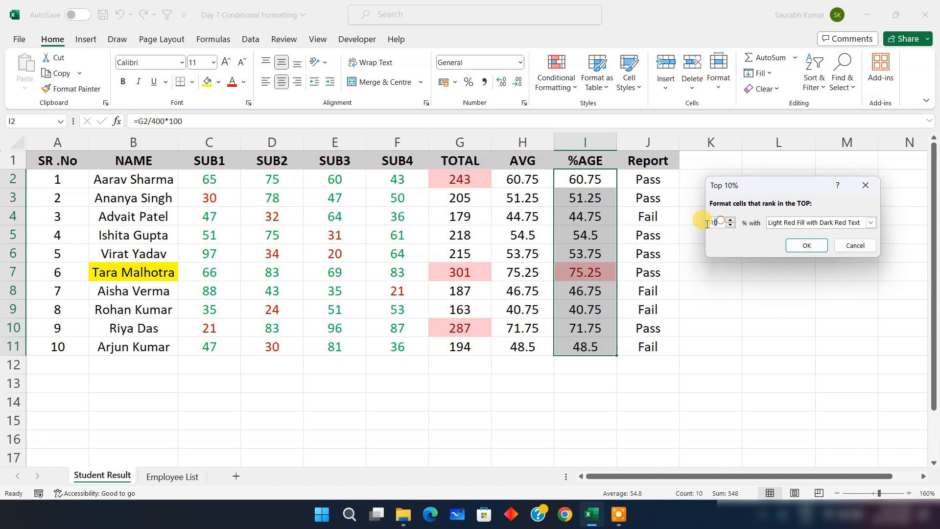
type("20")
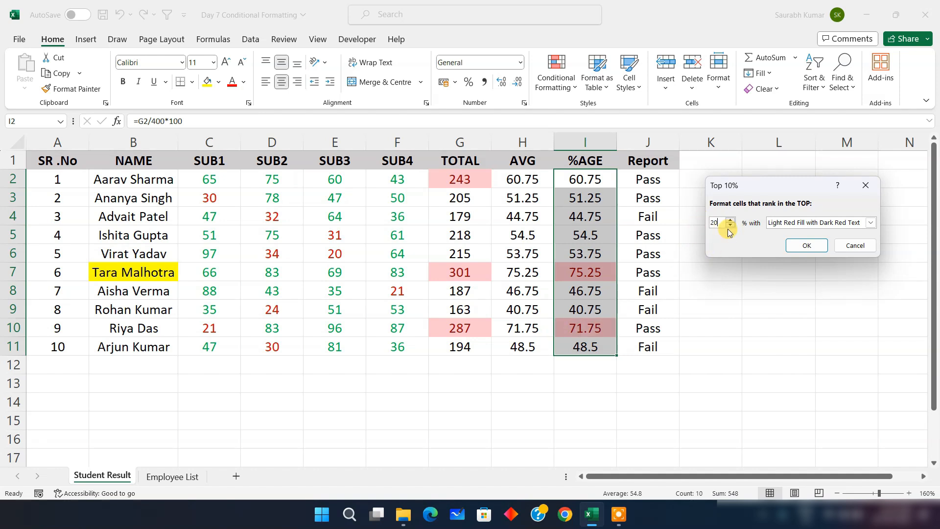
key("BackSpace")
key("BackSpace")
type("30")
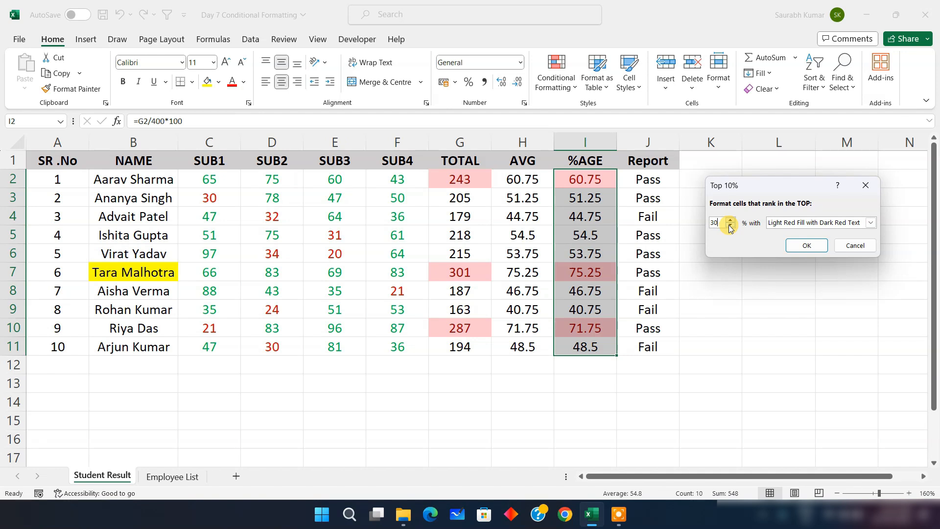
left_click(860, 188)
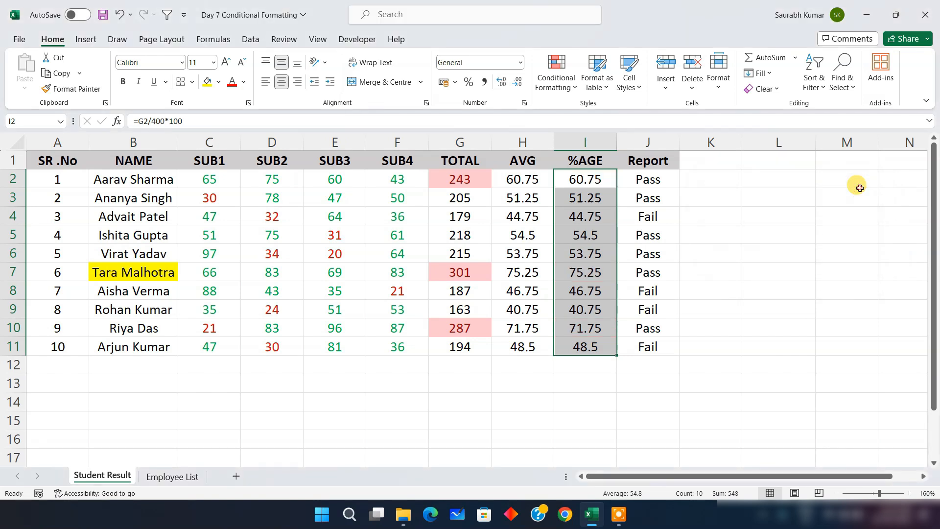
left_click(551, 84)
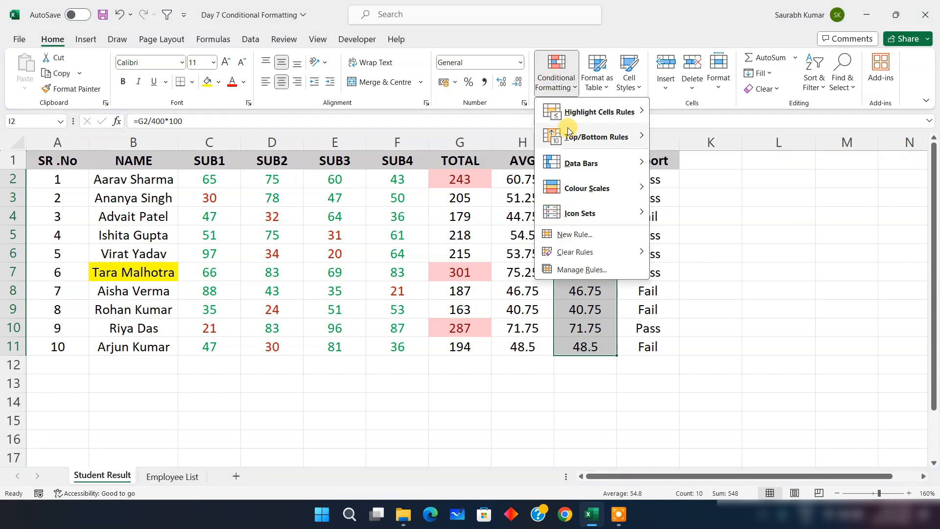
mouse_move(570, 137)
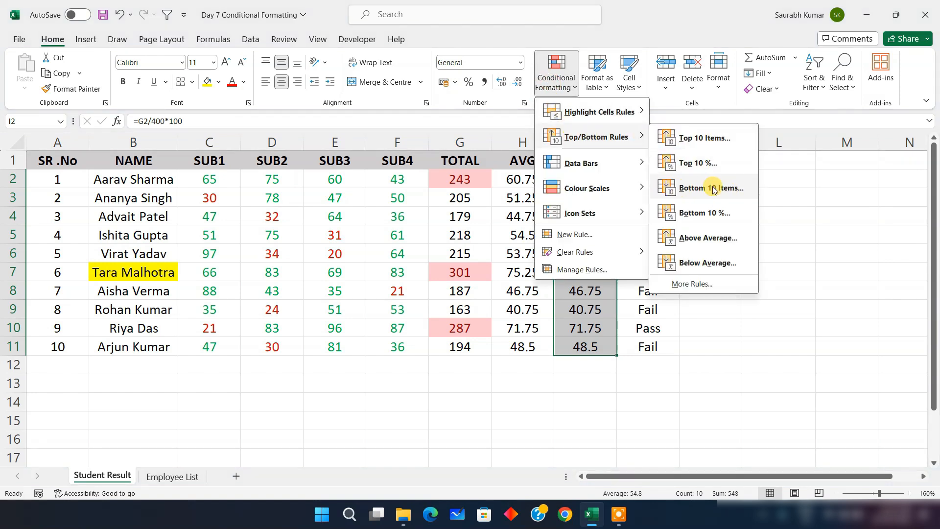
left_click(507, 158)
left_click_drag(511, 160, 519, 338)
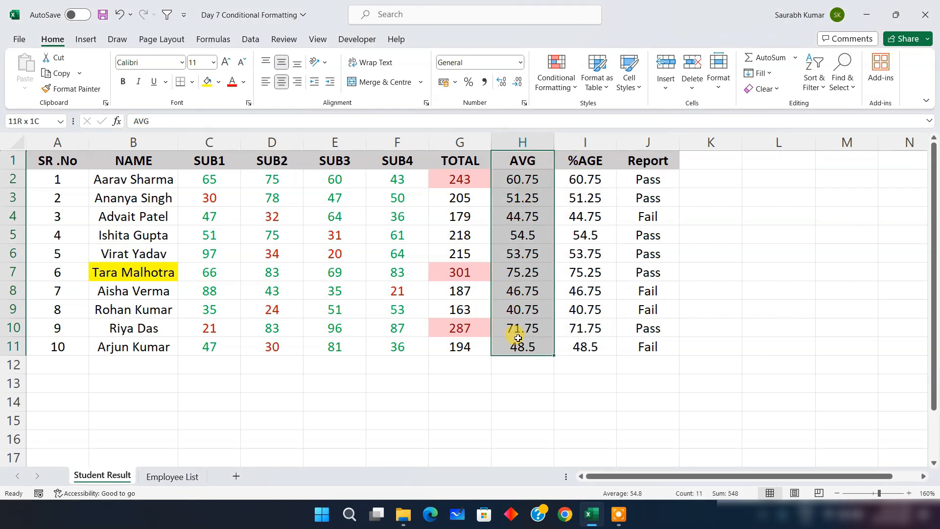
double_click(529, 180)
- Highlight the bottom 4 AVG values in H2:H11 with Light Red Fill with Dark Red Text
left_click_drag(524, 181, 529, 349)
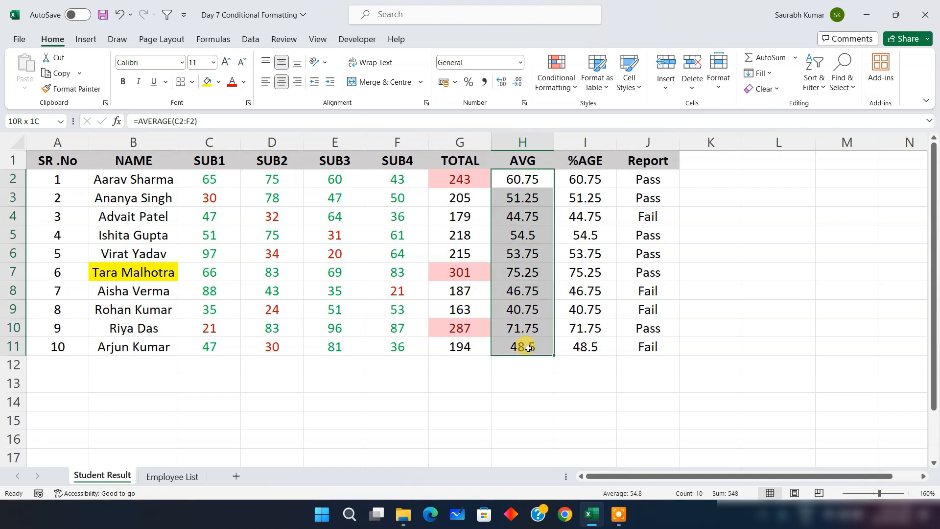
left_click(559, 83)
mouse_move(560, 139)
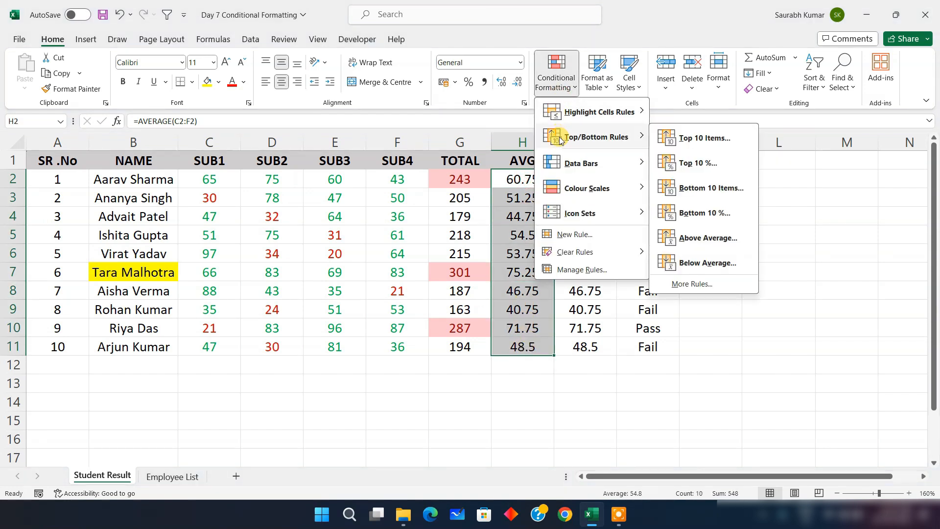
left_click(691, 190)
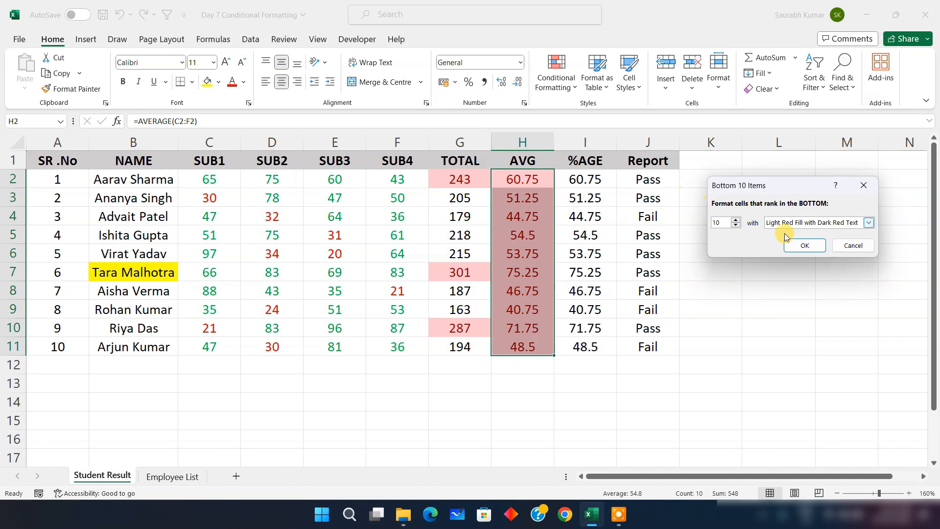
left_click(736, 226)
left_click(736, 227)
left_click(736, 227)
left_click(736, 227)
left_click(735, 227)
left_click(735, 227)
left_click(736, 227)
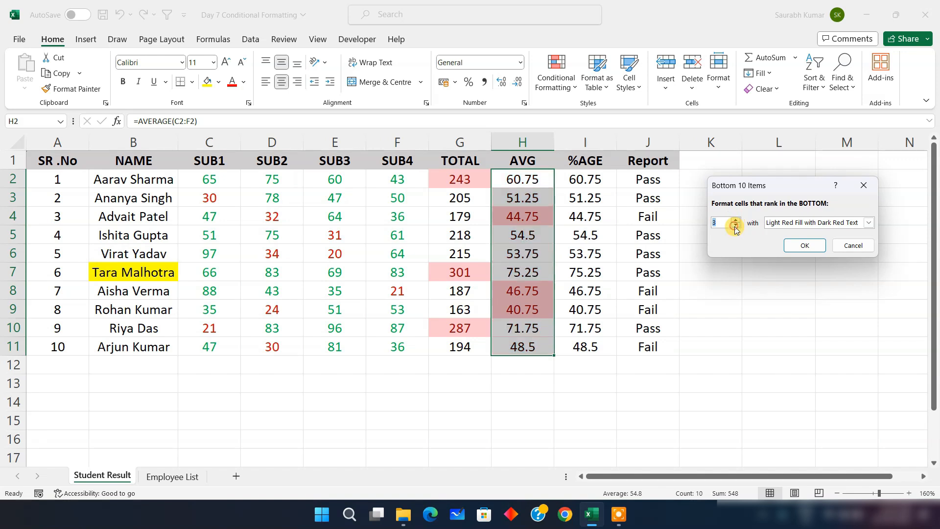
left_click(735, 220)
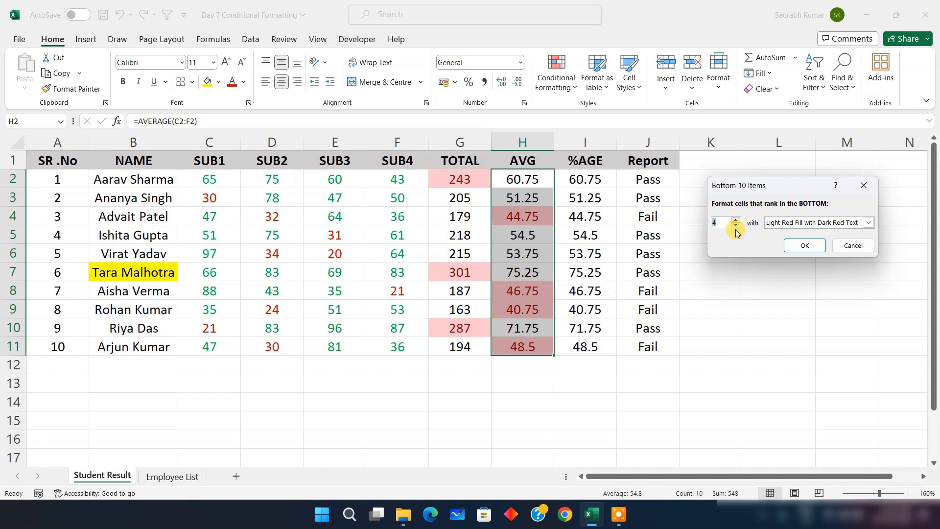
left_click(807, 250)
left_click(725, 288)
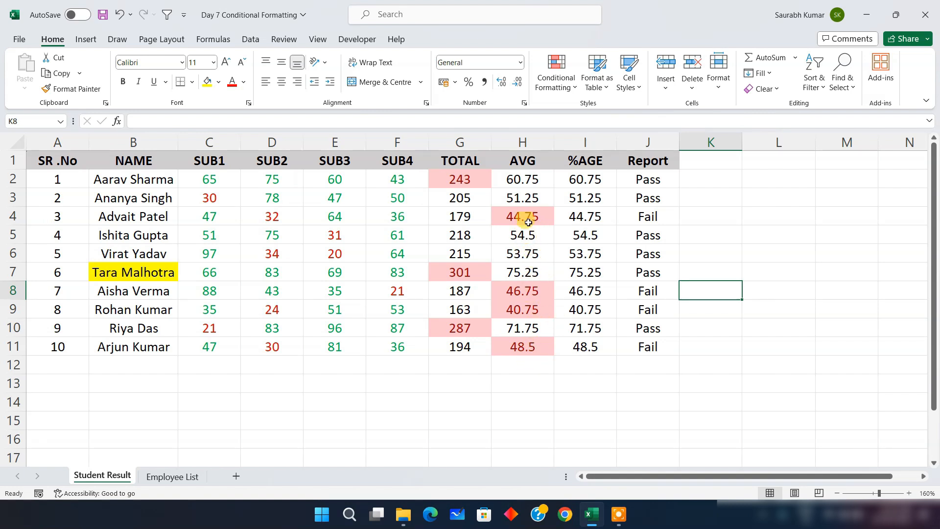
left_click(556, 78)
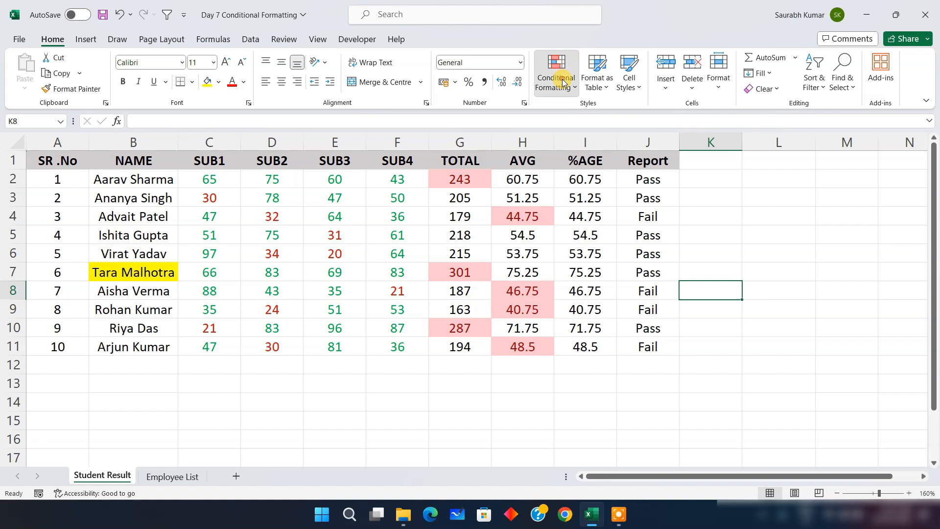
mouse_move(564, 115)
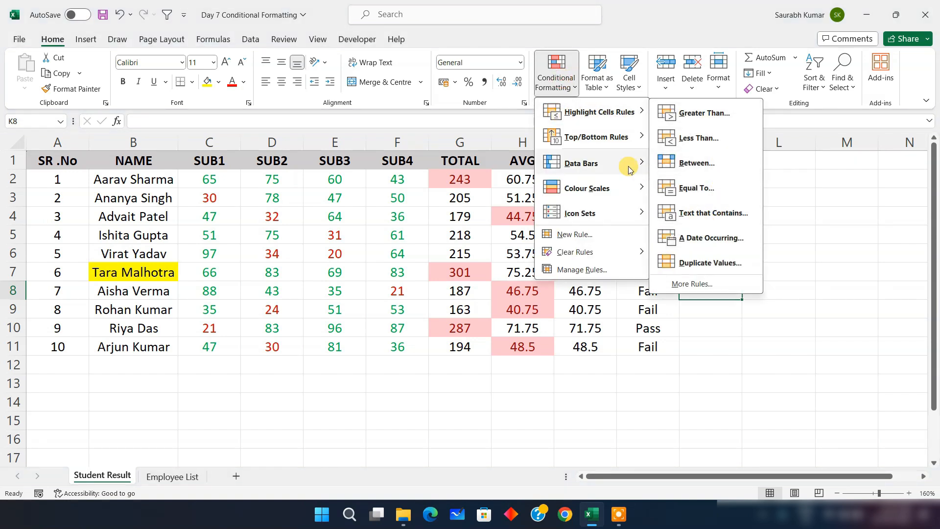
mouse_move(640, 138)
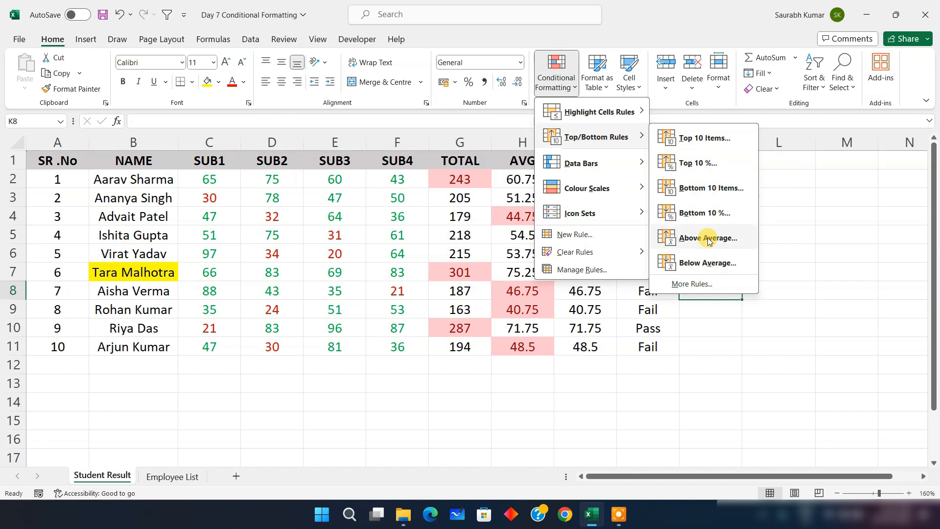
left_click(406, 230)
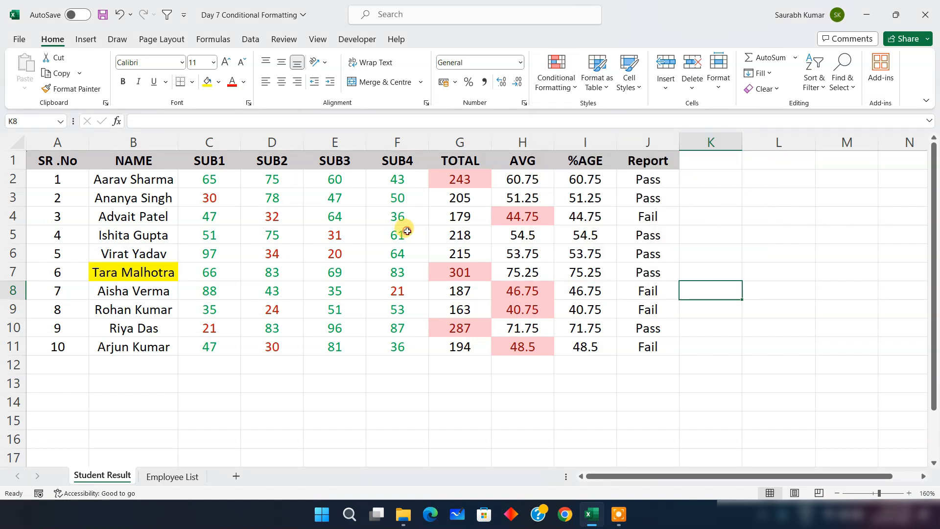
- Apply an Above Average rule with Light Red Fill with Dark Red Text to the subject marks C2:F11
left_click_drag(197, 176, 388, 344)
left_click(566, 87)
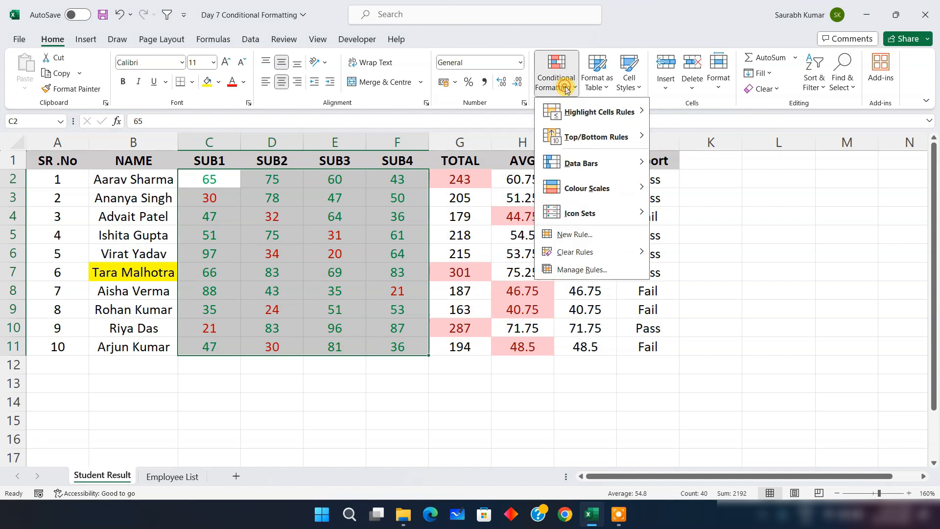
mouse_move(581, 139)
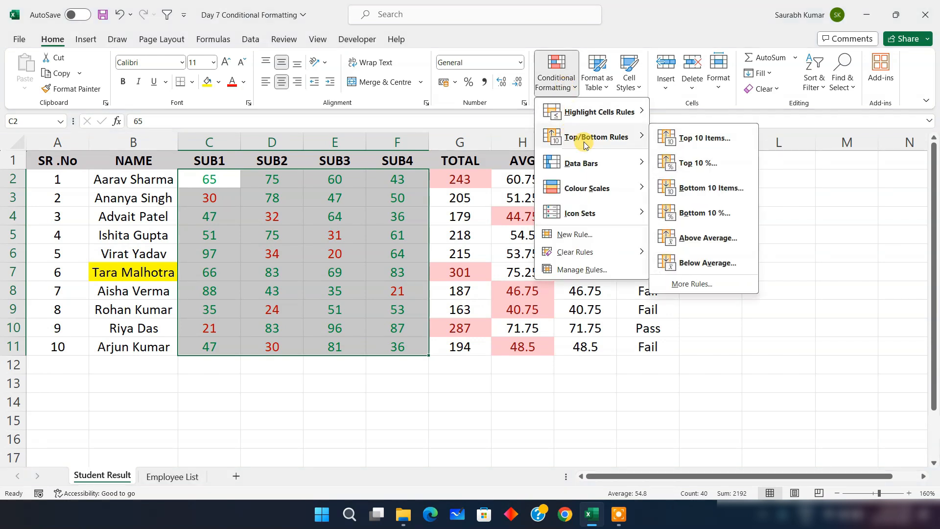
left_click(701, 244)
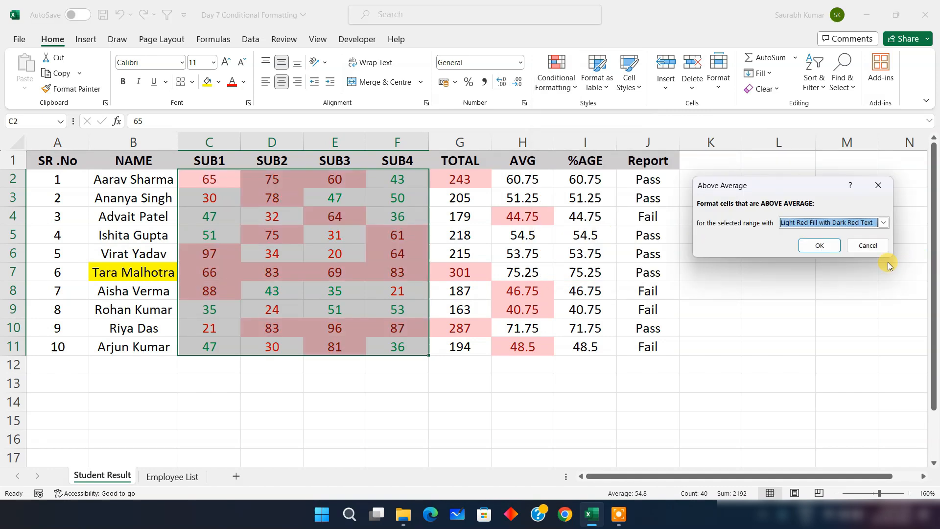
left_click(816, 246)
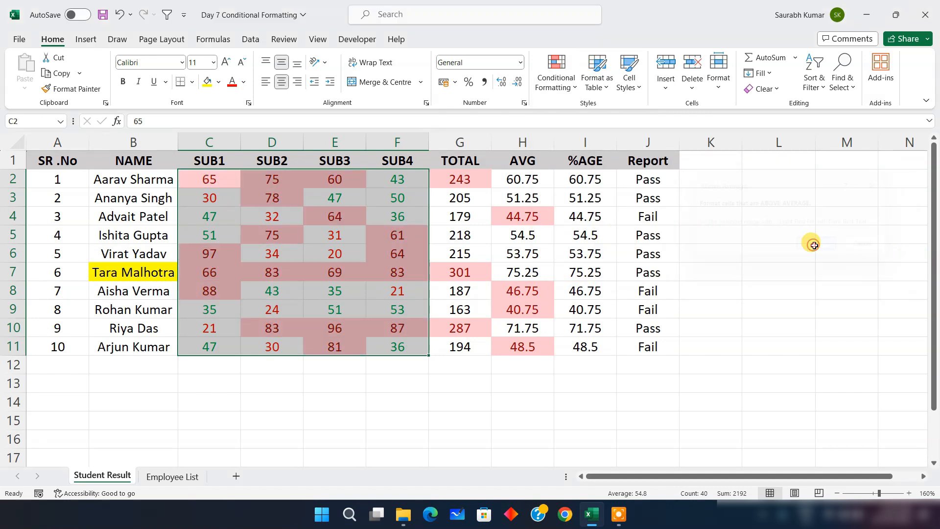
left_click(750, 306)
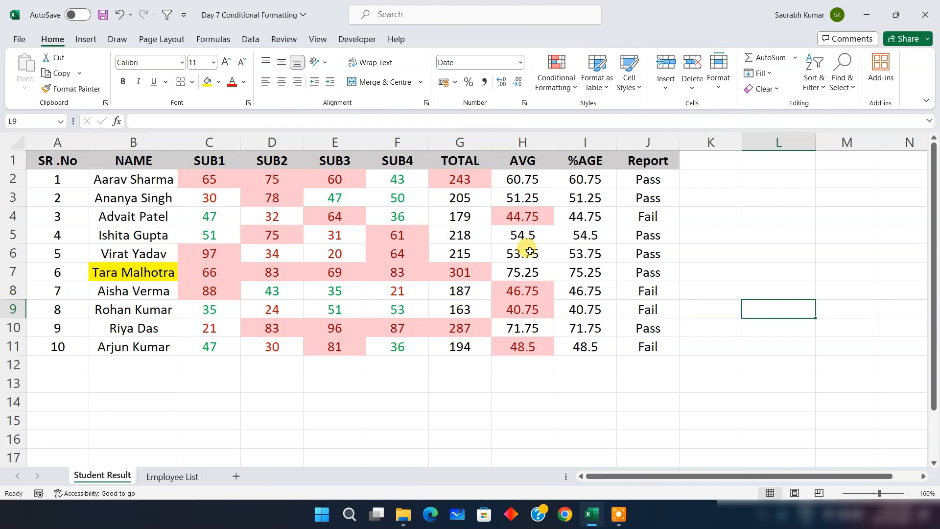
- Edit the Above Average rule on the subject marks C2:F11 to use a light blue fill and apply it
left_click_drag(536, 160, 522, 327)
left_click_drag(206, 186, 380, 338)
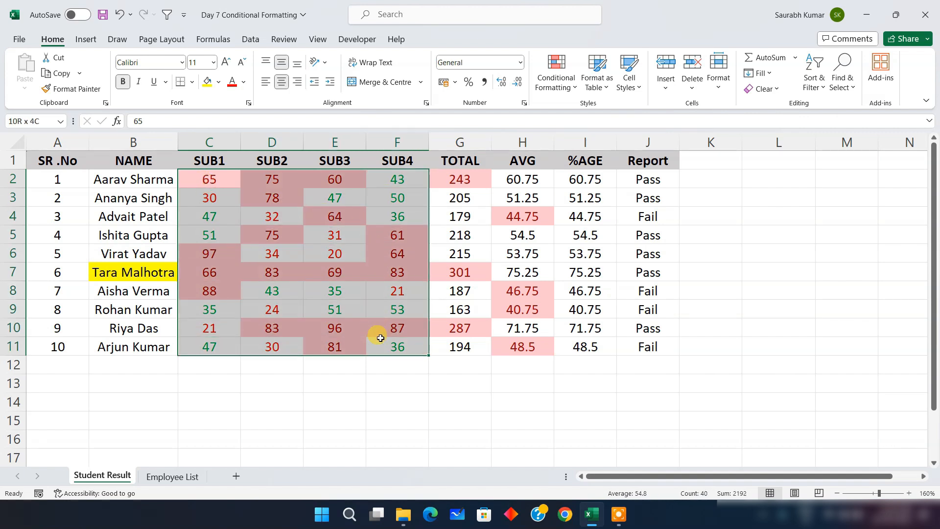
left_click(568, 92)
left_click(579, 272)
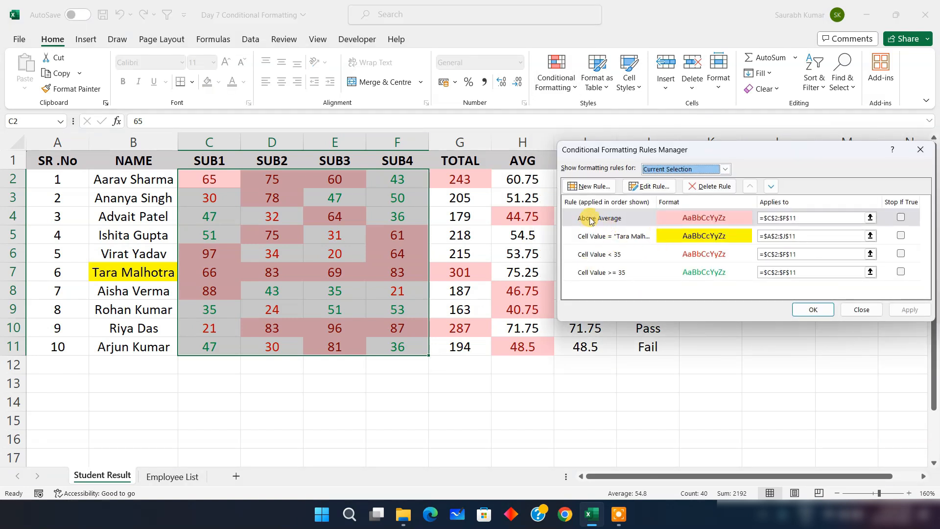
left_click(588, 218)
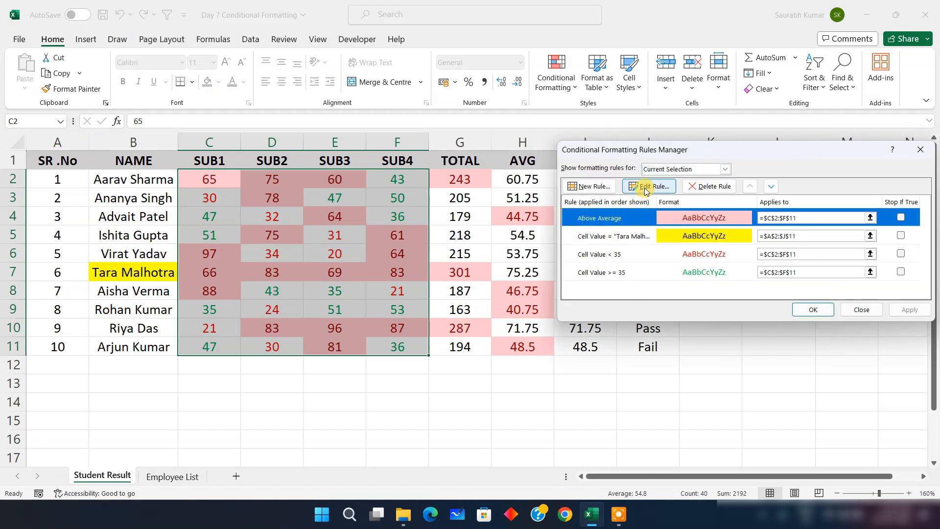
left_click_drag(645, 142, 586, 142)
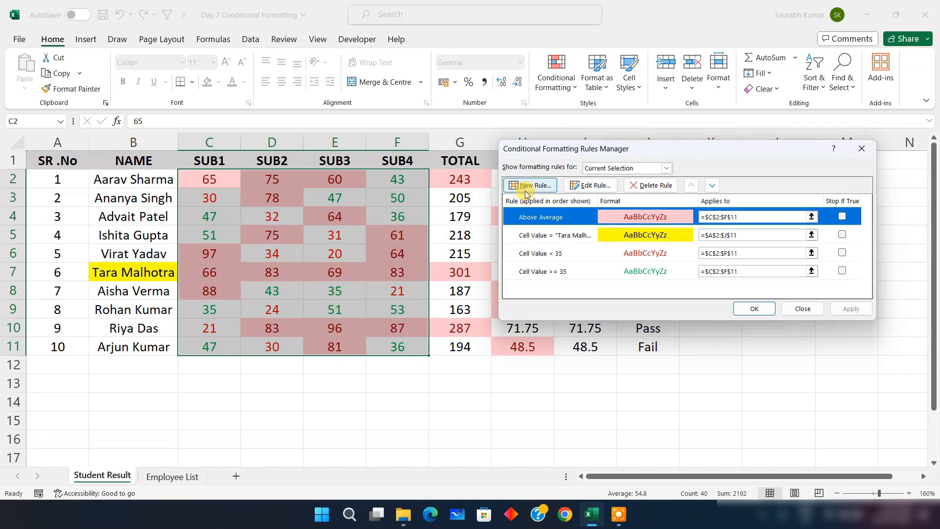
left_click(587, 189)
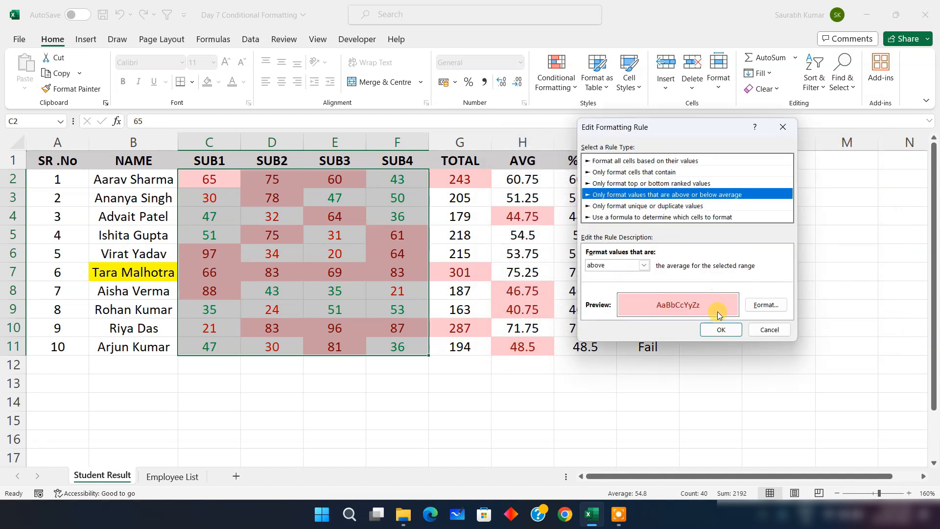
left_click(767, 306)
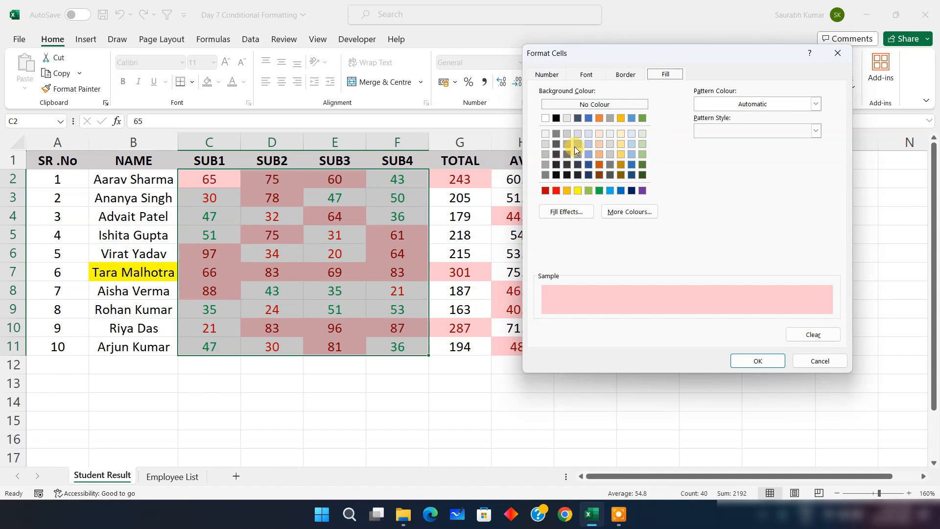
left_click(588, 133)
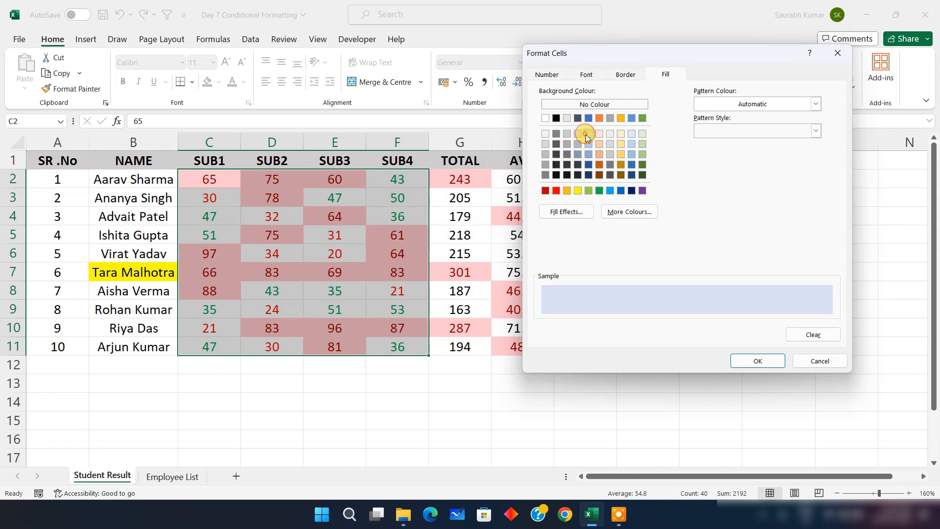
left_click(743, 361)
left_click(708, 329)
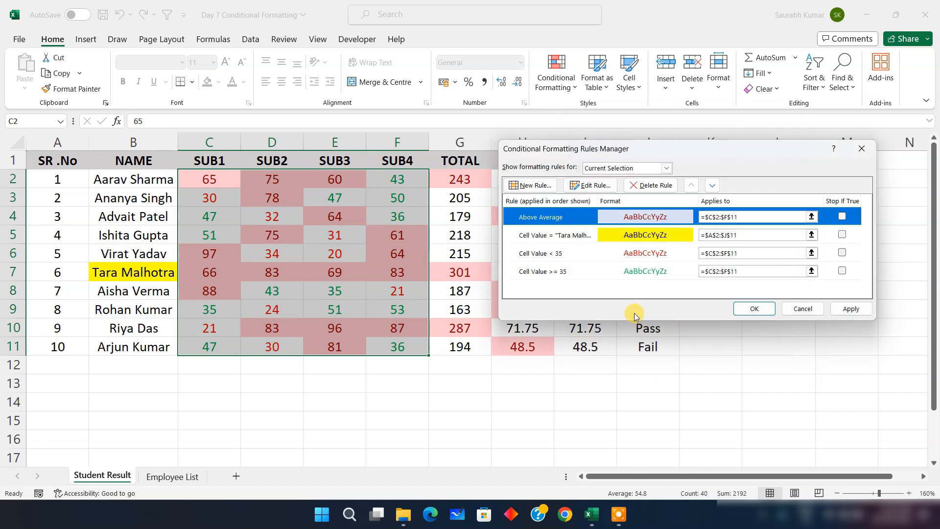
left_click(751, 308)
left_click(700, 352)
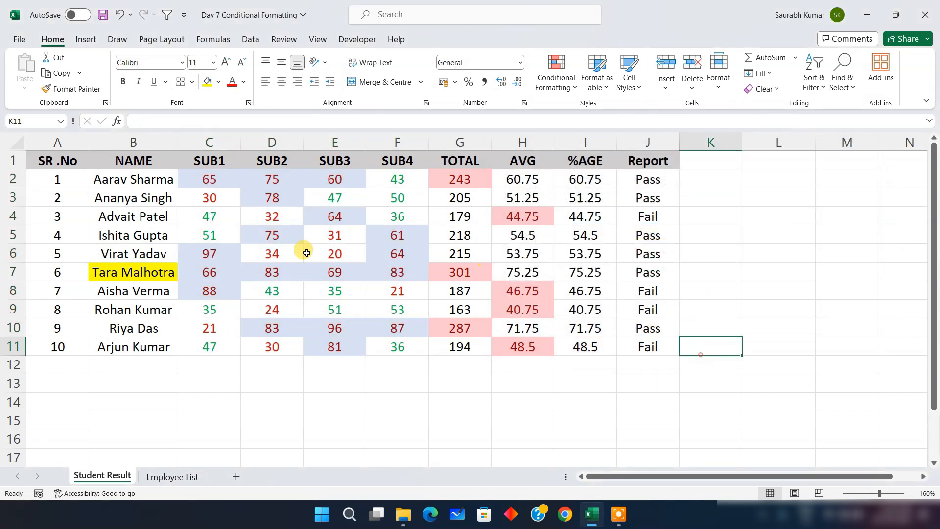
- Review the AVG column and the marks in C3:F3, and look over the Top/Bottom and Data Bars options
left_click_drag(519, 158, 523, 345)
left_click(439, 289)
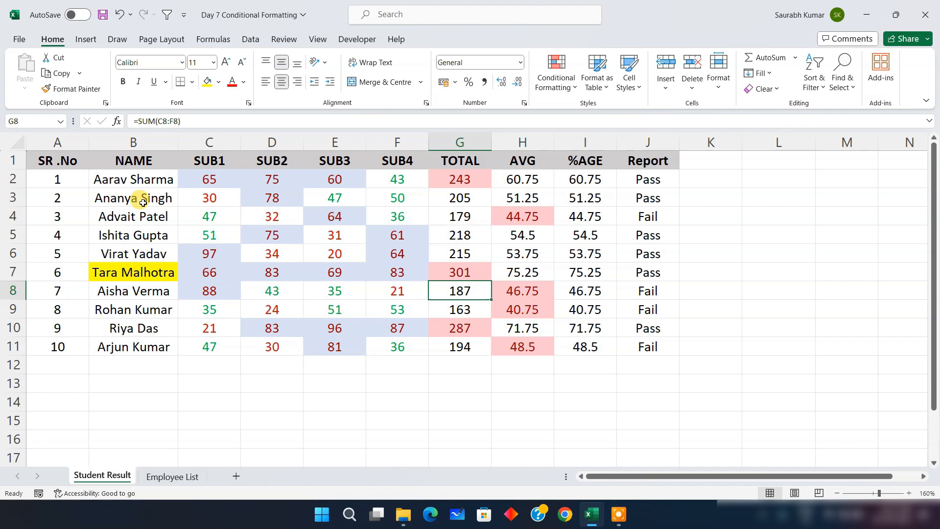
left_click_drag(216, 198, 385, 199)
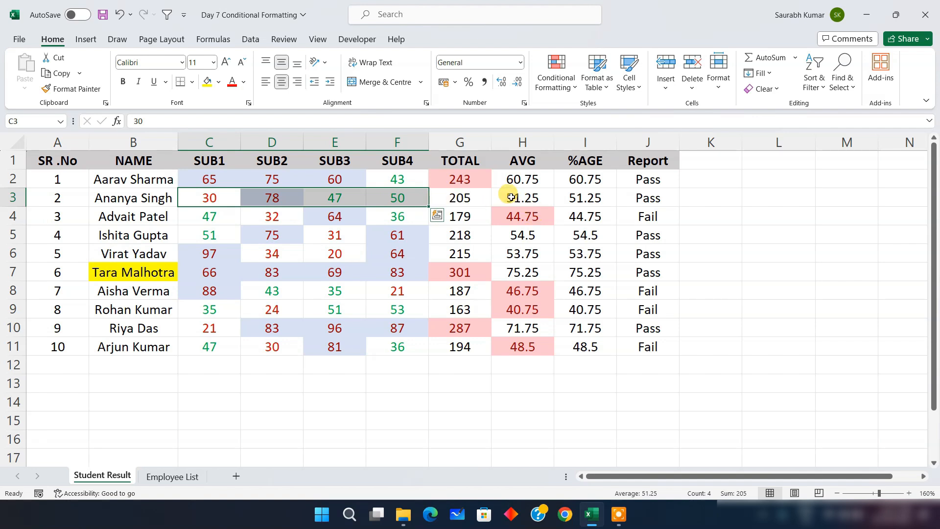
left_click(227, 210)
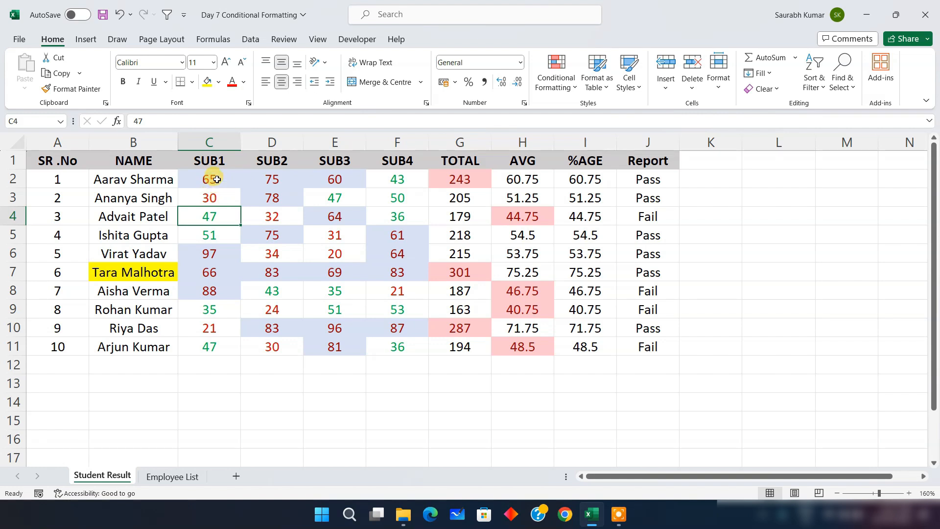
left_click(556, 74)
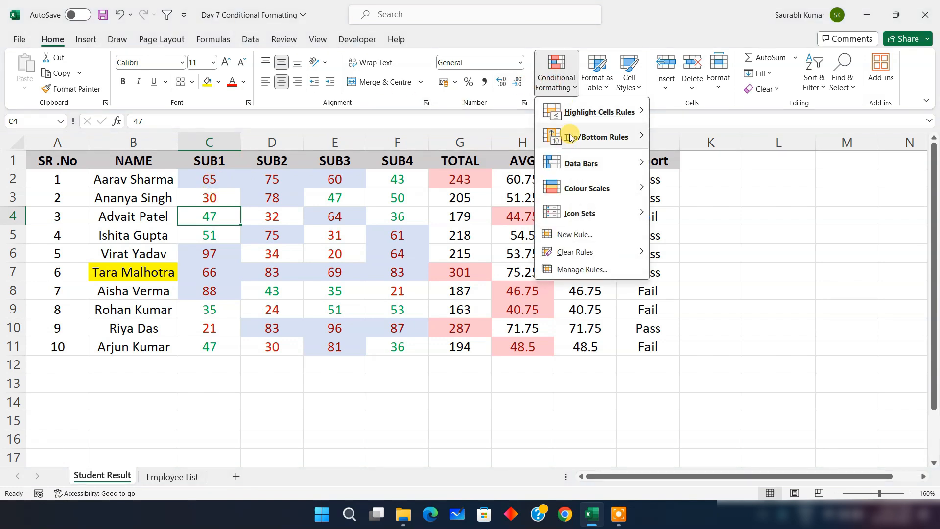
mouse_move(570, 137)
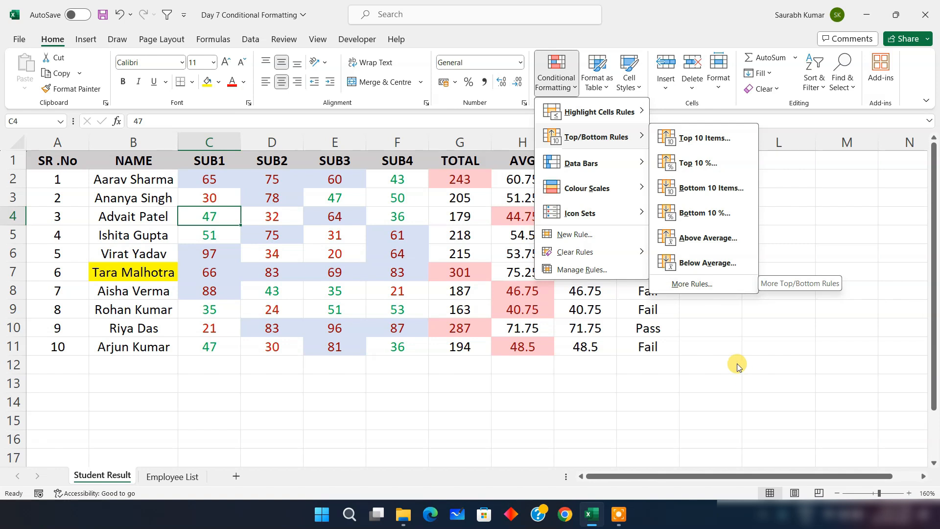
mouse_move(629, 169)
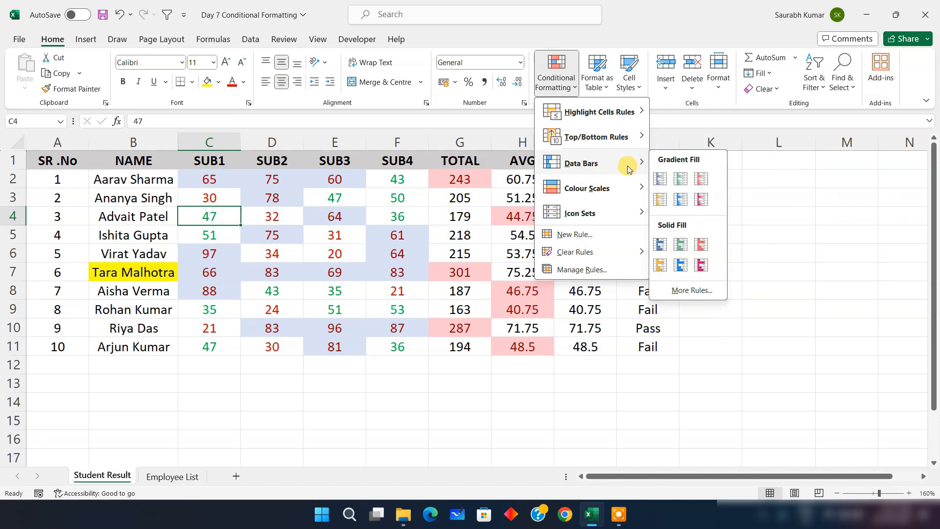
left_click(632, 386)
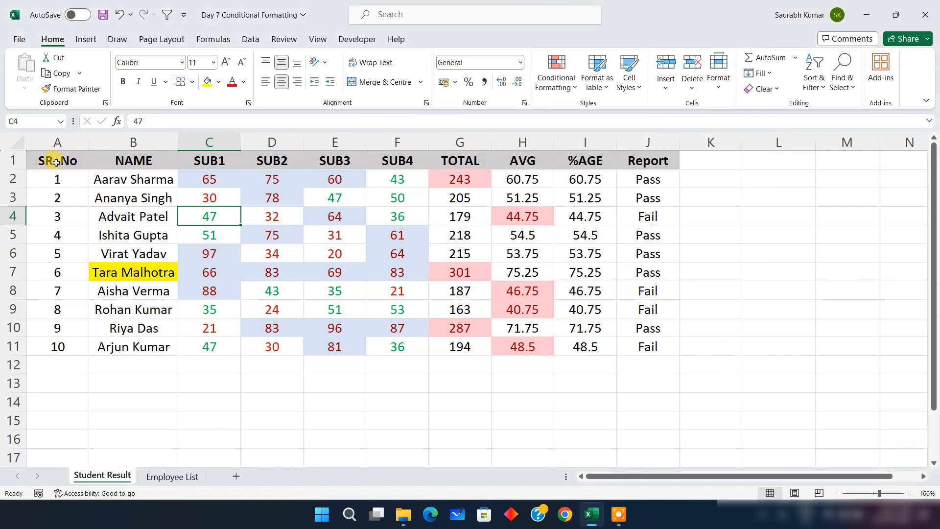
- Clear all conditional formatting rules from the entire Student Result sheet
left_click(565, 91)
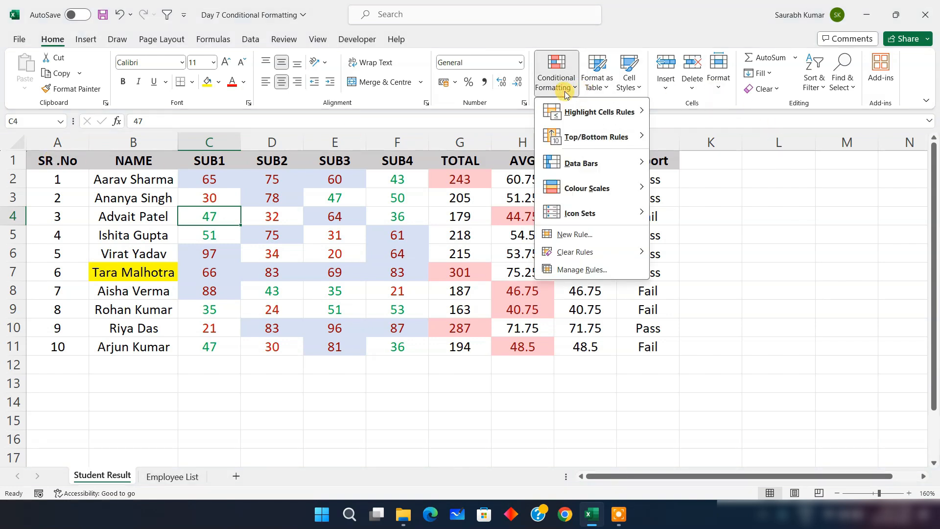
mouse_move(576, 252)
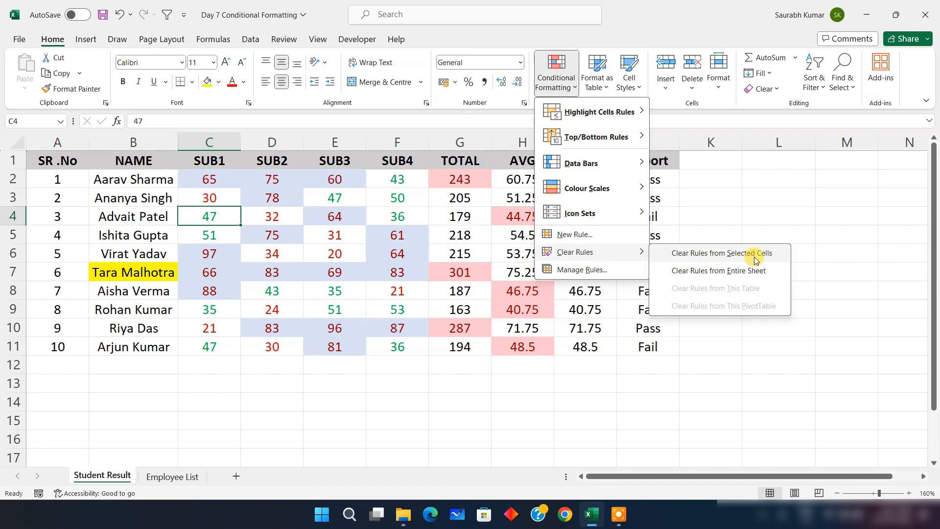
left_click(703, 270)
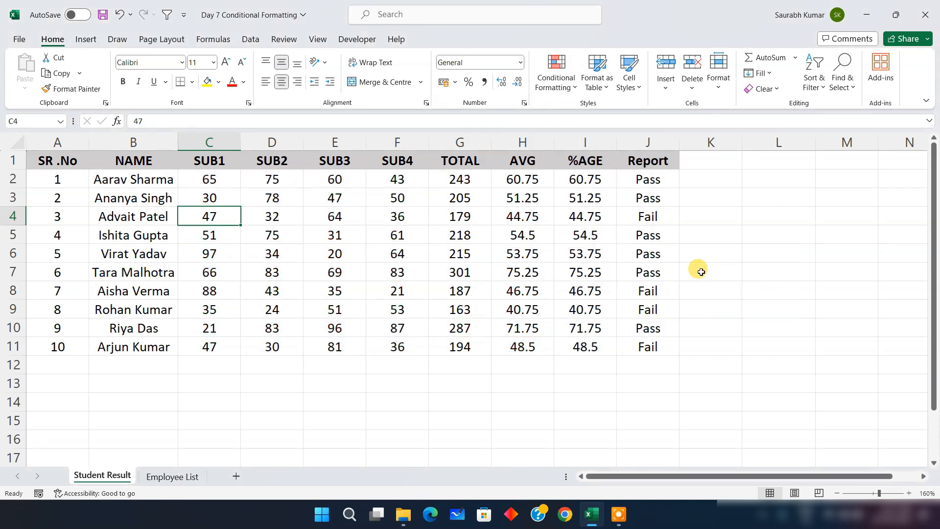
left_click(750, 321)
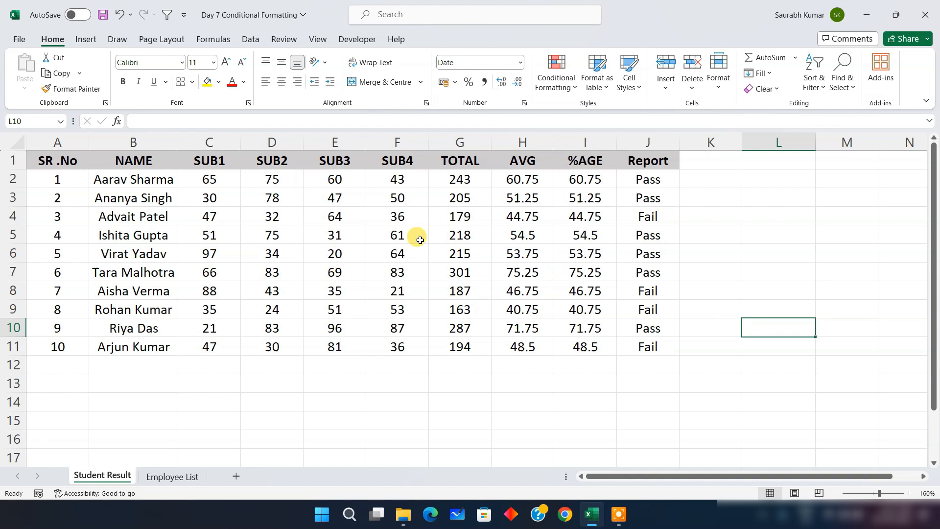
- Apply blue solid fill data bars to the subject marks C2:F11
left_click(567, 88)
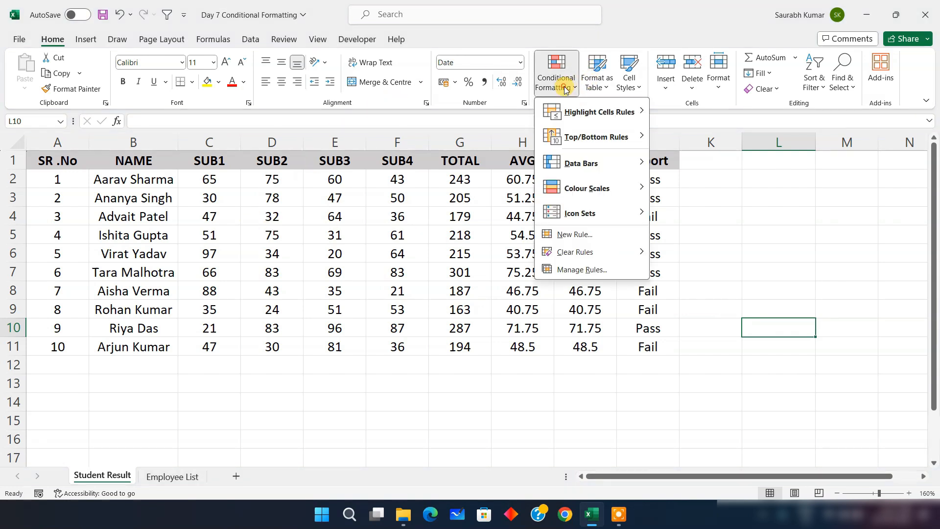
mouse_move(595, 162)
left_click(833, 247)
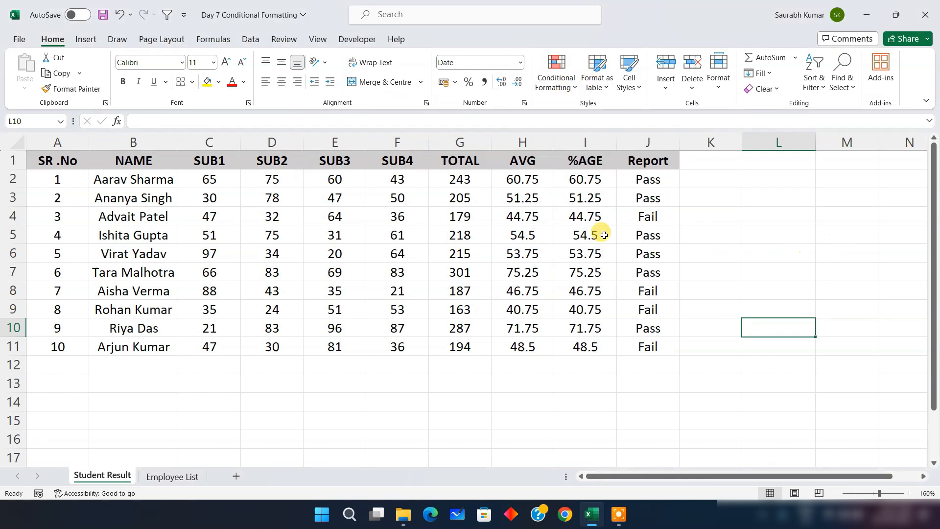
left_click(217, 180)
left_click_drag(217, 180, 398, 349)
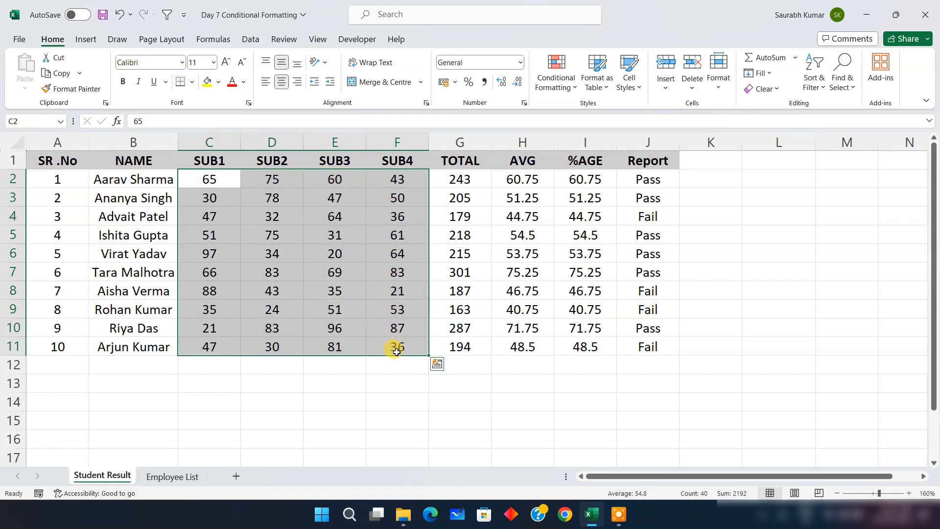
left_click(565, 93)
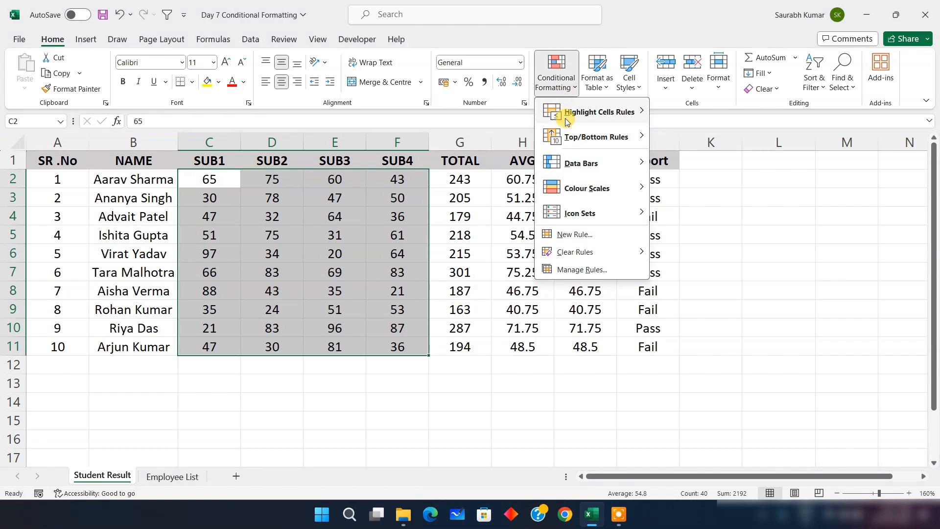
mouse_move(572, 162)
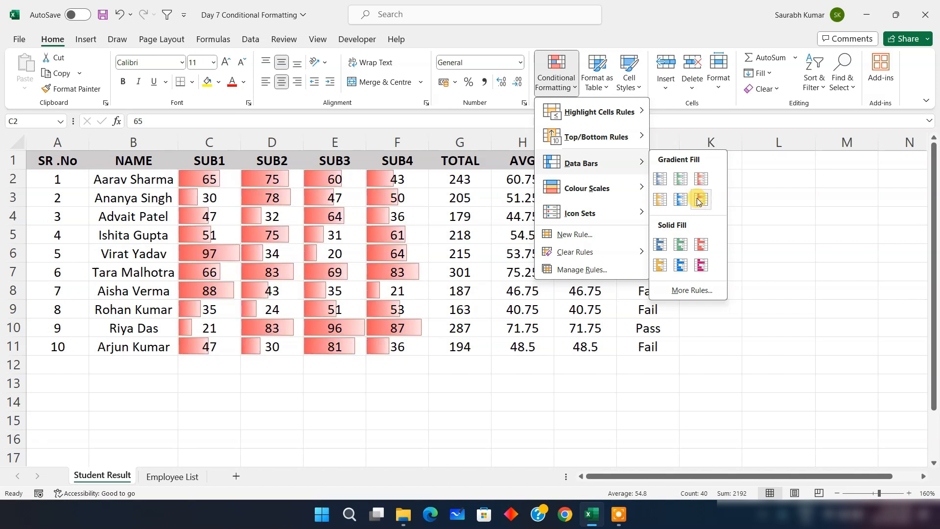
left_click(660, 245)
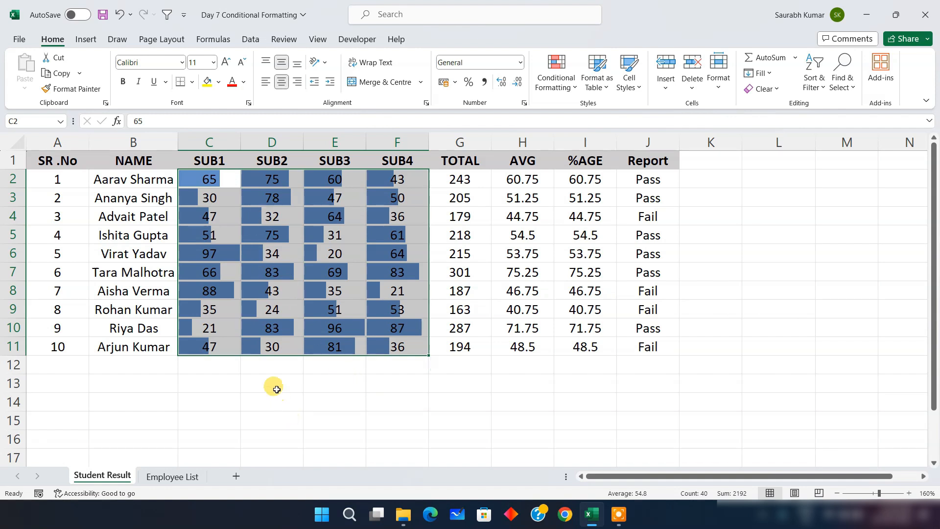
left_click(272, 368)
left_click_drag(205, 180, 394, 343)
left_click(368, 383)
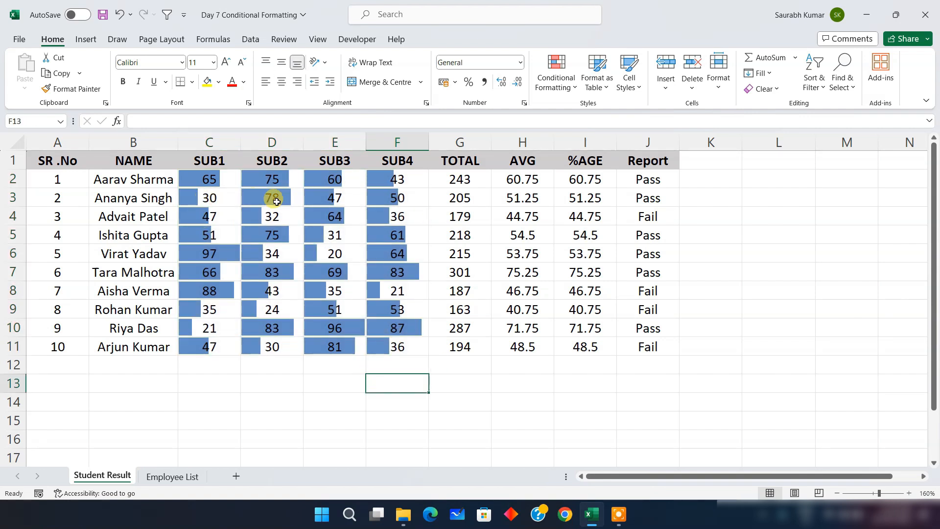
- Change the SUB1 mark in C3 to 80
left_click(218, 200)
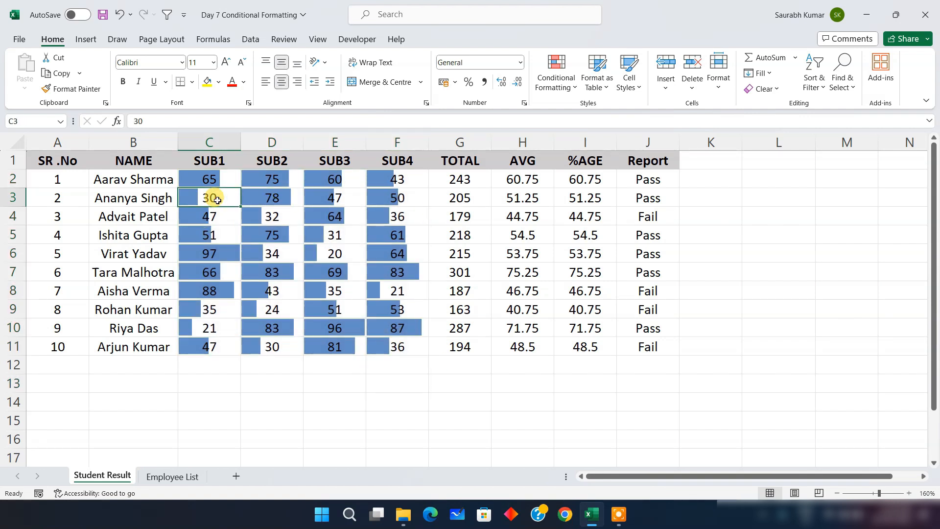
type("8")
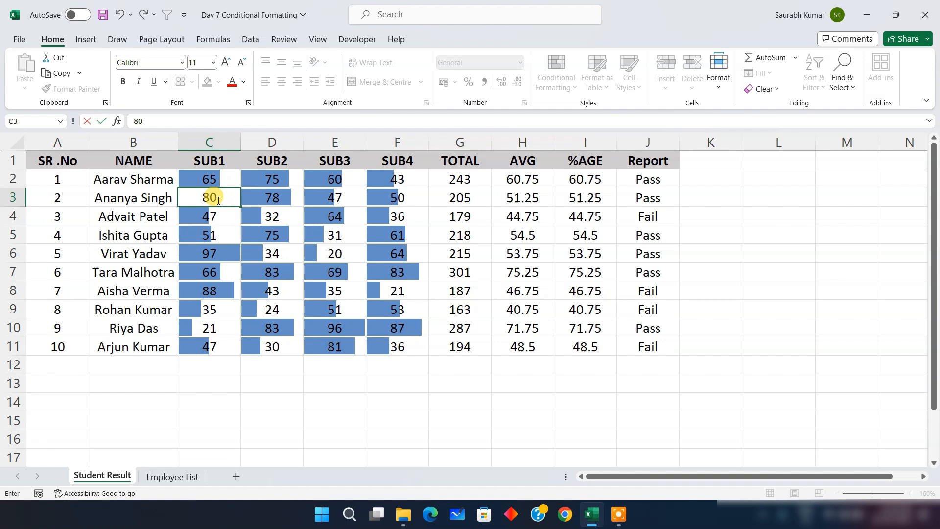
key("Return")
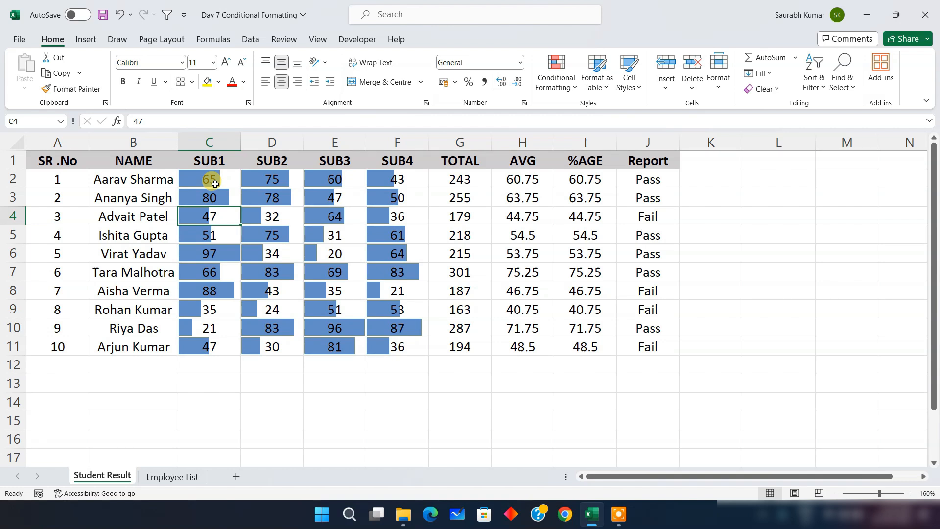
- Edit the data bar rule on C2:F11 to use a Number minimum of 0 and a Number maximum of 100
left_click_drag(200, 178, 416, 345)
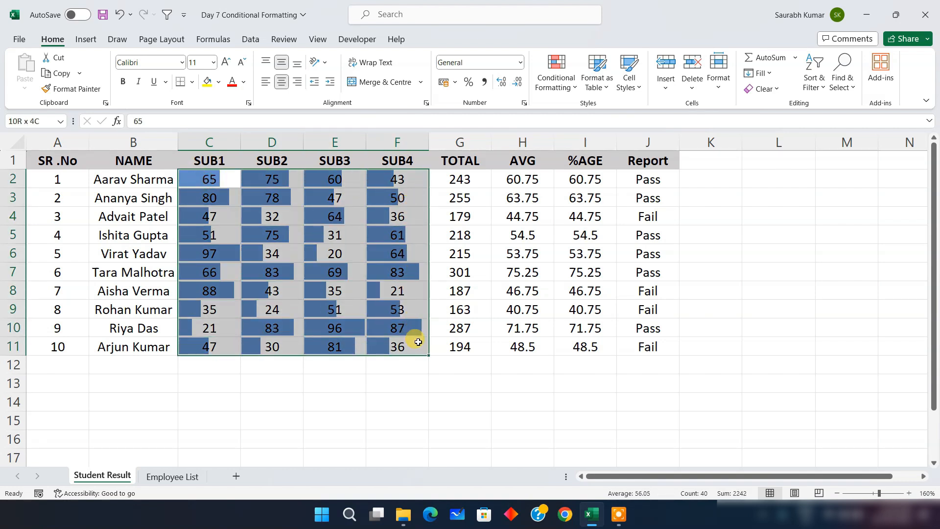
left_click(566, 91)
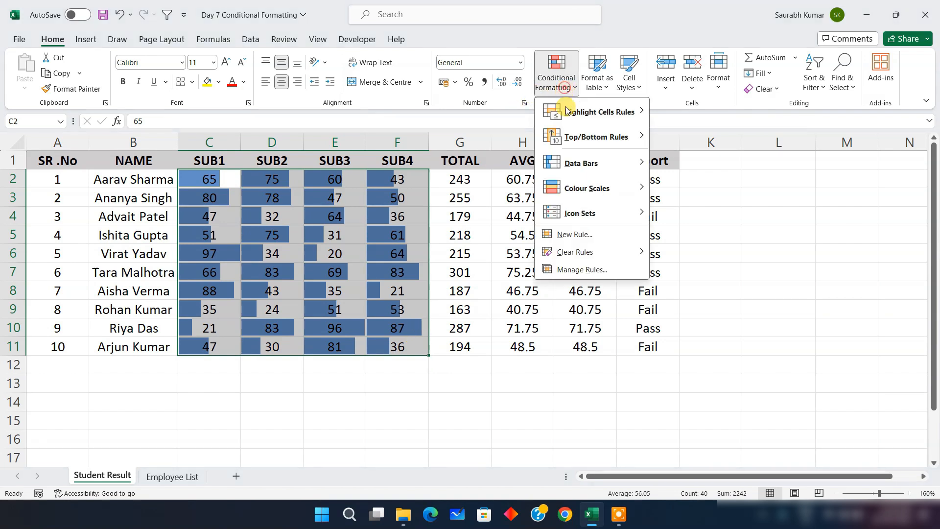
left_click(569, 271)
left_click(571, 217)
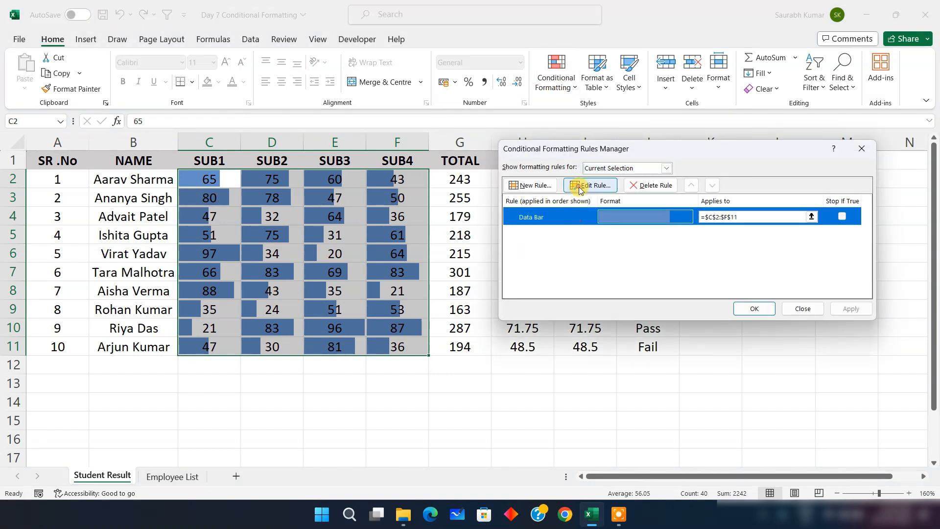
left_click(579, 187)
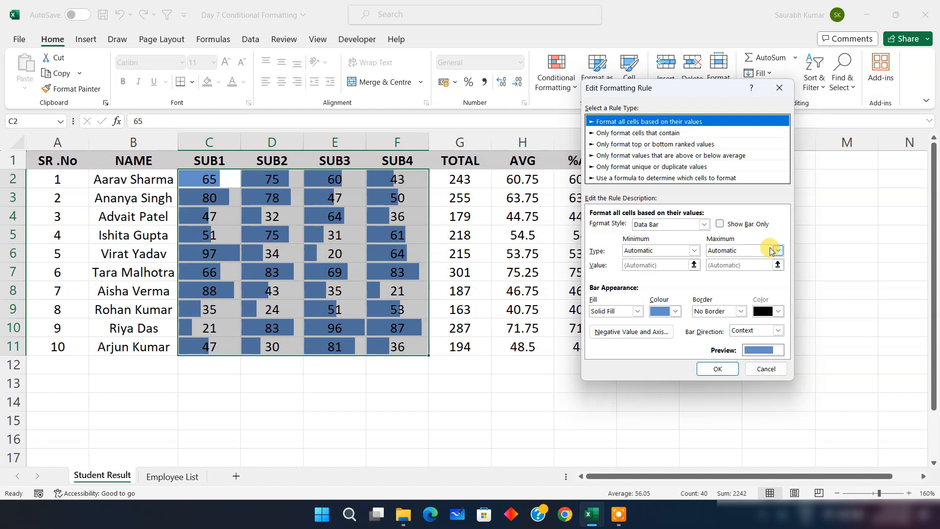
left_click(693, 252)
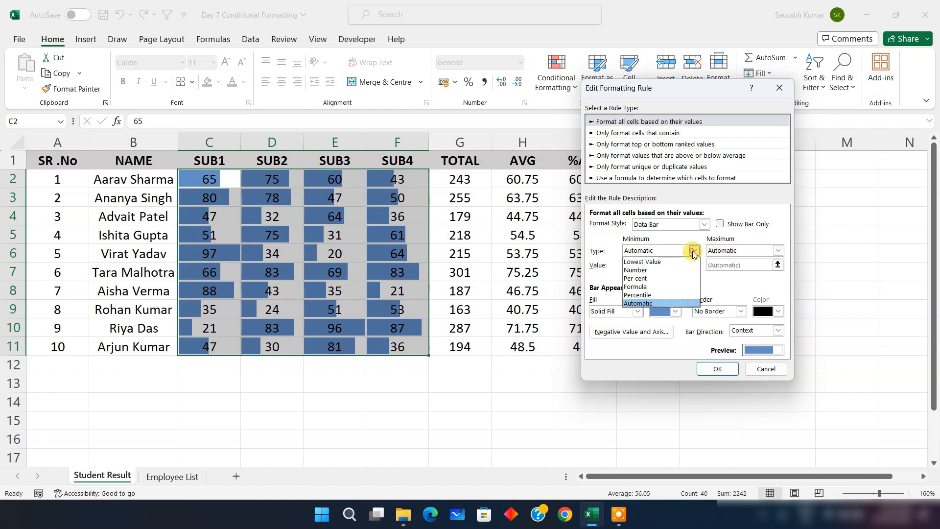
left_click(684, 271)
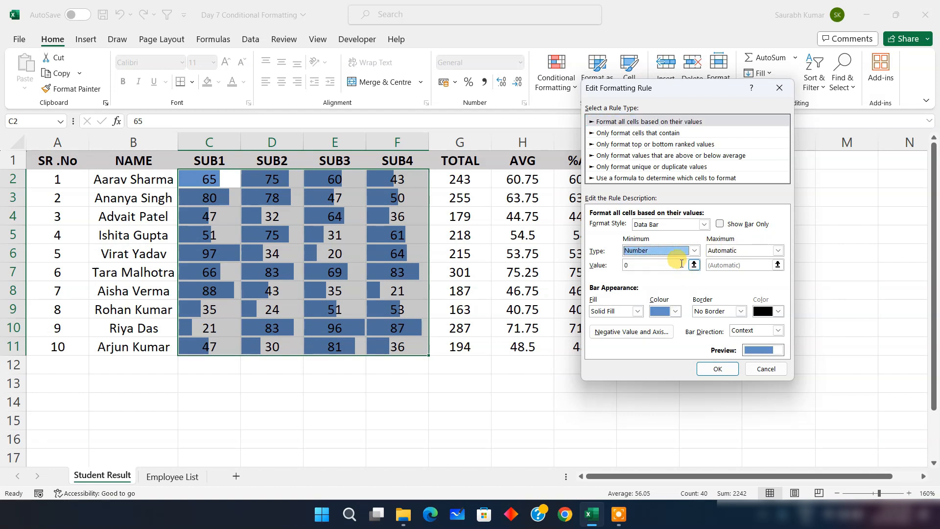
left_click(778, 250)
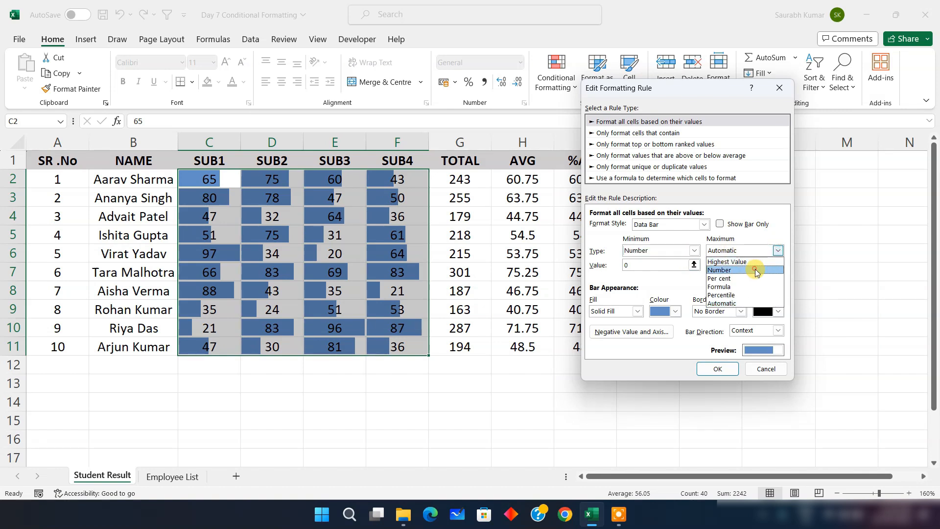
left_click(720, 269)
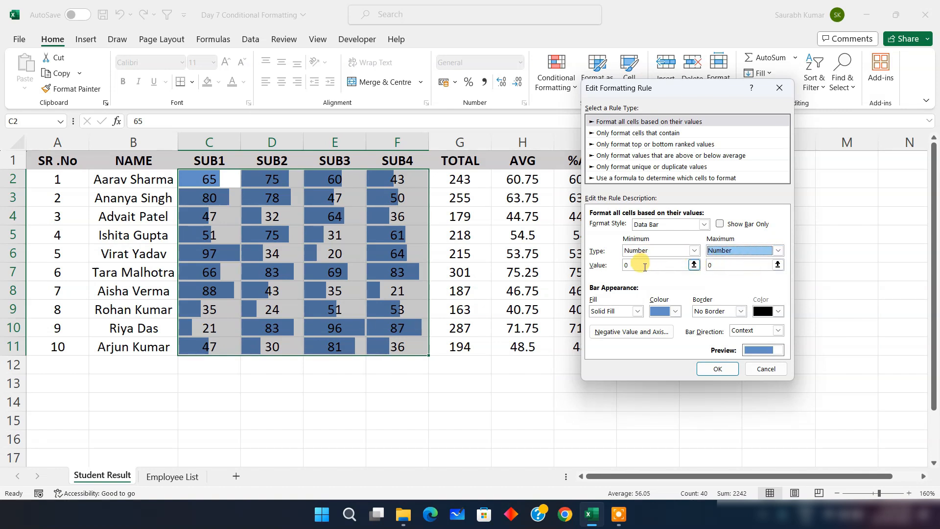
left_click(721, 267)
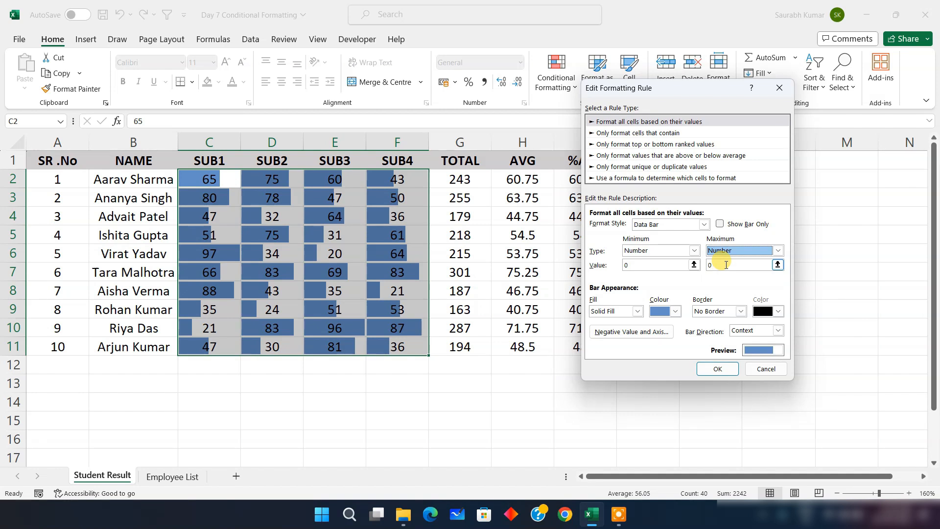
left_click(726, 264)
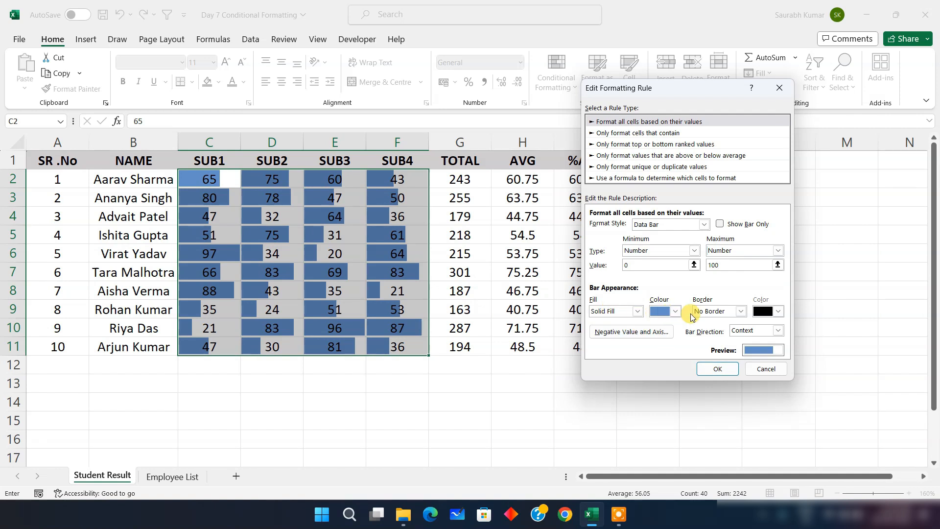
- Change the data bars to a gold gradient fill and apply the edited rule to the subject marks
left_click(637, 312)
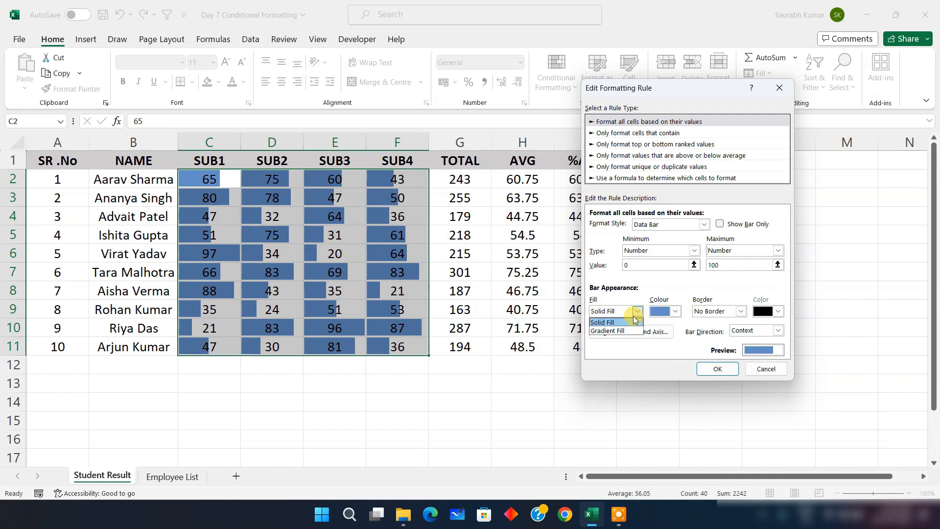
left_click(615, 331)
left_click(676, 312)
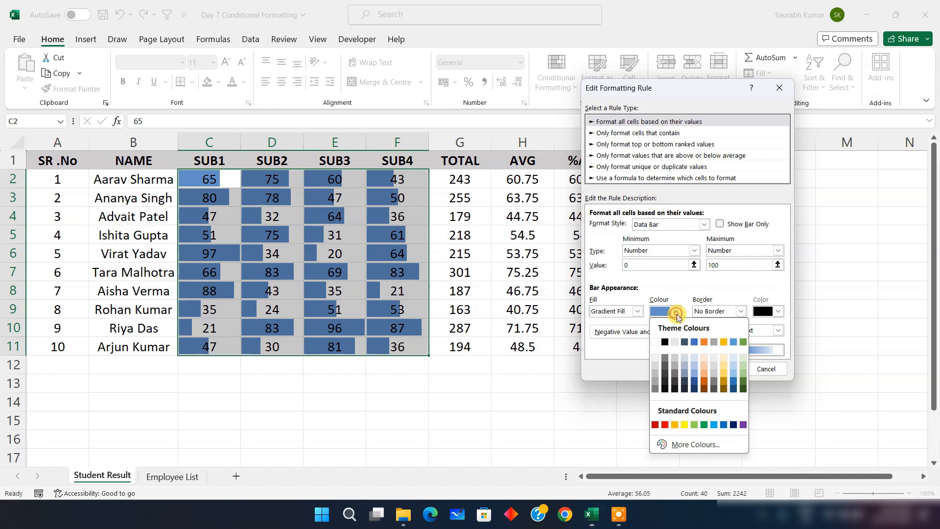
left_click(724, 342)
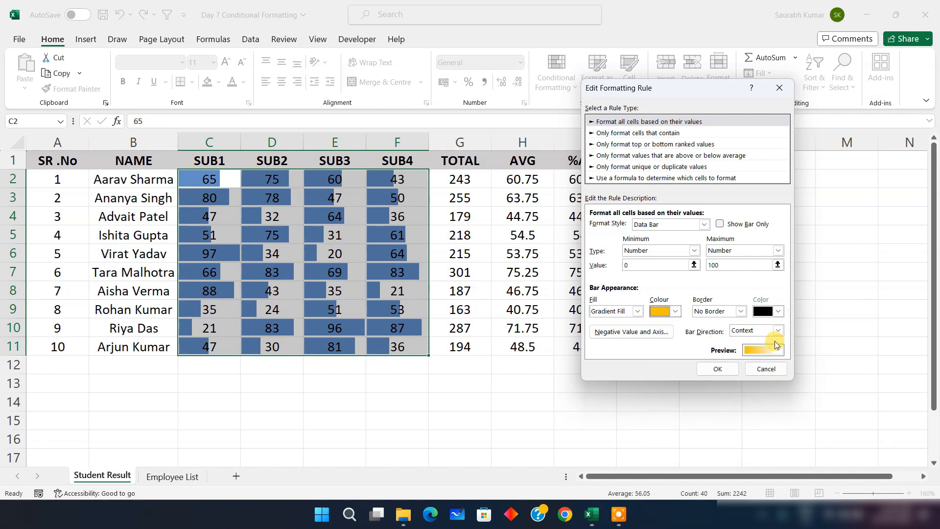
left_click(735, 369)
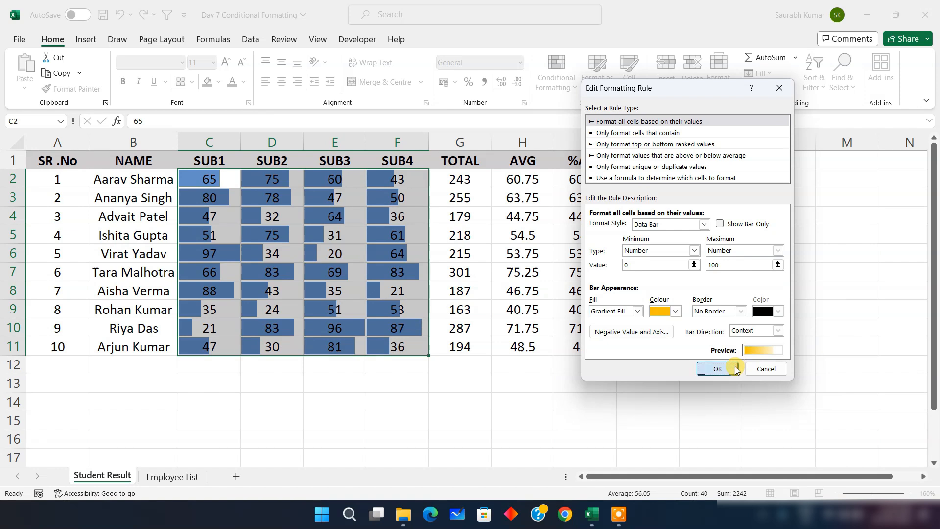
left_click(755, 309)
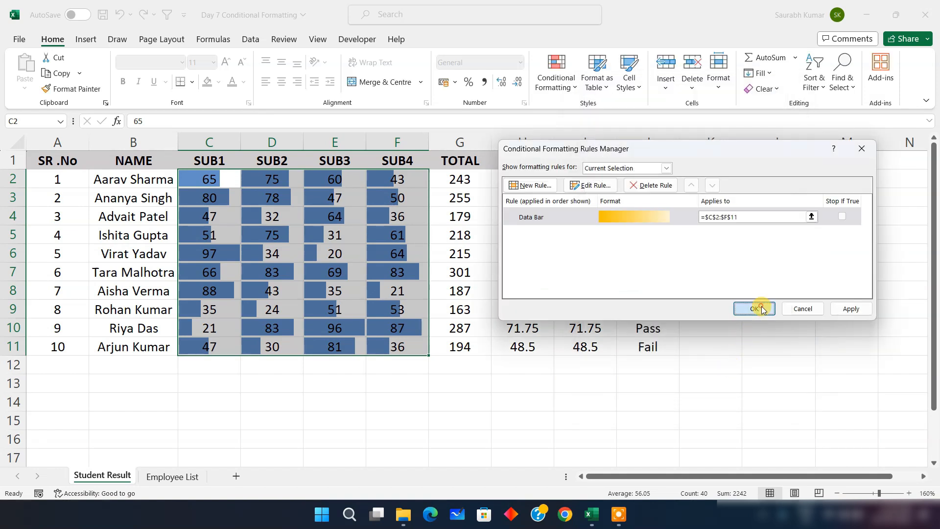
left_click(494, 395)
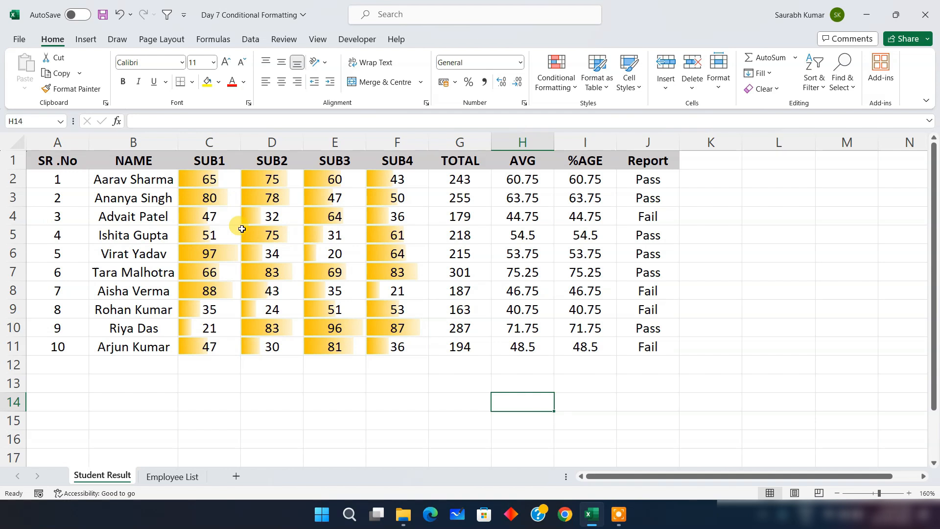
left_click_drag(210, 179, 399, 348)
left_click(557, 81)
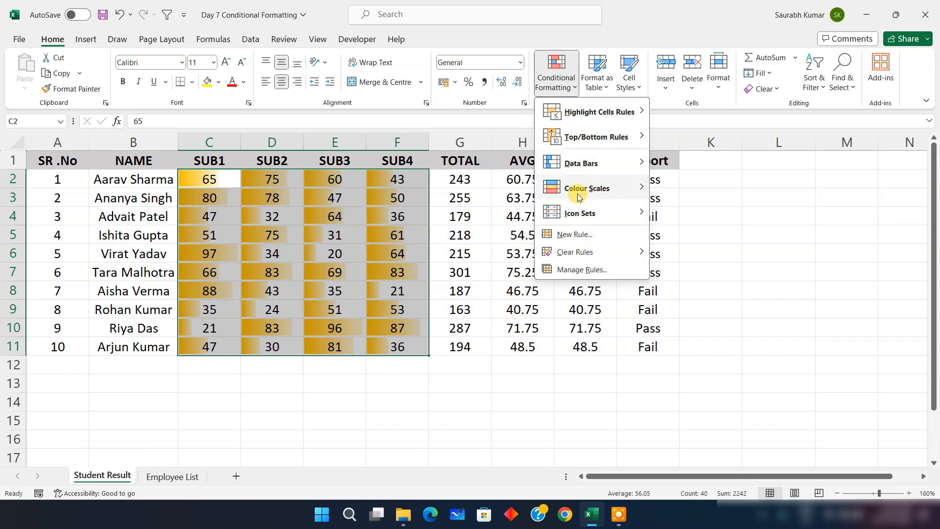
left_click(571, 359)
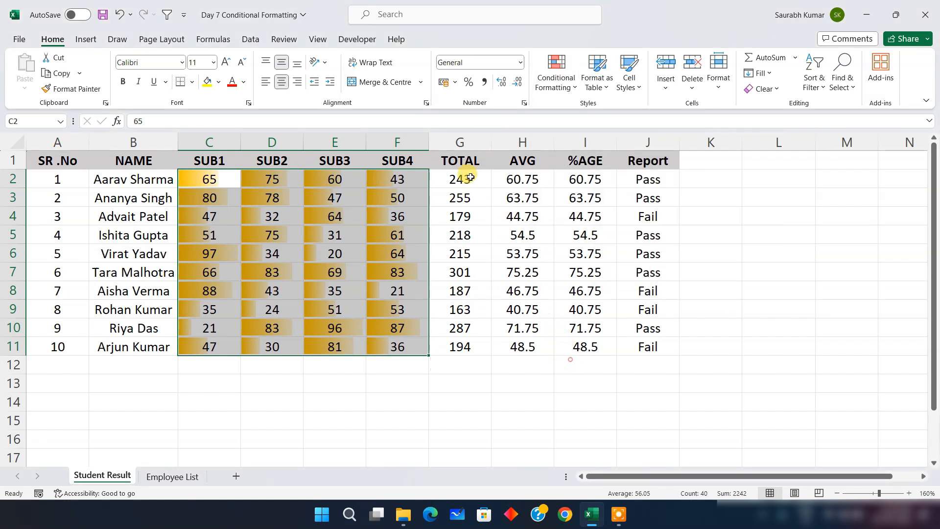
- Apply the Green-Yellow-Red colour scale to the TOTAL, AVG and %AGE values in G2:I11
left_click_drag(468, 183, 593, 338)
left_click(559, 85)
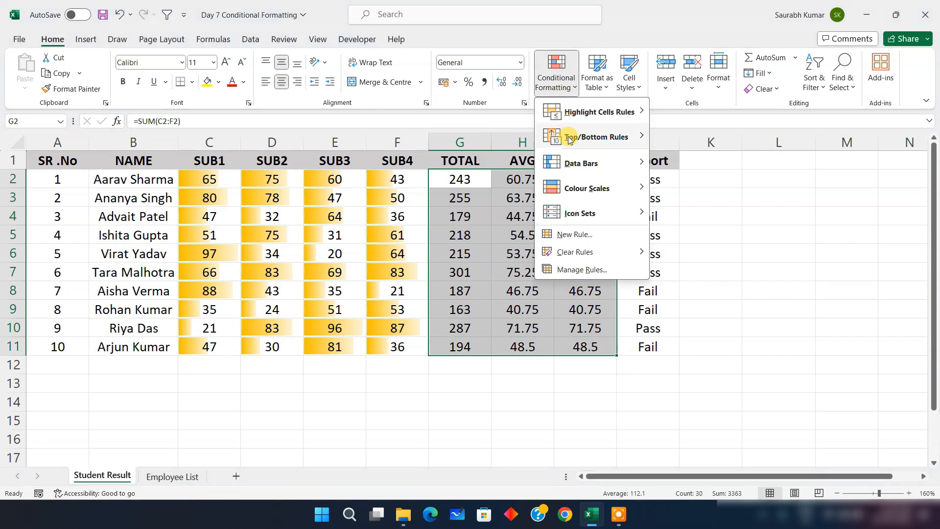
mouse_move(580, 186)
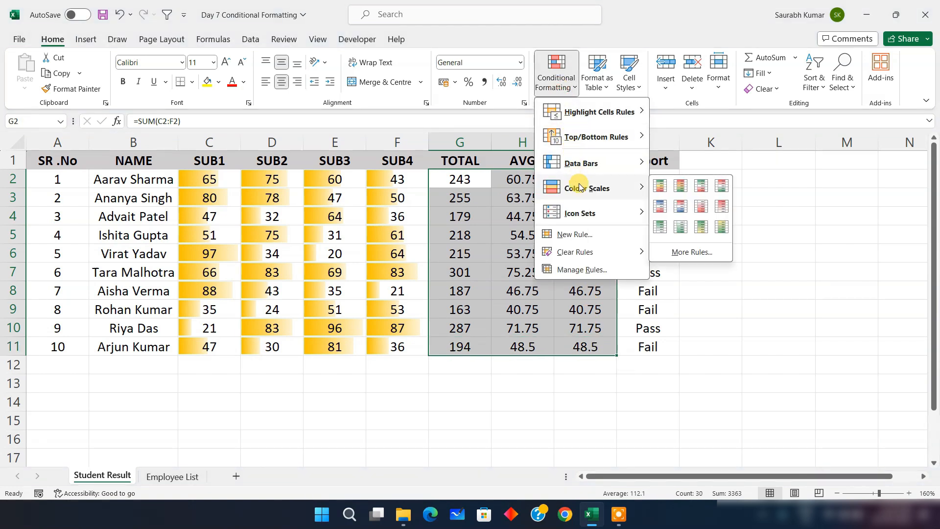
left_click(664, 189)
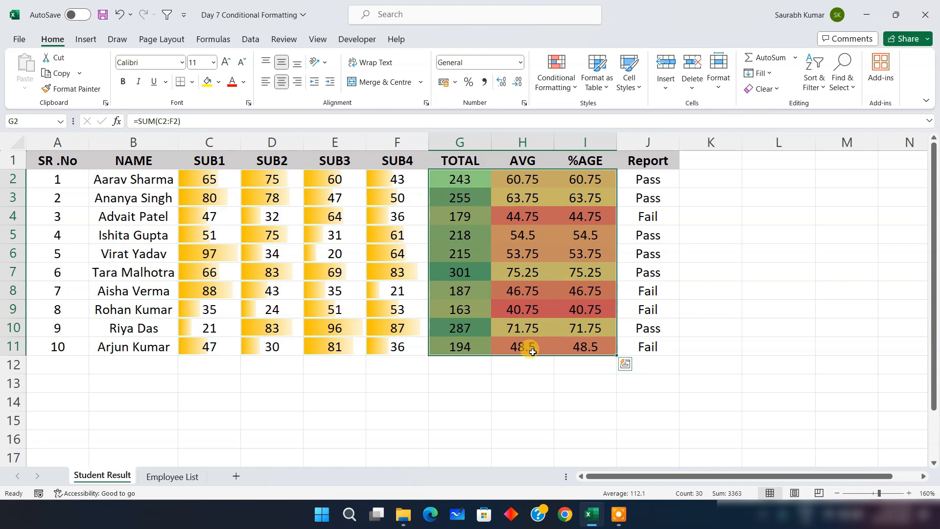
left_click(525, 369)
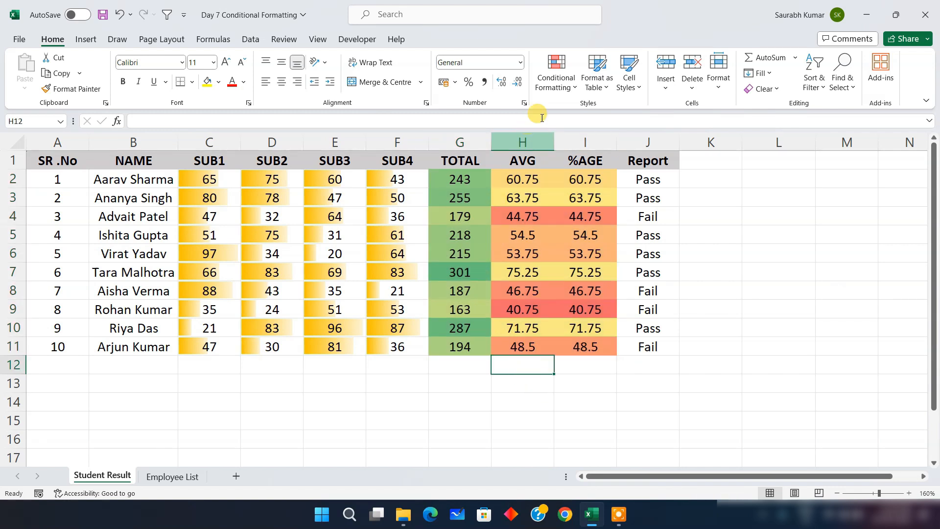
- Examine the minimum, midpoint and maximum settings of the 3-Colour Scale rule on G2:I11
left_click(556, 76)
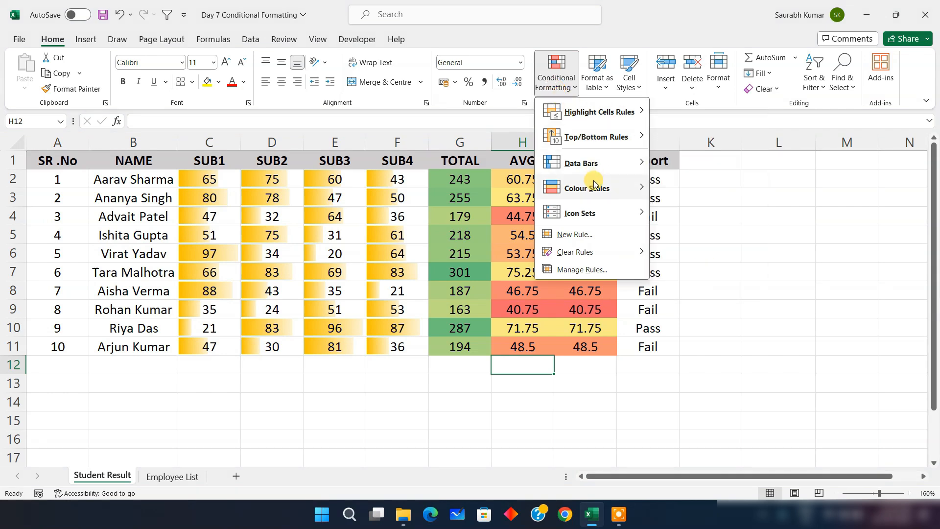
mouse_move(592, 188)
left_click(460, 178)
left_click_drag(456, 177, 589, 350)
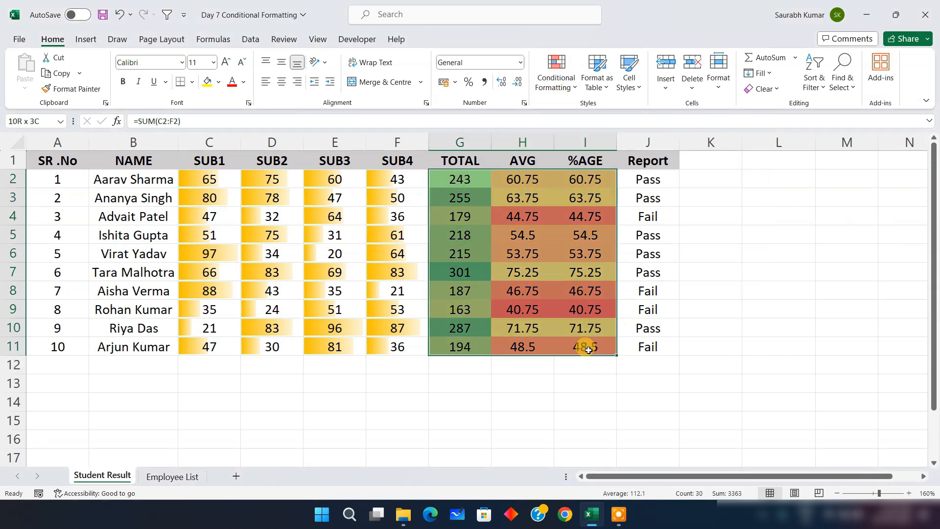
left_click(564, 84)
left_click(571, 270)
left_click(568, 217)
left_click(586, 186)
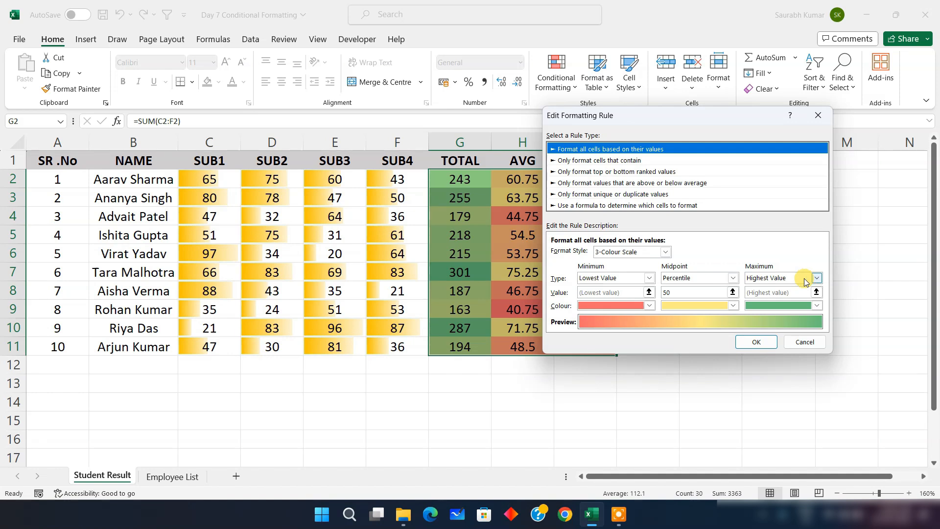
left_click(757, 342)
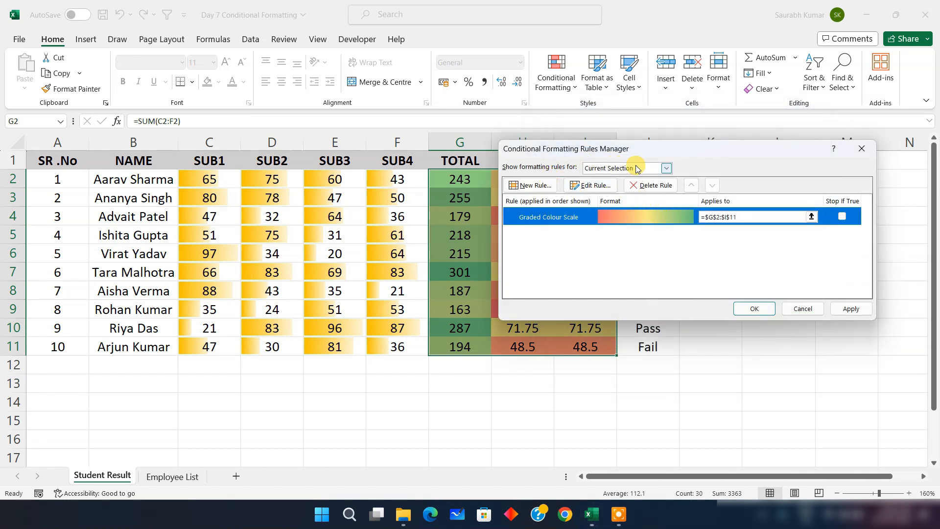
left_click(874, 154)
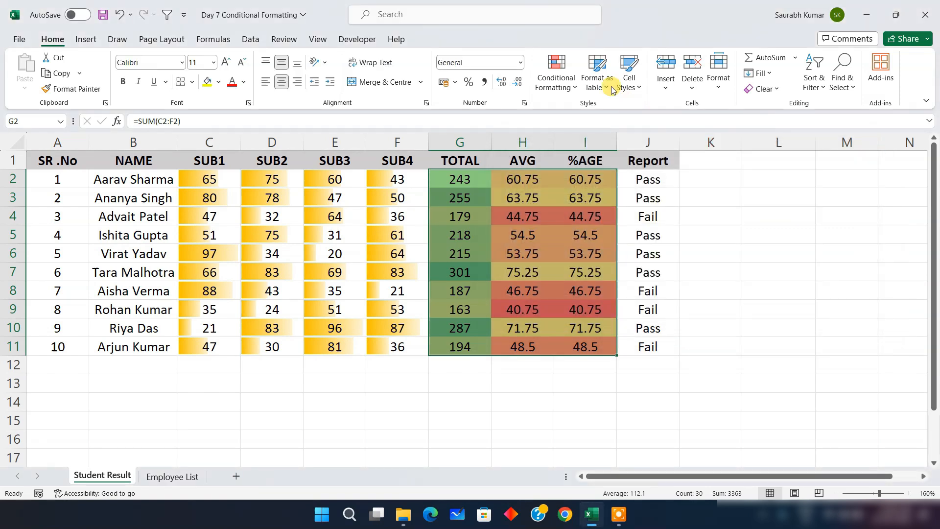
left_click(556, 78)
mouse_move(620, 133)
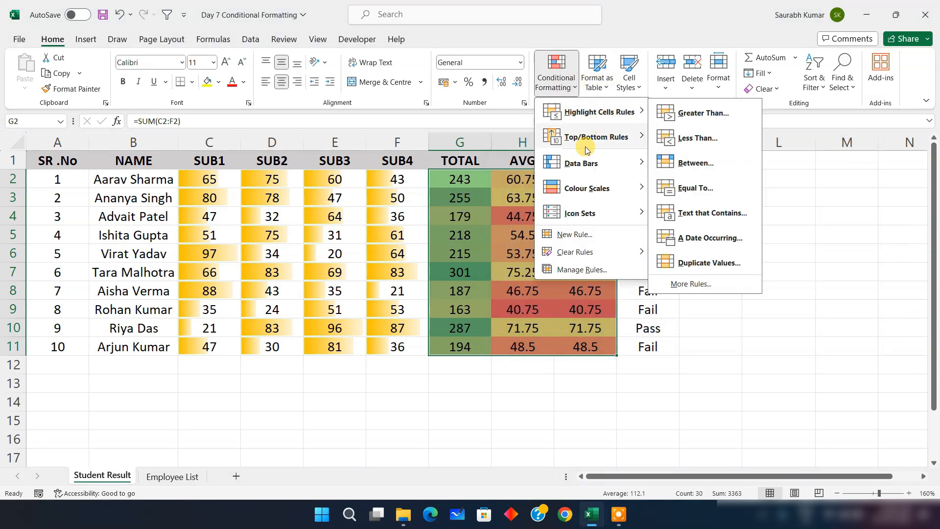
mouse_move(613, 191)
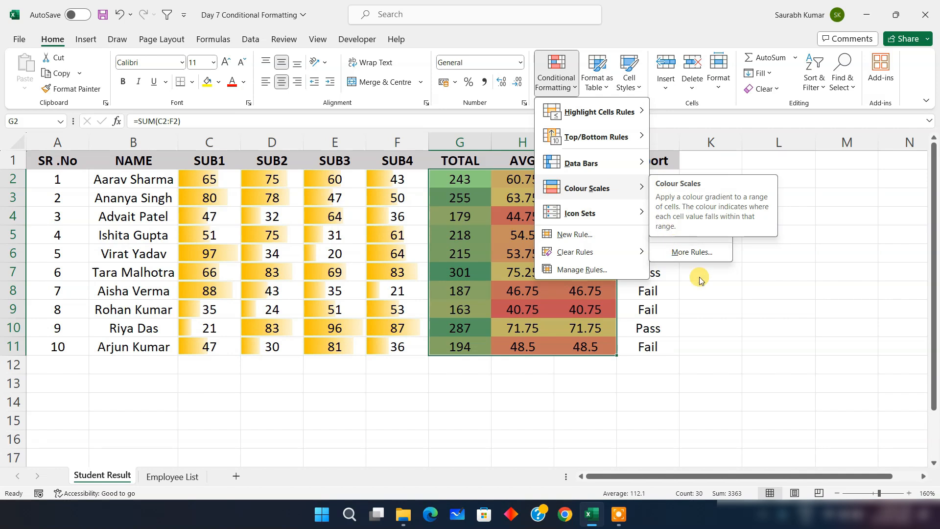
left_click(709, 315)
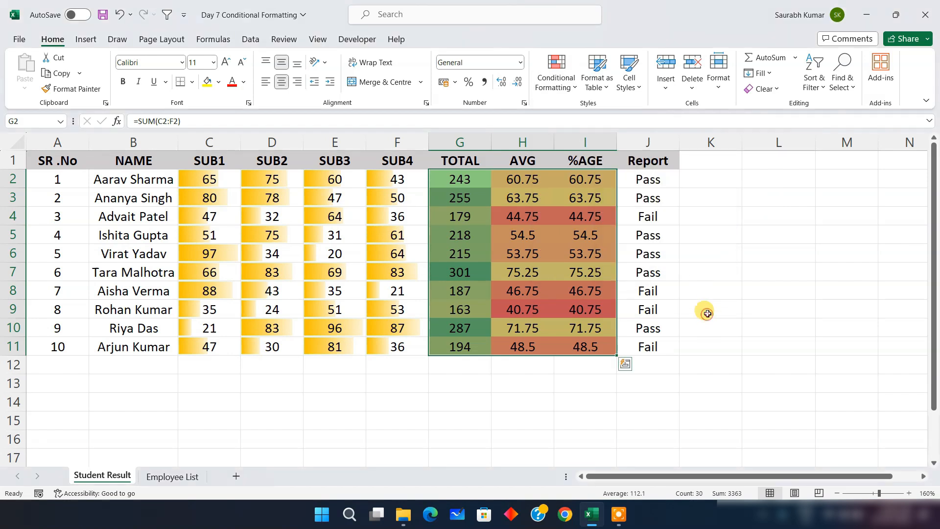
left_click(553, 88)
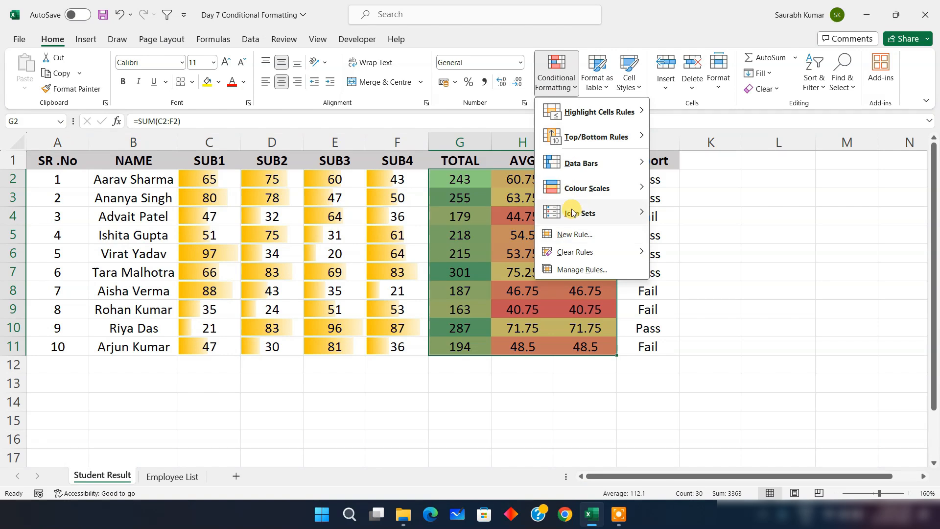
mouse_move(572, 212)
left_click(857, 199)
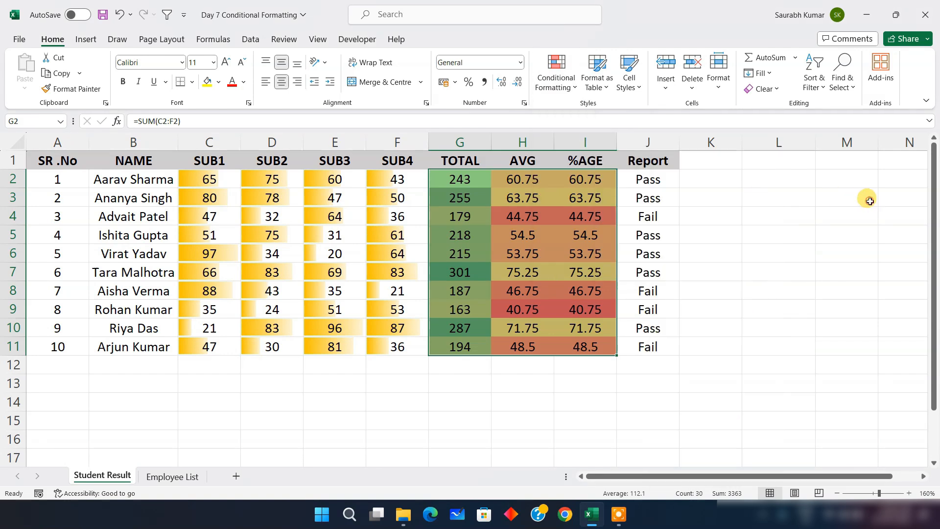
- Apply the circled tick, exclamation mark and cross indicator icon set to the TOTAL values in G2:G11
left_click(460, 183)
left_click_drag(459, 179, 459, 347)
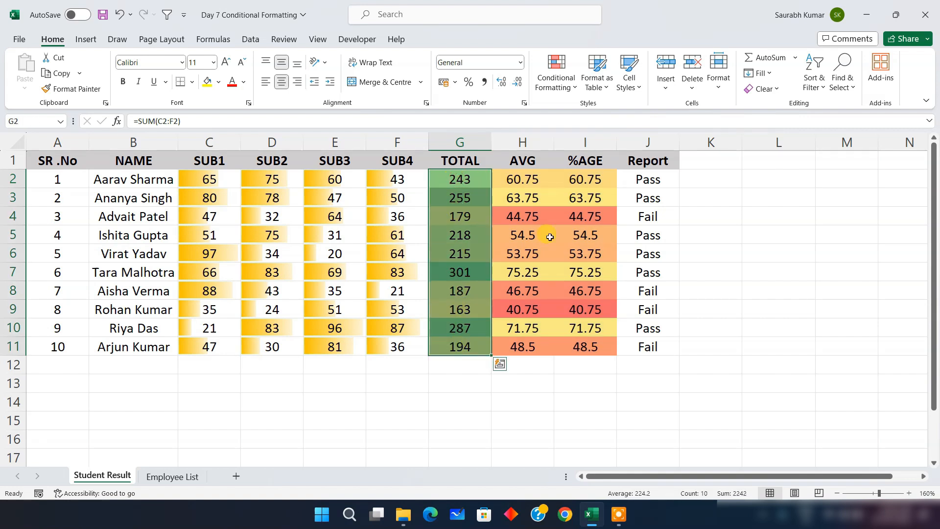
left_click(570, 89)
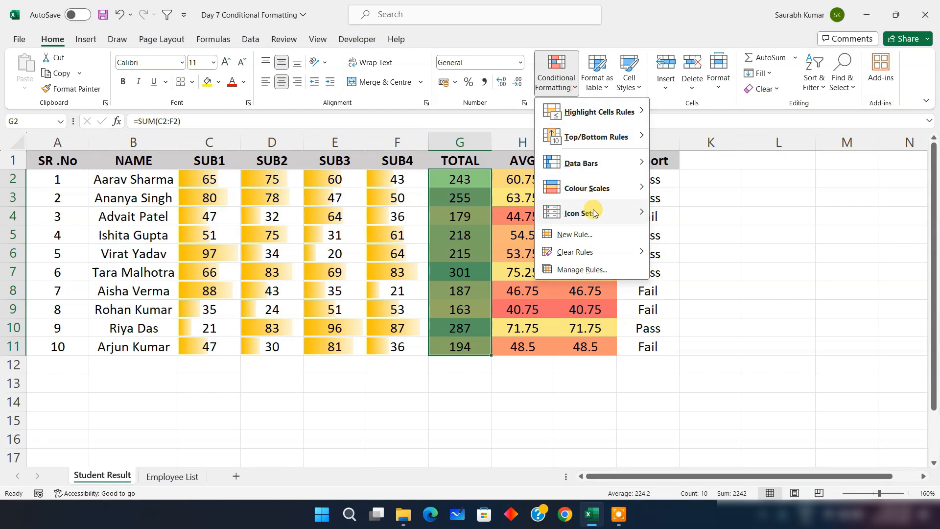
mouse_move(593, 212)
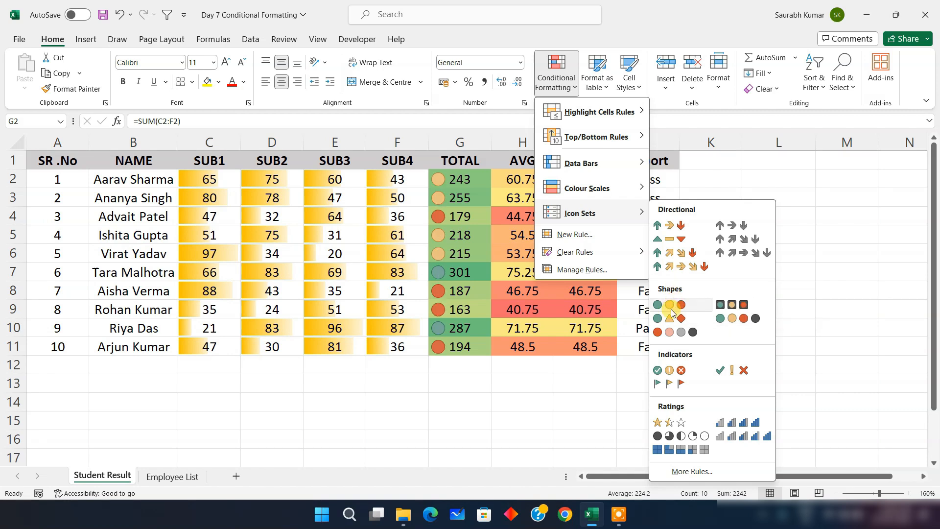
left_click(669, 370)
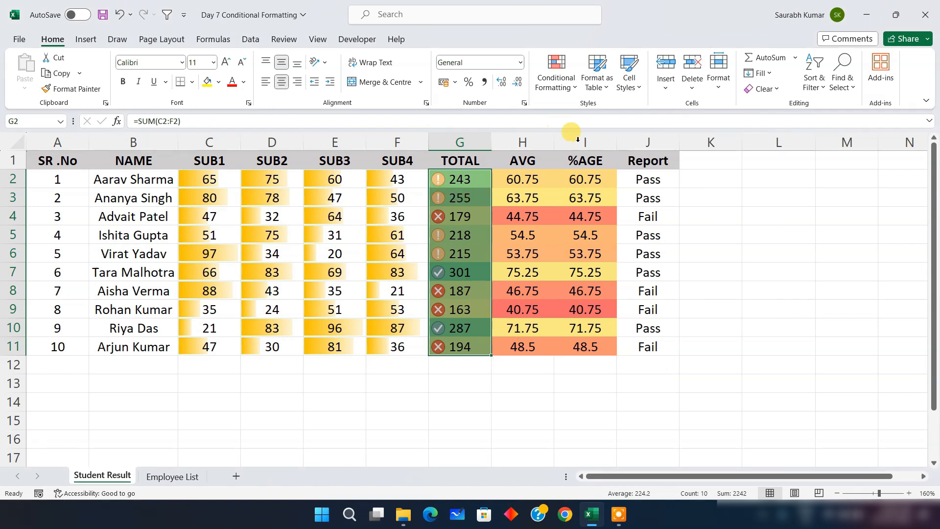
left_click(561, 307)
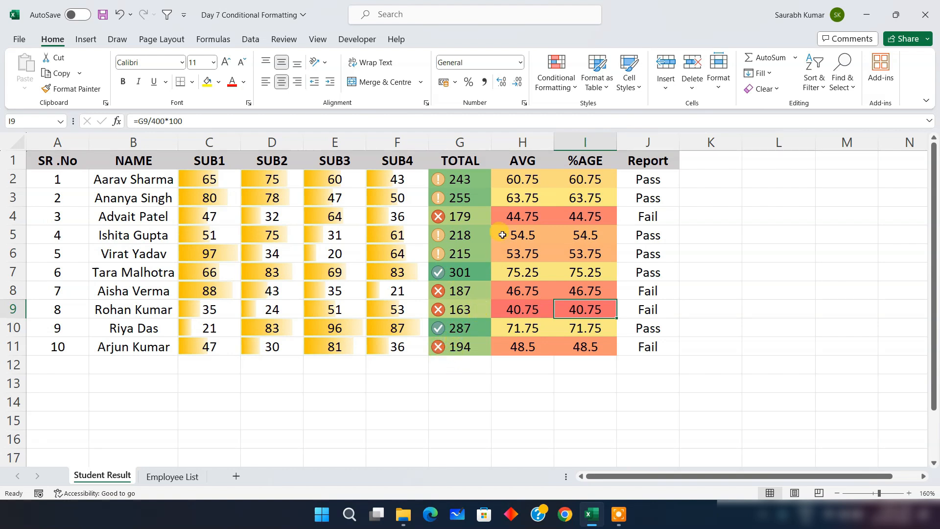
- Apply the three-star ratings icon set to the TOTAL values in G2:G11
left_click(560, 87)
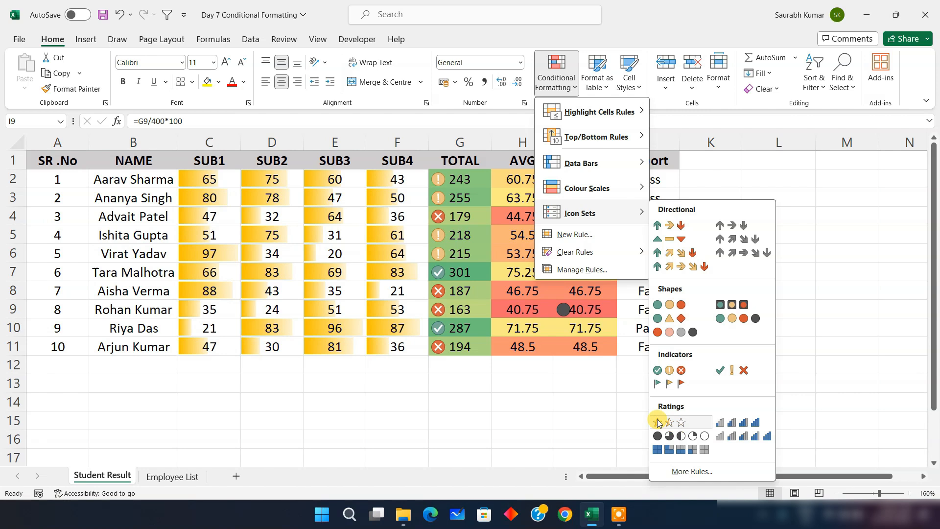
left_click(499, 361)
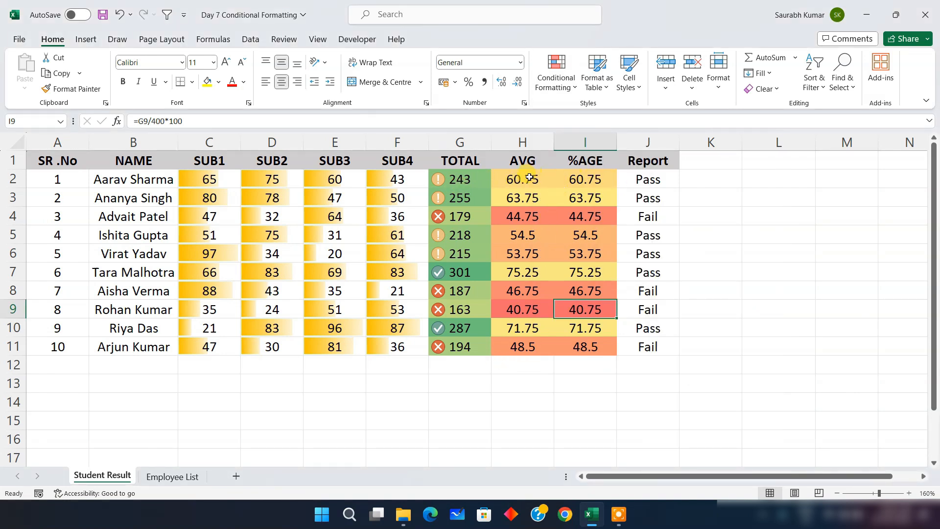
left_click_drag(459, 180, 457, 348)
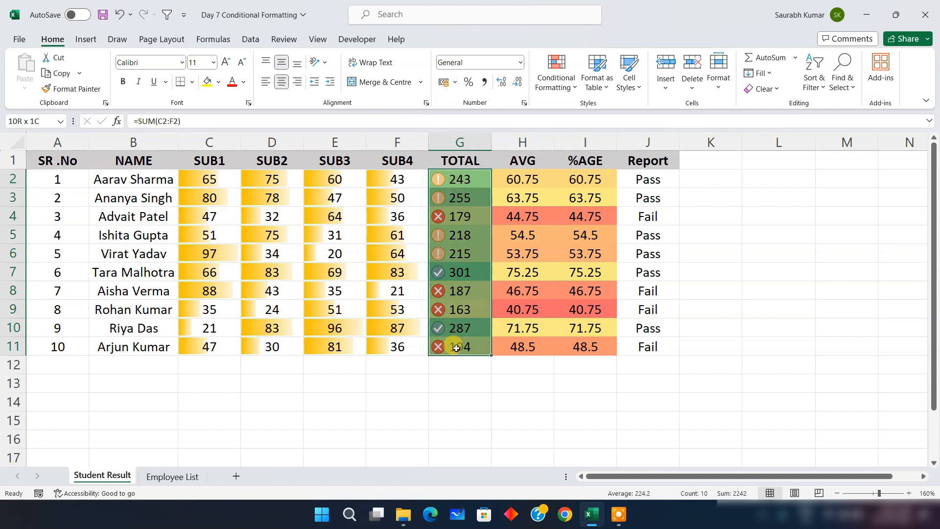
left_click(557, 82)
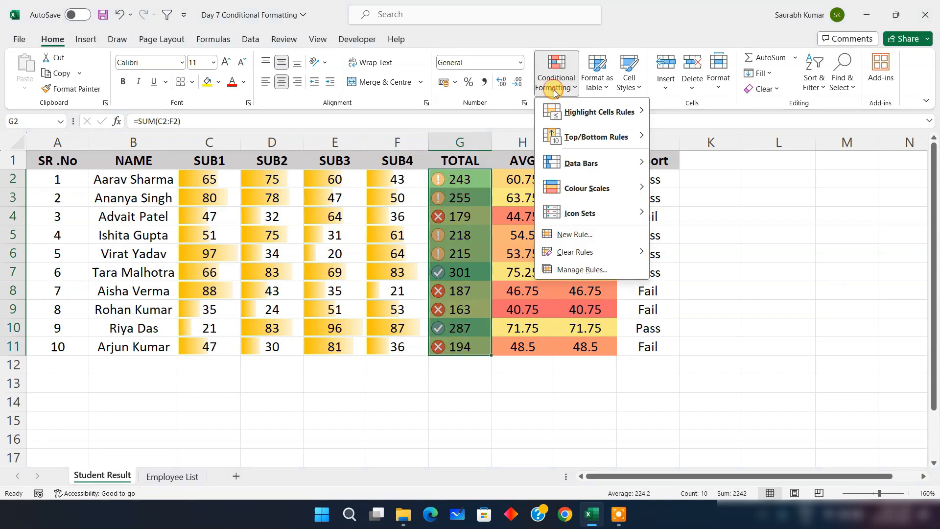
mouse_move(564, 219)
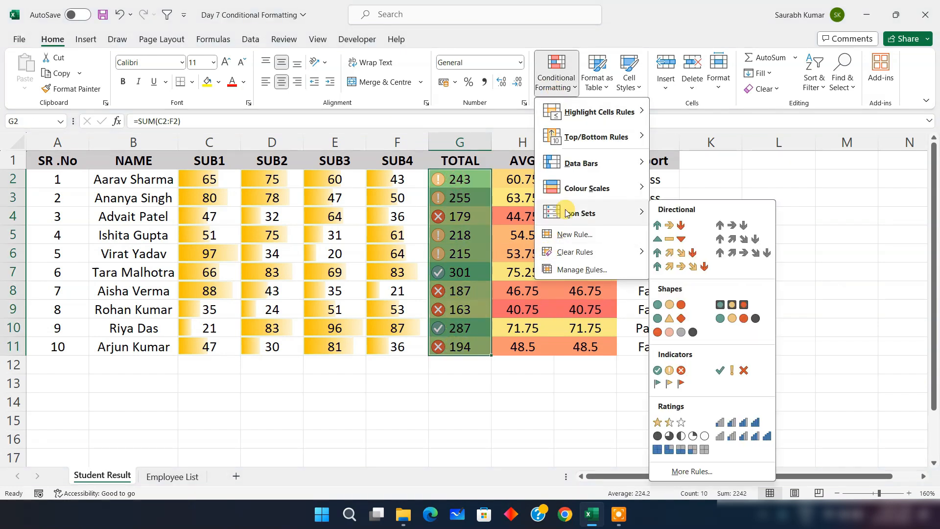
left_click(677, 423)
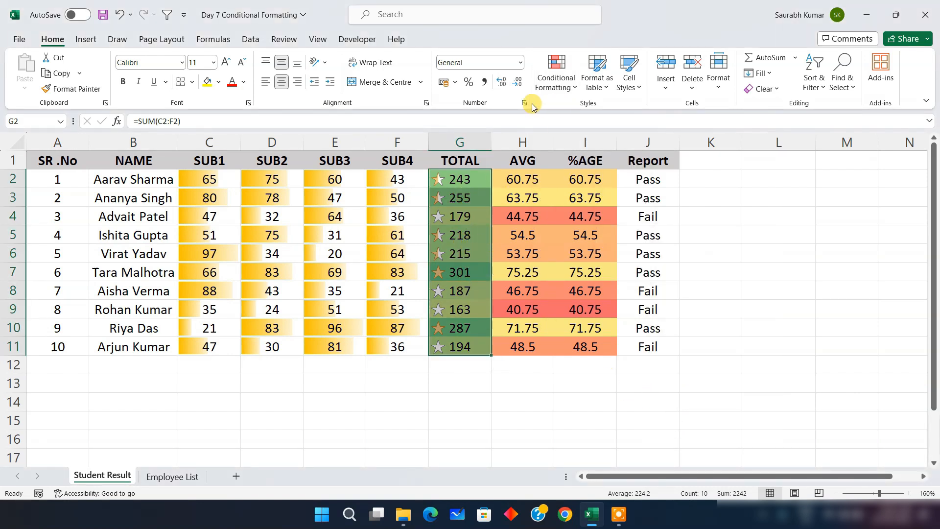
- Open the star icon set rule on G2:G11 for editing and set its thresholds to 150 and 80
left_click(554, 87)
left_click(573, 272)
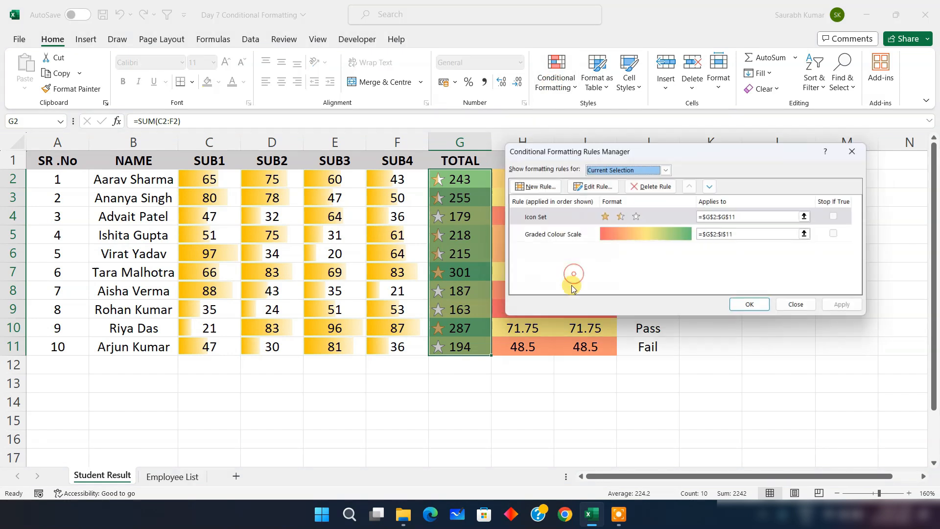
left_click(612, 218)
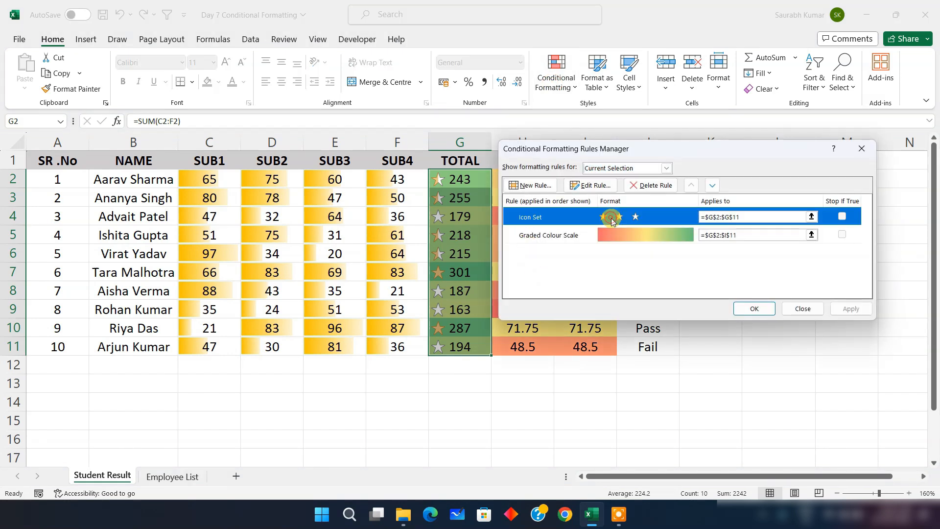
left_click(590, 187)
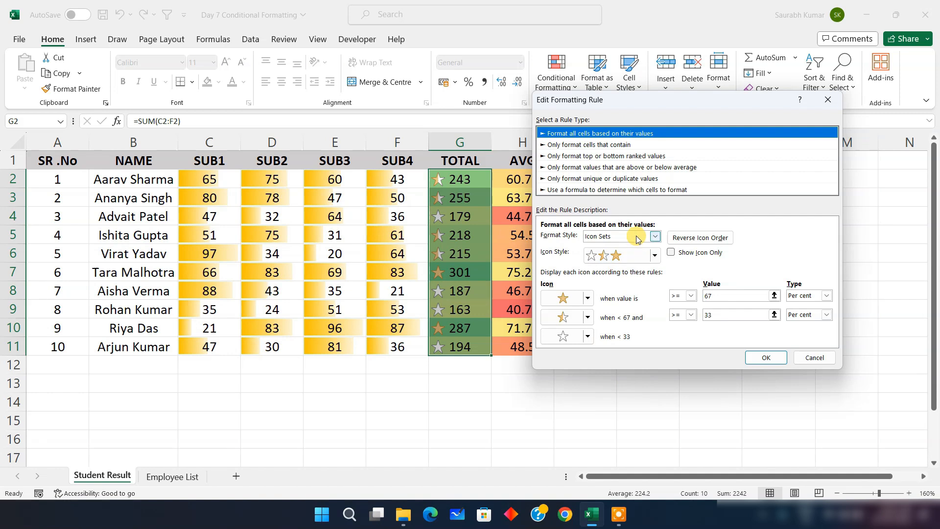
left_click_drag(652, 98, 706, 92)
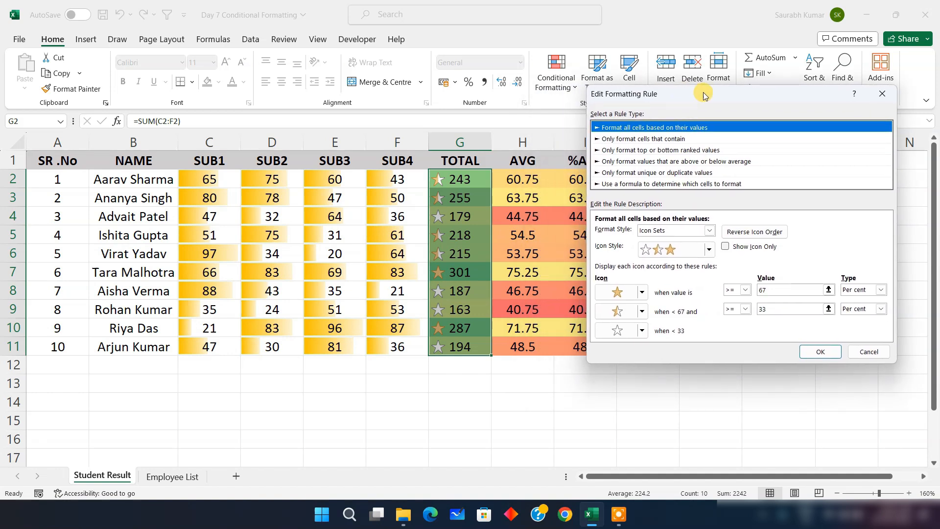
double_click(779, 291)
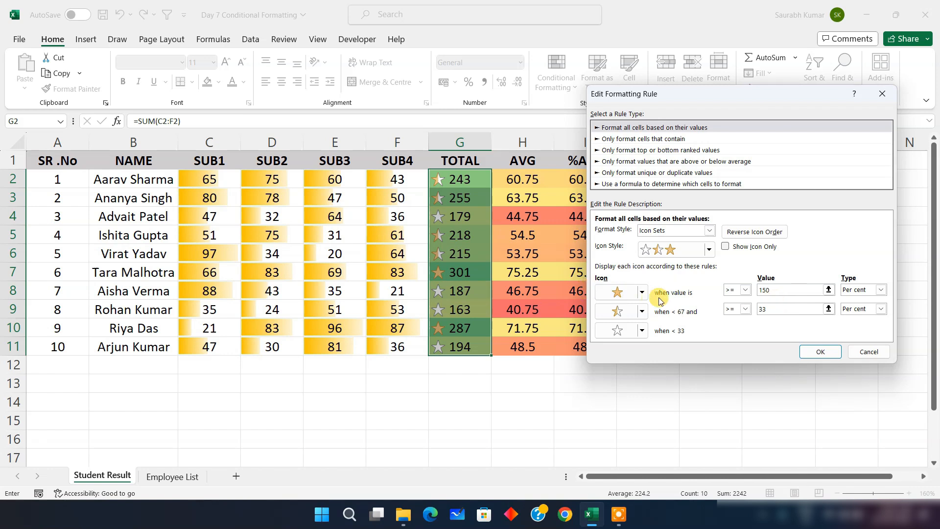
left_click(782, 312)
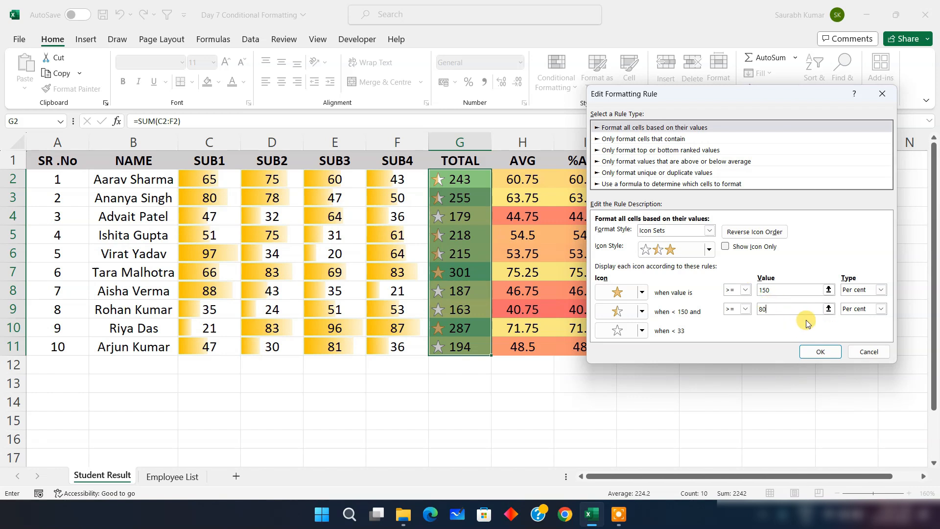
- Switch both star thresholds to the Number type, re-enter 150 and 80, and apply the edited rule to the TOTAL values
left_click(882, 290)
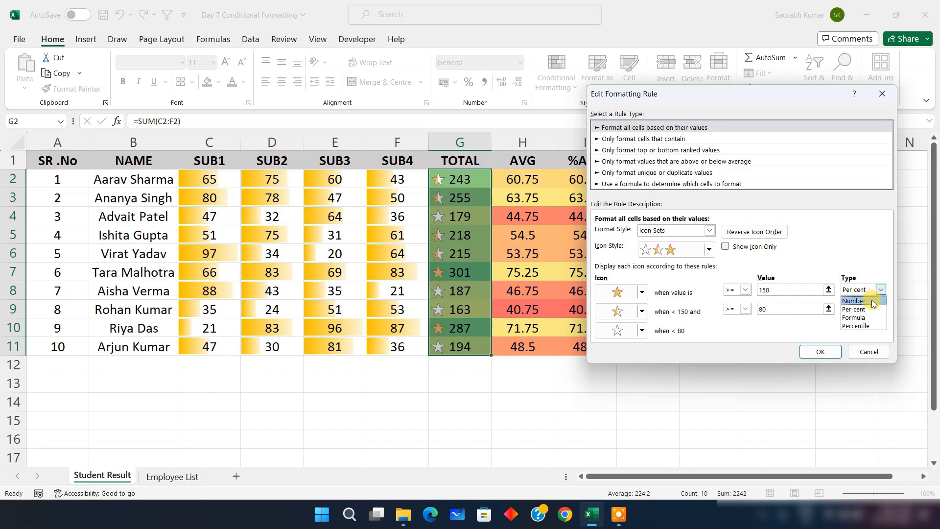
left_click(874, 301)
left_click(887, 309)
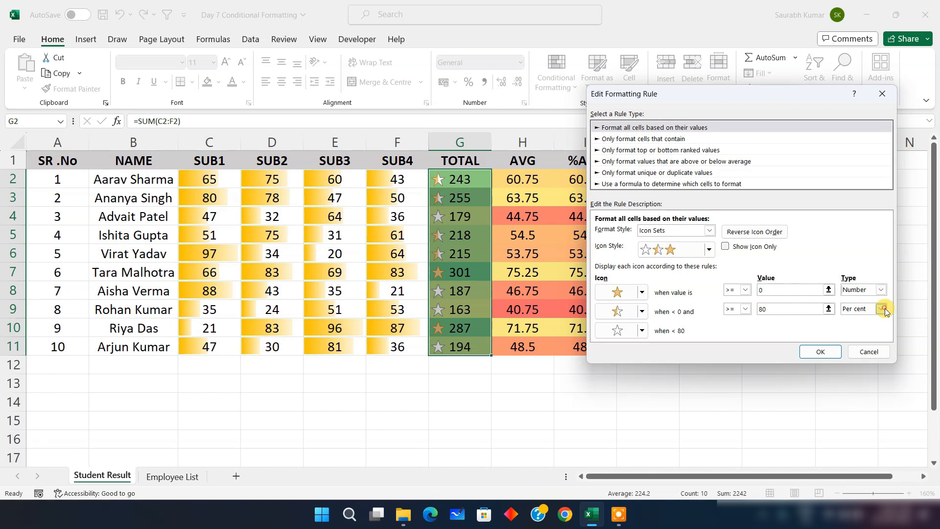
left_click(874, 321)
left_click(794, 291)
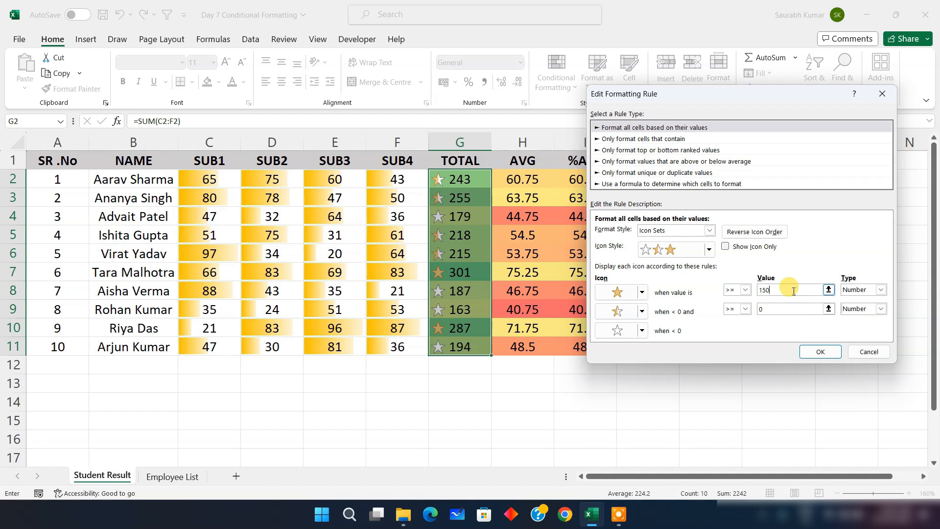
left_click(803, 310)
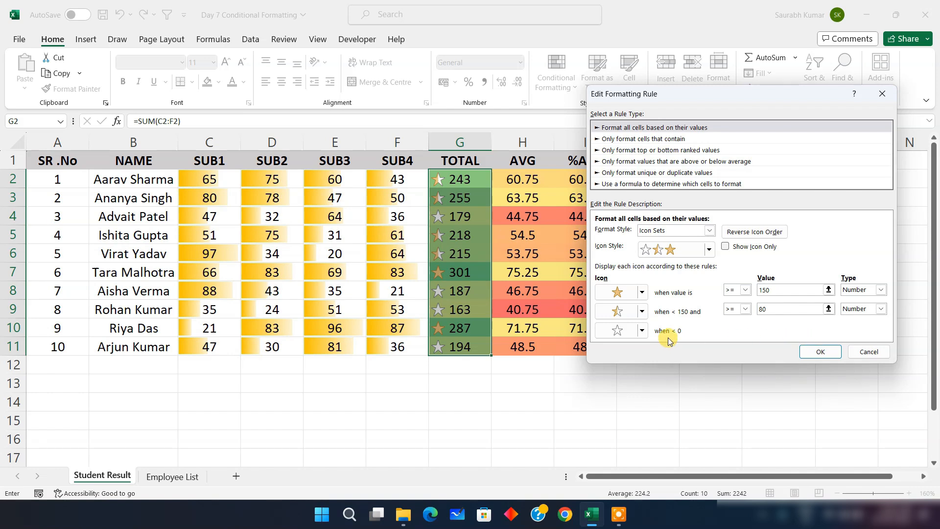
left_click(814, 352)
left_click(757, 308)
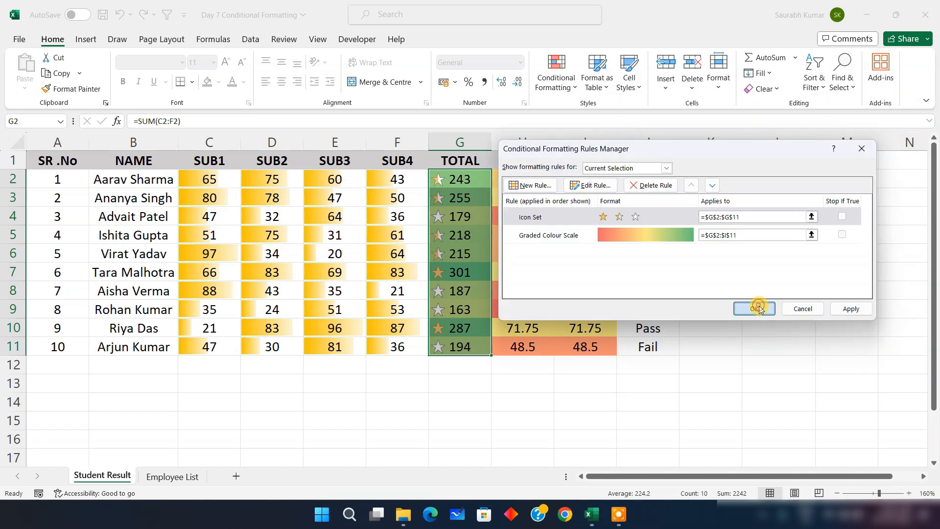
left_click(705, 328)
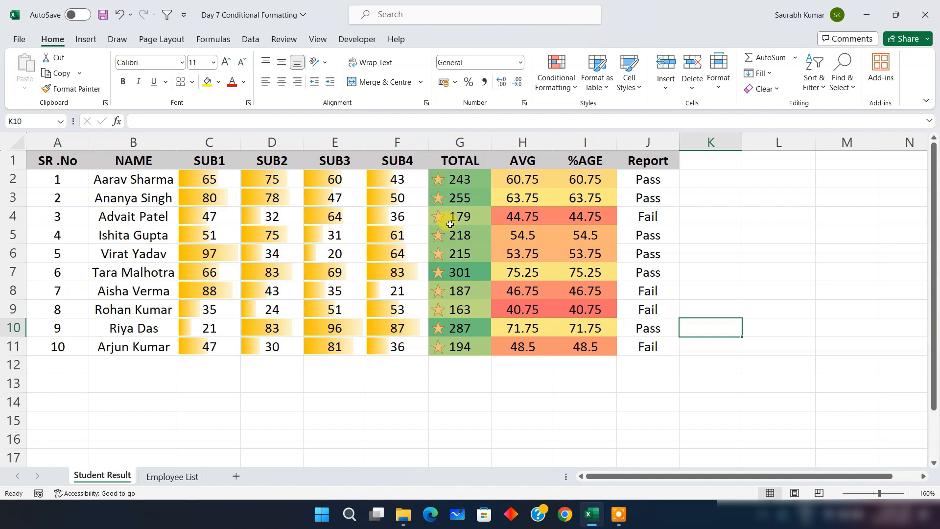
- Overwrite the total in G11 with 45 and the total in G8 with 80 to test the star thresholds
left_click(469, 347)
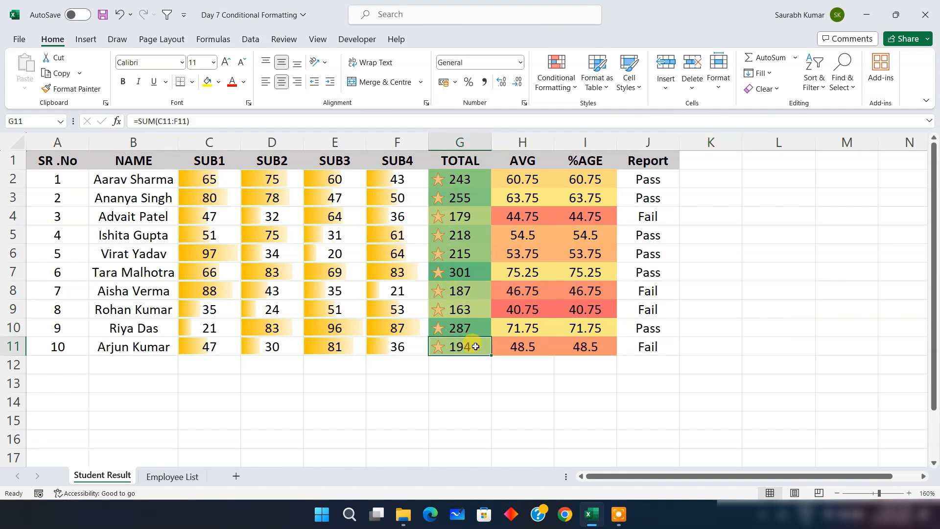
type("1")
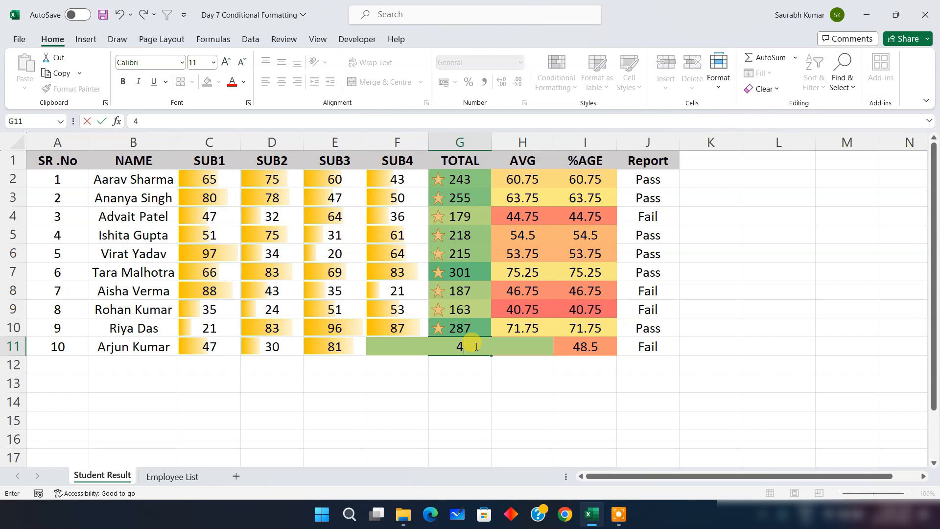
type("5")
key("Return")
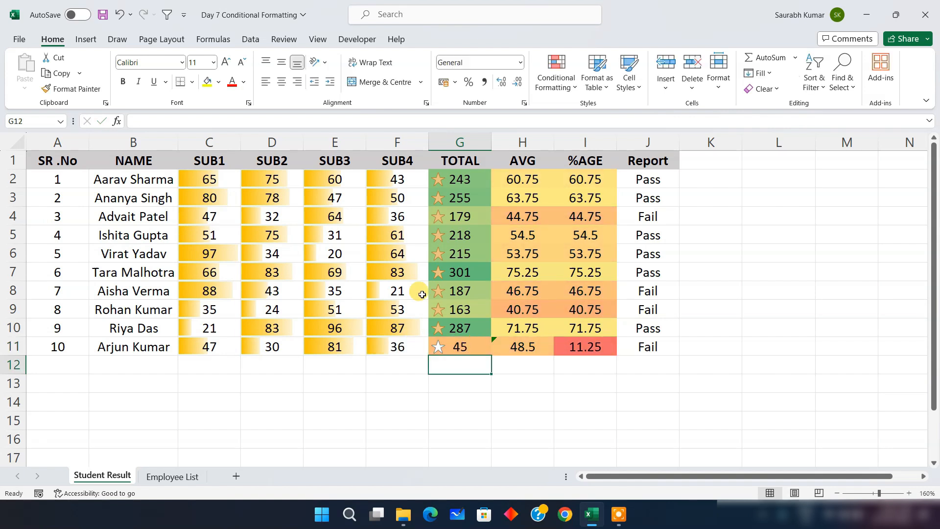
left_click(456, 291)
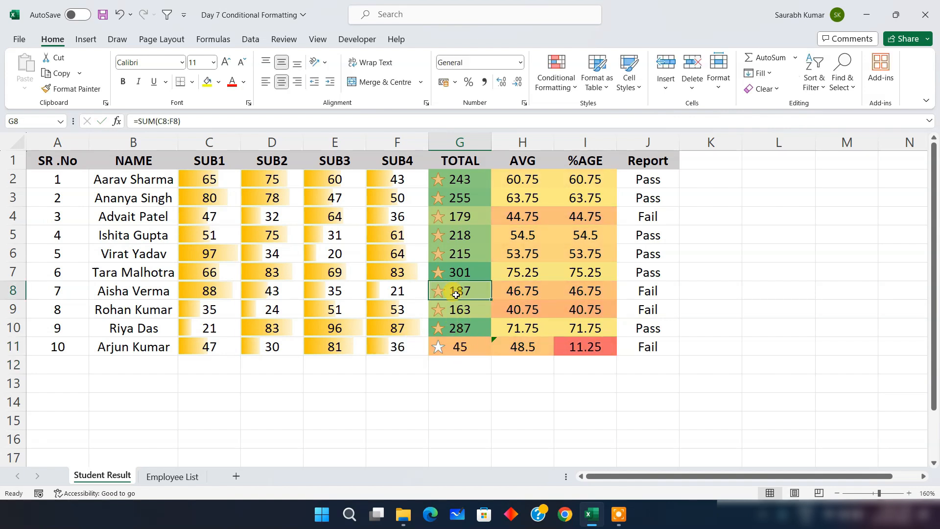
type("8")
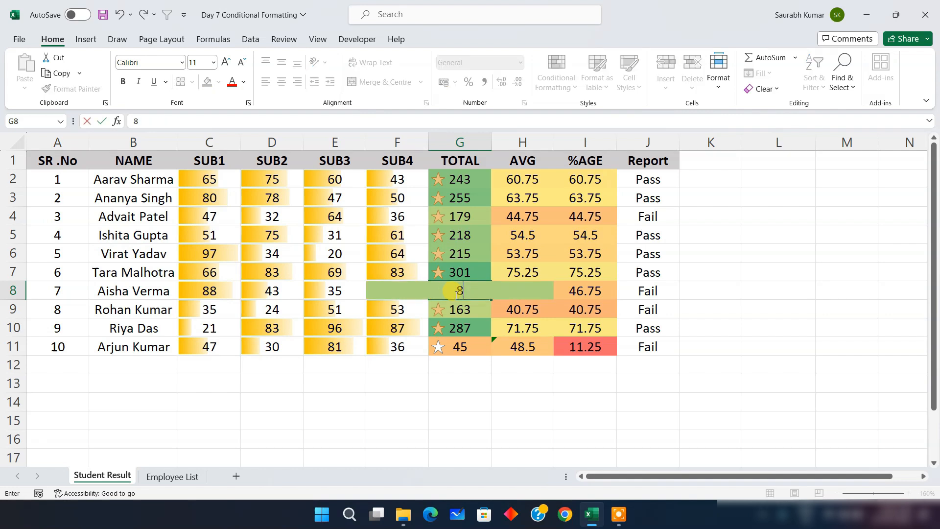
type("0")
key("Return")
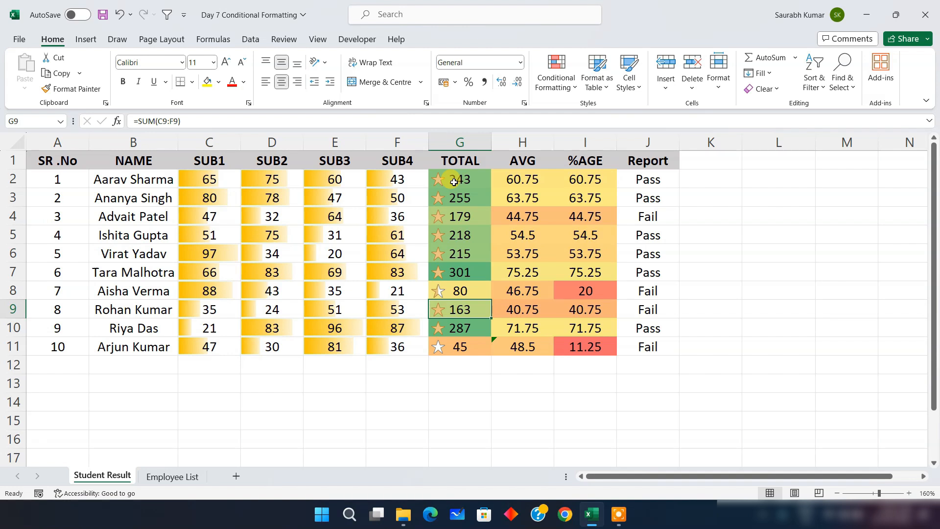
left_click(561, 83)
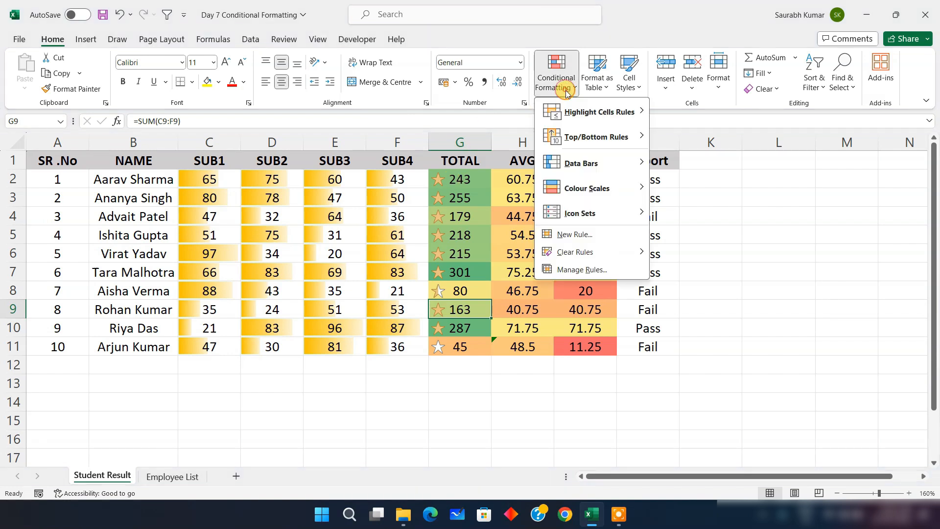
mouse_move(577, 213)
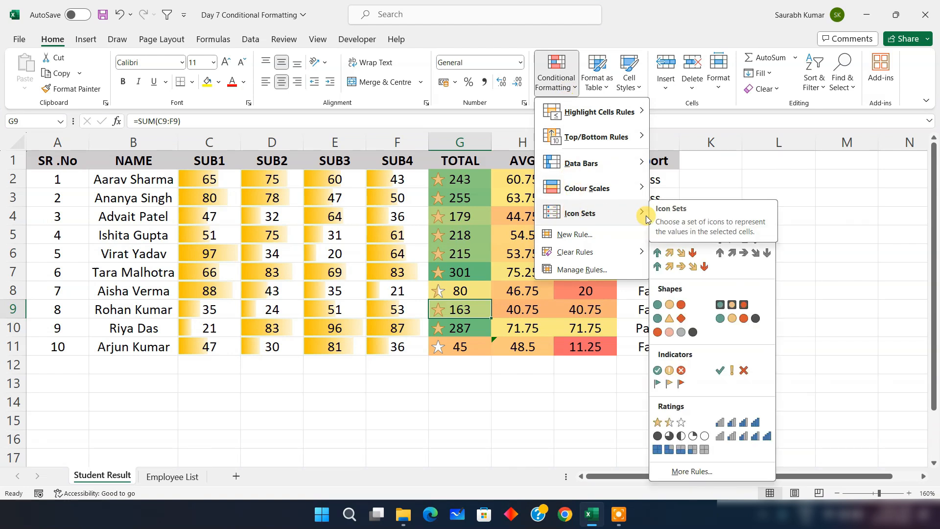
left_click(515, 412)
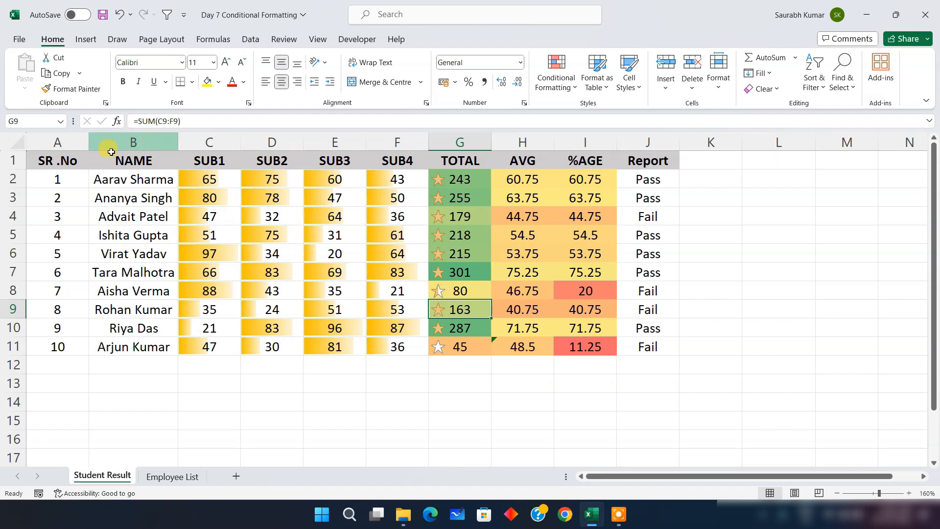
- Clear all conditional formatting rules from the entire Student Result sheet
left_click_drag(55, 166, 661, 348)
left_click(558, 81)
mouse_move(569, 251)
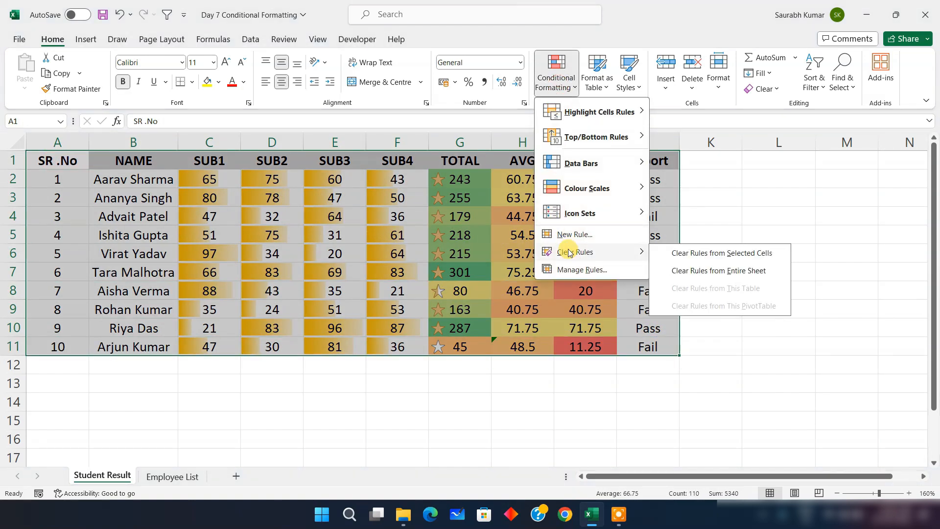
left_click(705, 271)
left_click(809, 310)
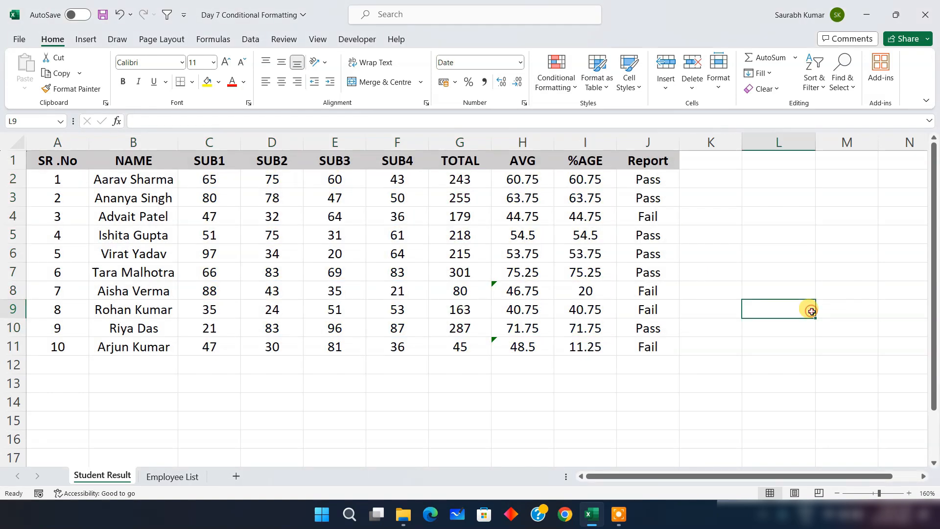
left_click(513, 296)
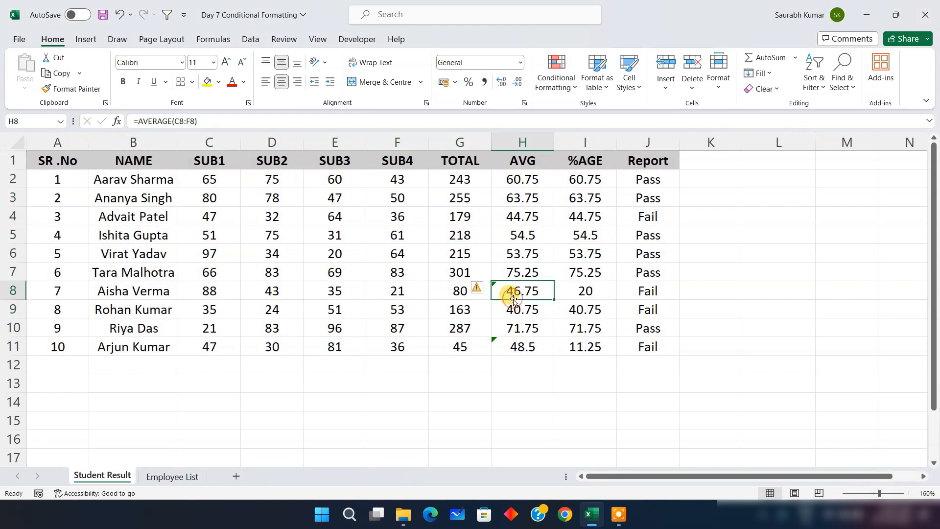
- Refill the AVG formula from H7 down through H11
left_click(525, 277)
left_click_drag(553, 281, 550, 350)
left_click(715, 325)
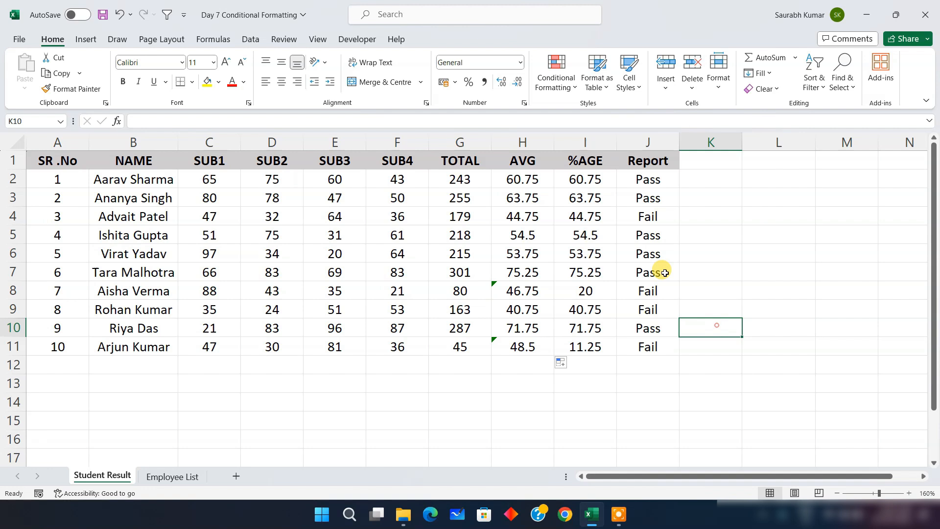
left_click(563, 390)
left_click(502, 286)
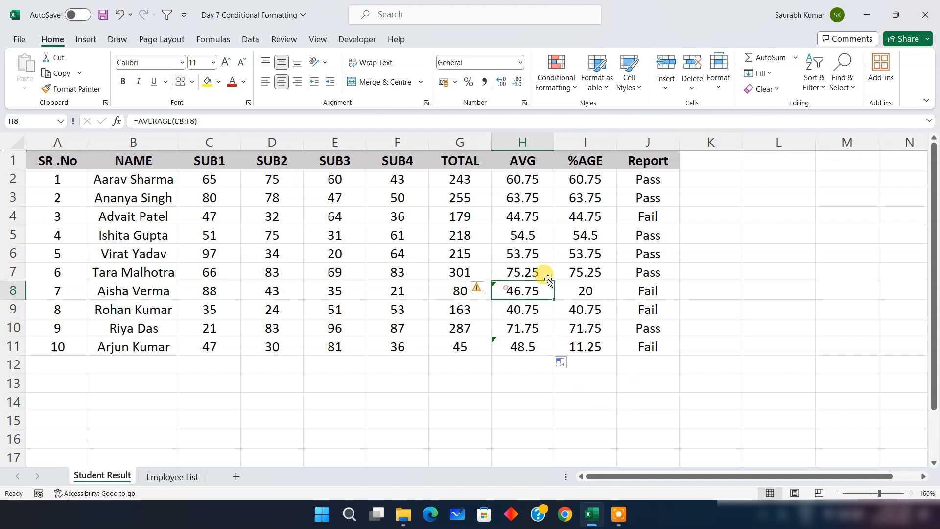
- Re-confirm the AVERAGE formula in H8 and ignore the error flagged on that cell
double_click(515, 286)
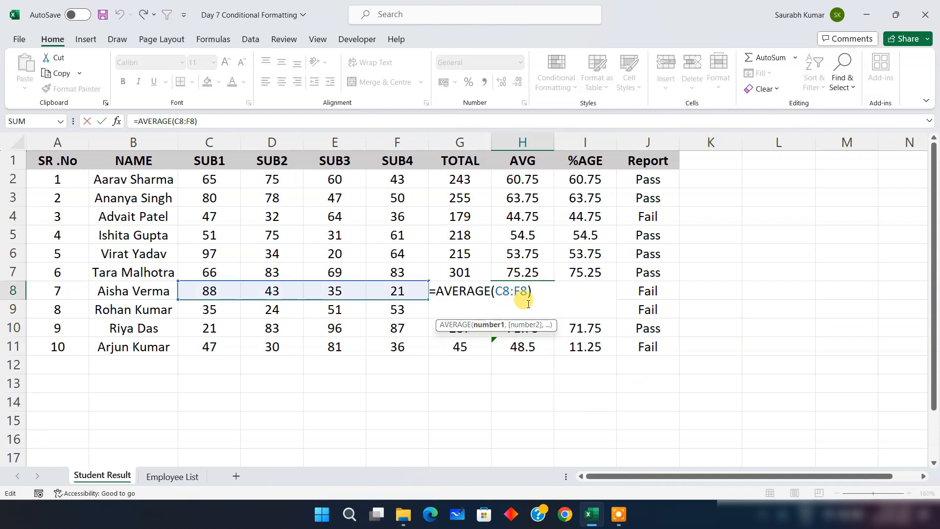
key("Return")
left_click(494, 285)
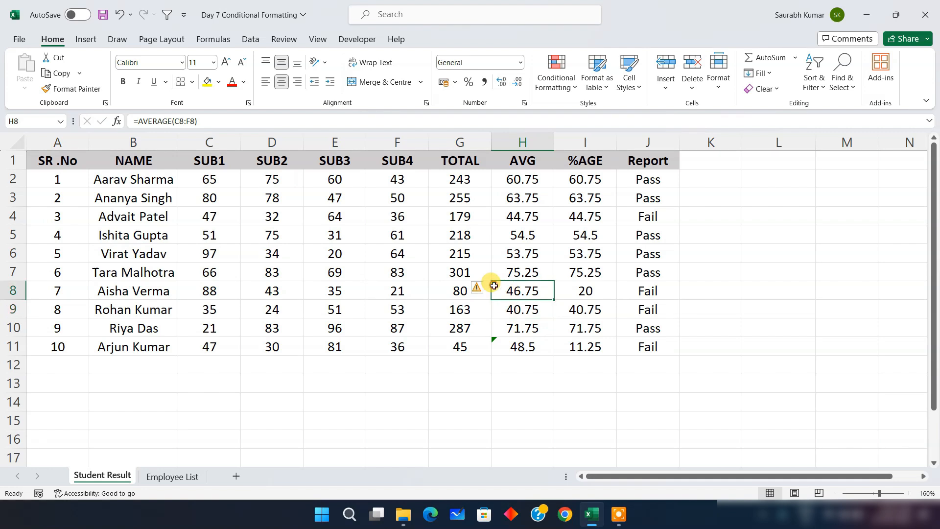
left_click(480, 291)
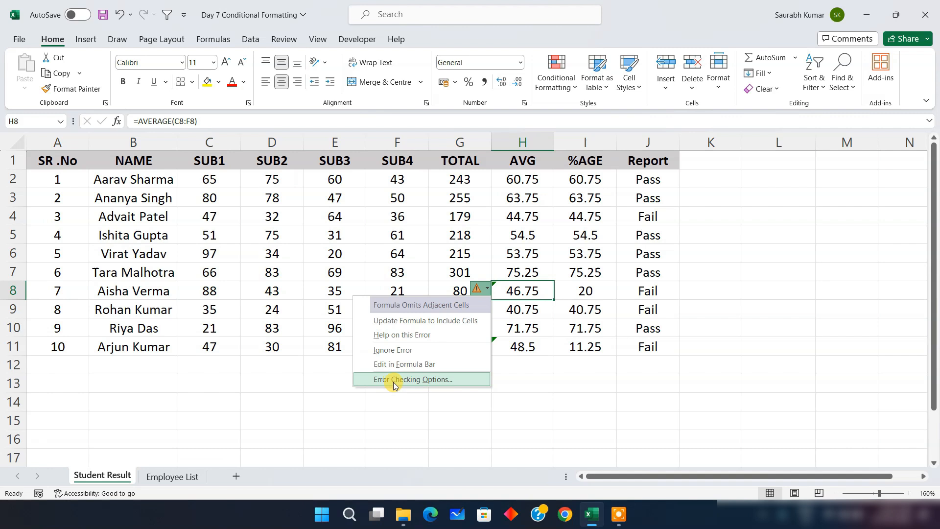
left_click(393, 350)
- Restore the overwritten TOTAL values by filling the formula from G5 down through G11
left_click(495, 345)
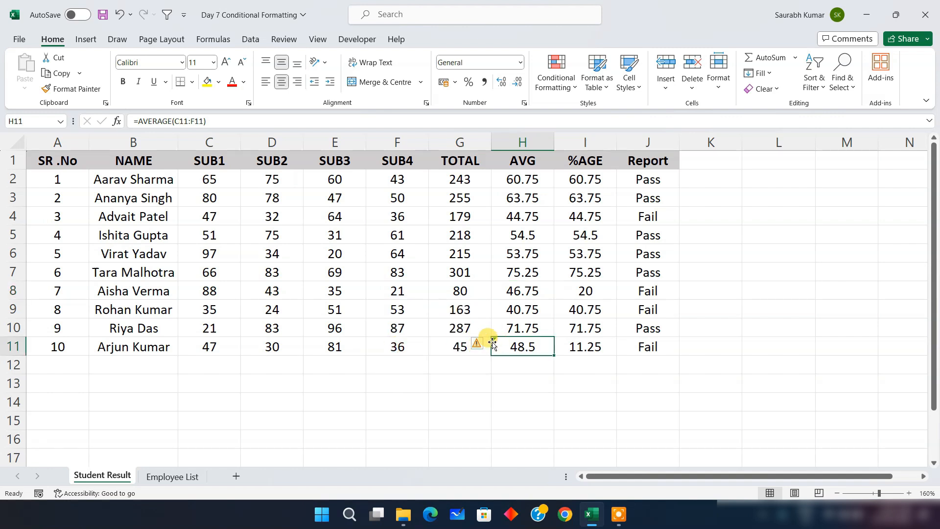
left_click(485, 345)
left_click(502, 342)
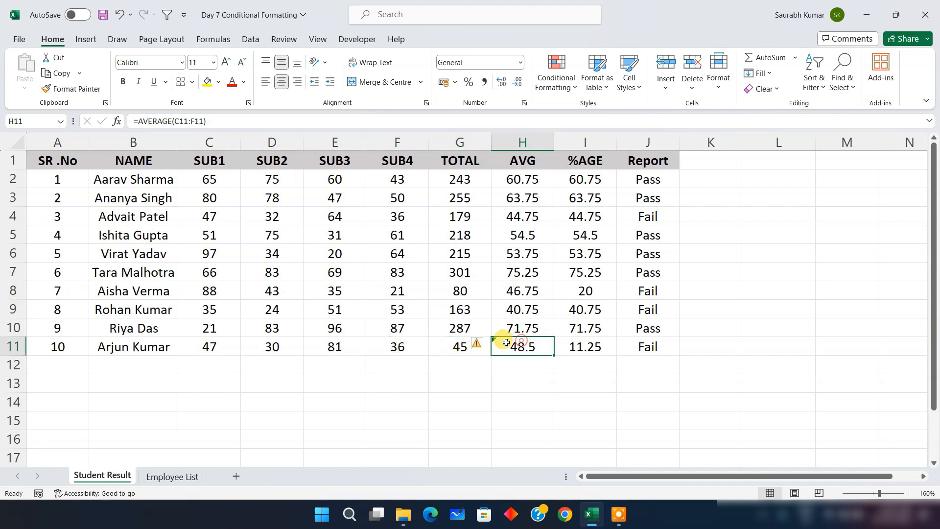
left_click(457, 347)
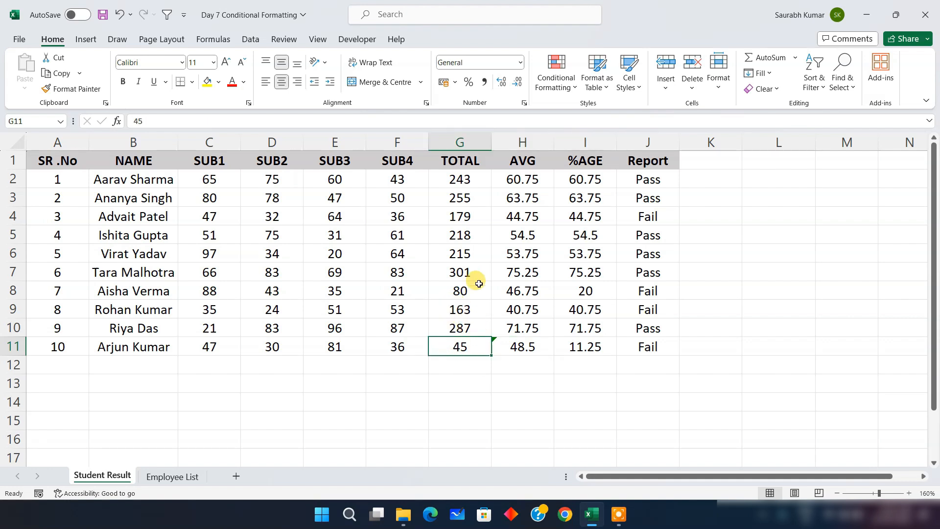
left_click(462, 229)
left_click_drag(492, 242, 478, 356)
left_click(763, 293)
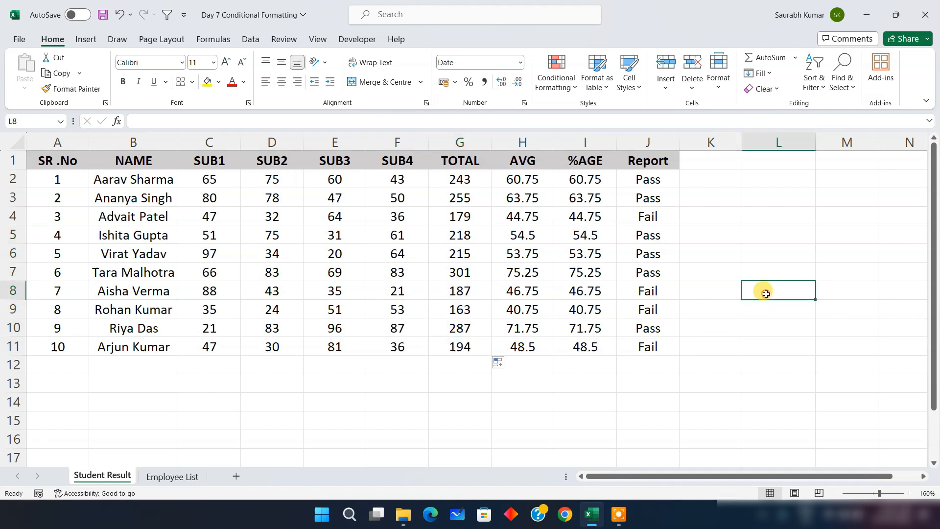
left_click(716, 236)
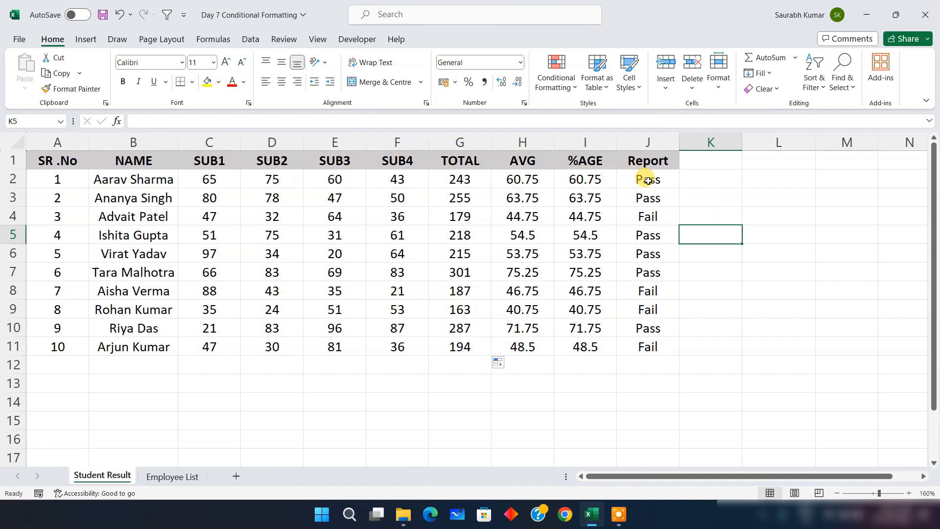
- Highlight Report cells J2:J11 equal to "Fail" with Light Red Fill with Dark Red Text
left_click_drag(627, 176, 657, 342)
left_click(554, 89)
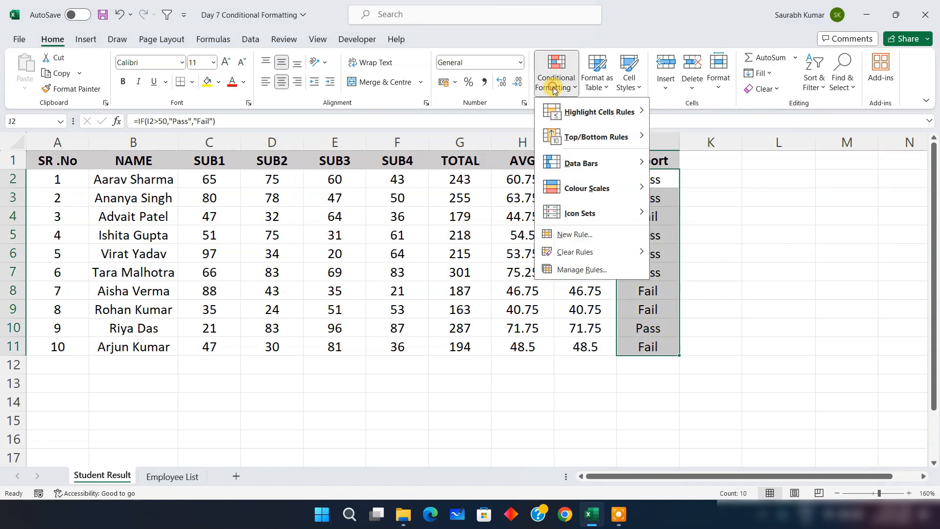
mouse_move(560, 113)
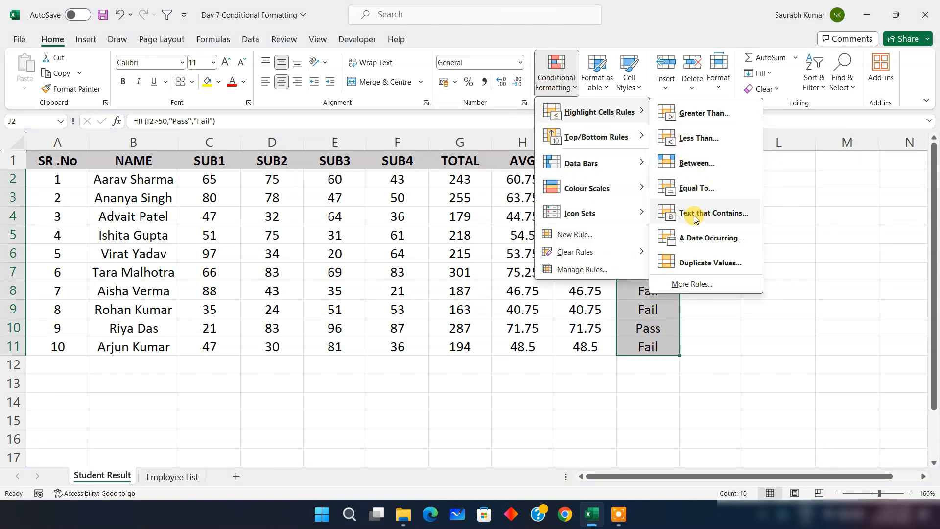
left_click(698, 189)
left_click_drag(632, 198, 263, 207)
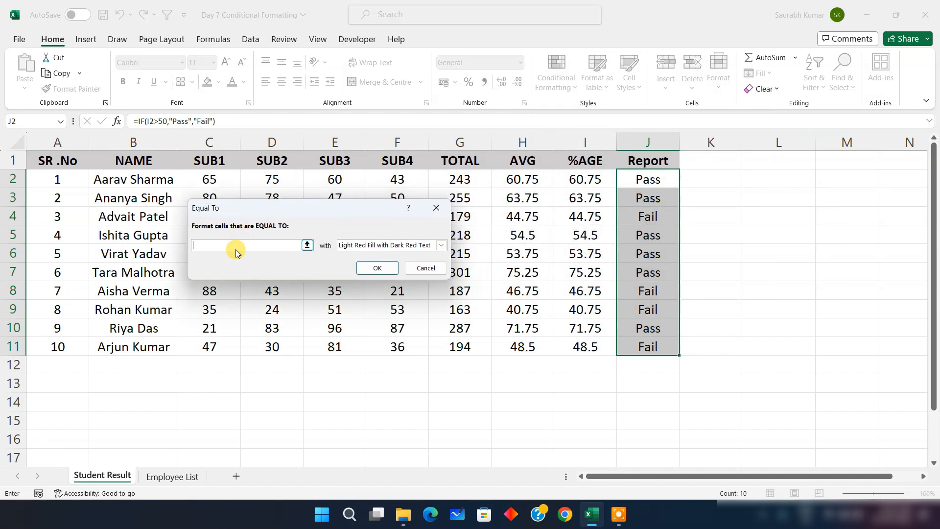
type("Fail")
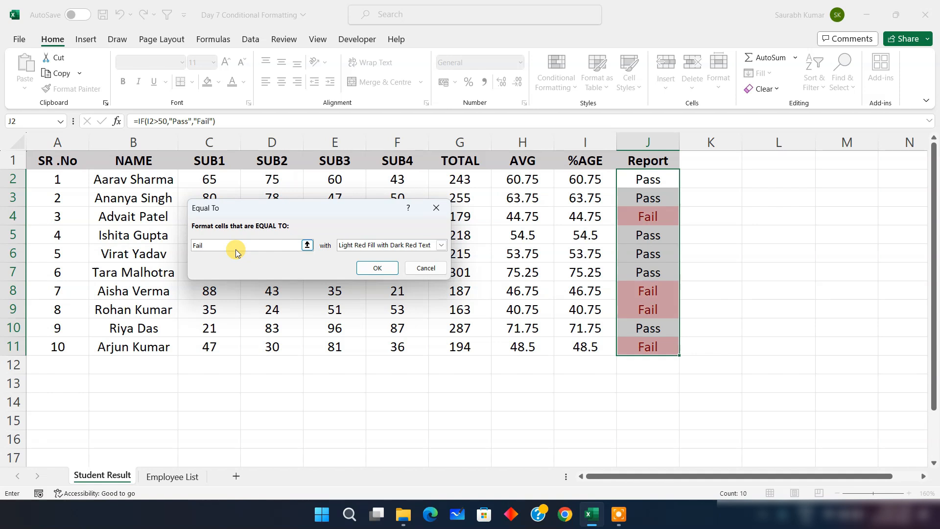
left_click(379, 268)
left_click(745, 233)
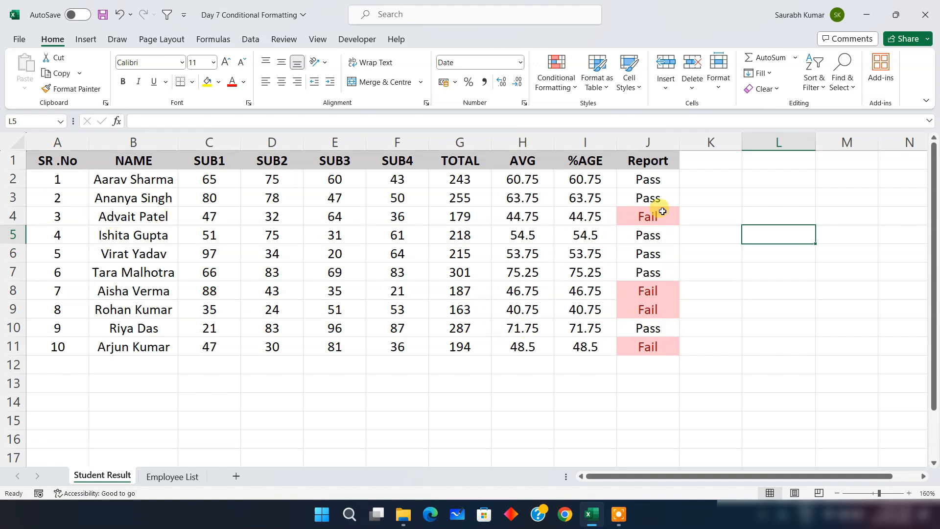
- Clear the "Fail" highlighting by removing conditional formatting rules from the entire sheet
left_click(554, 81)
mouse_move(560, 251)
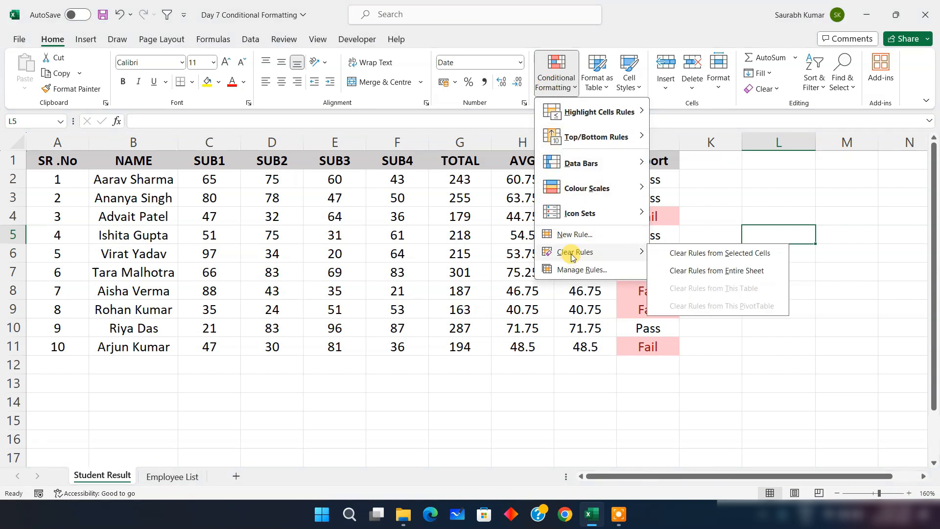
left_click(707, 269)
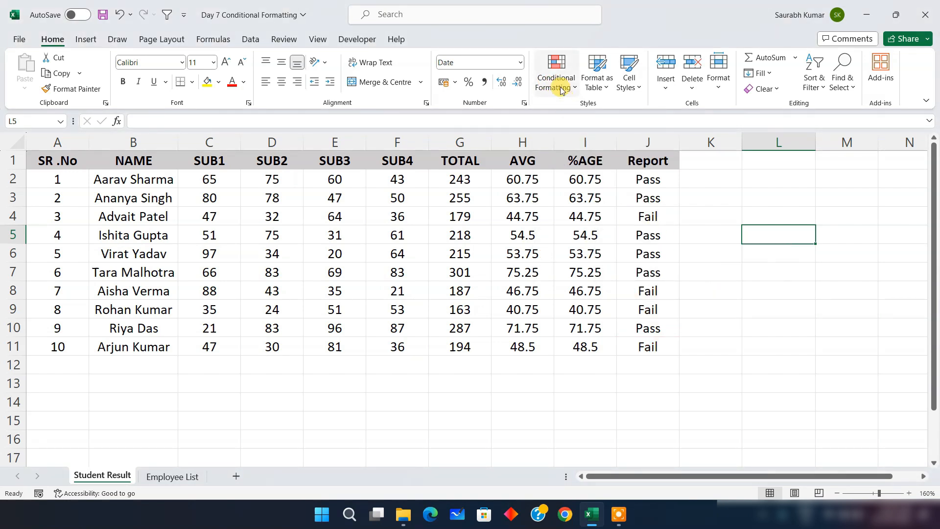
left_click_drag(57, 180, 635, 348)
left_click(553, 90)
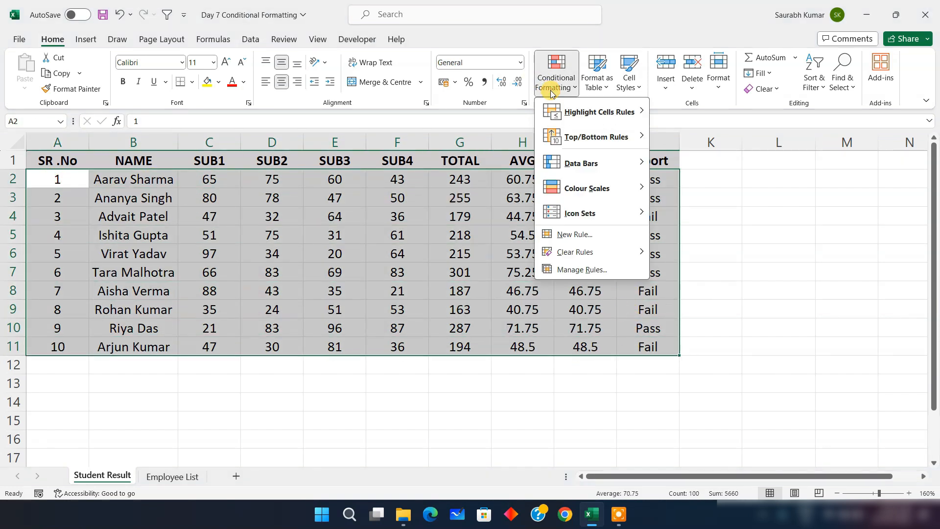
left_click(600, 235)
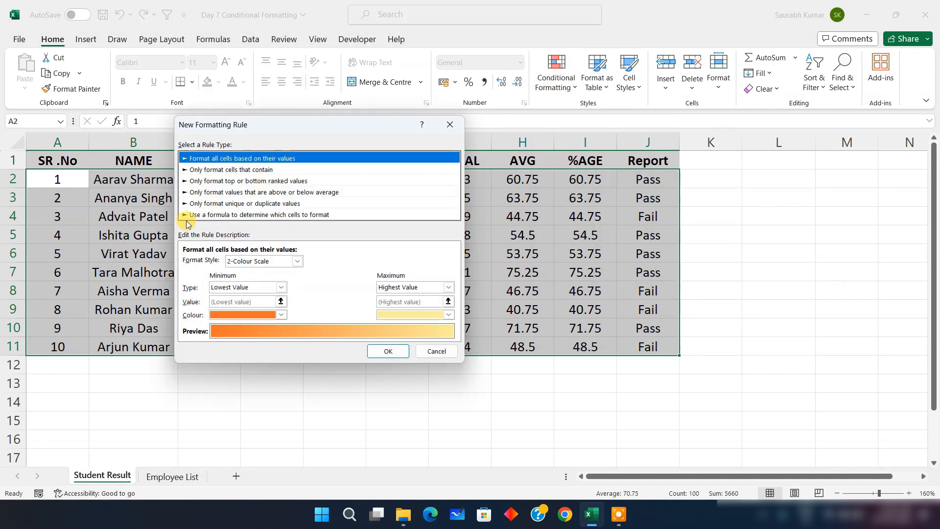
left_click(279, 215)
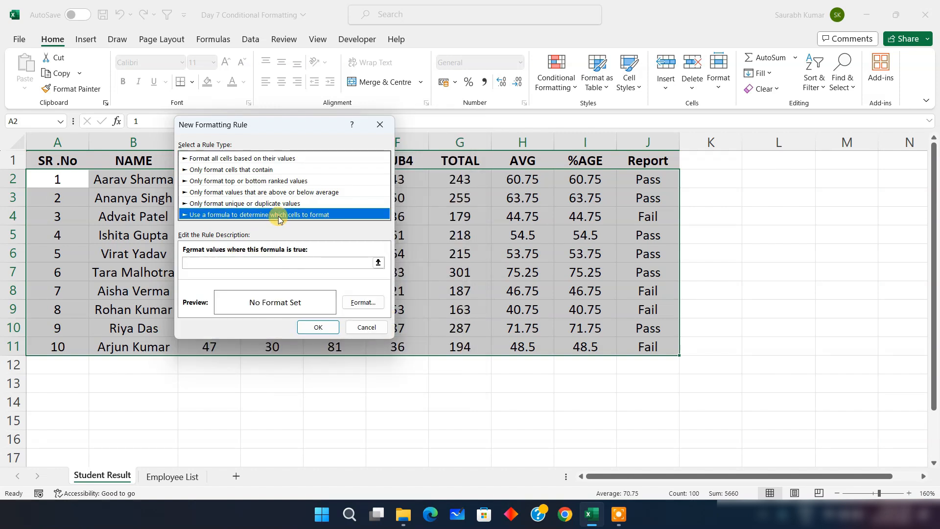
left_click(237, 264)
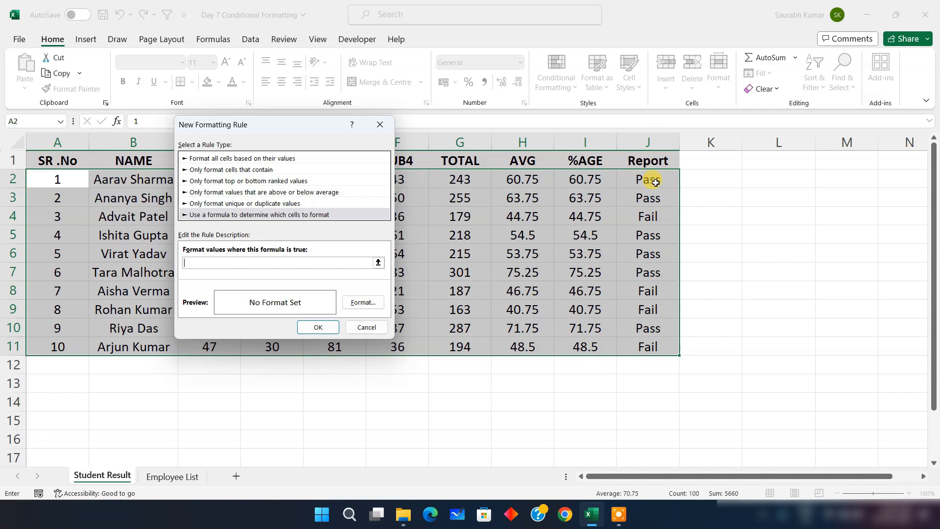
left_click(656, 182)
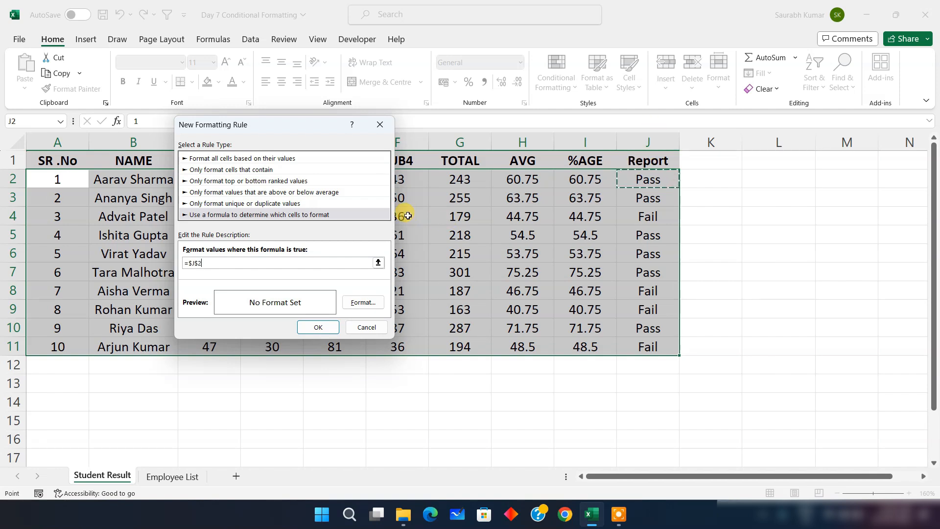
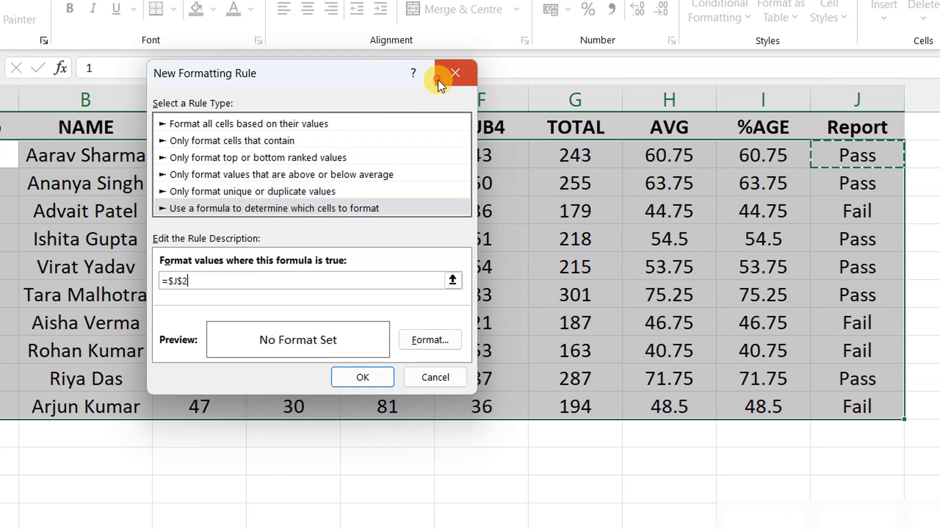
left_click(456, 55)
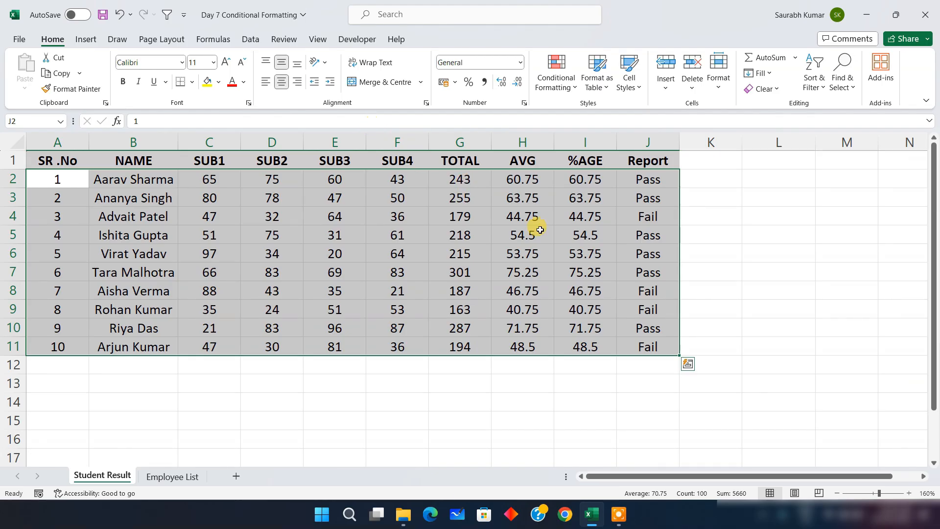
left_click(773, 282)
- Enter 25 and 65 in C16:D16, and 24 and 85 in C17:D17, below the student table
scroll(622, 321, "down", 3)
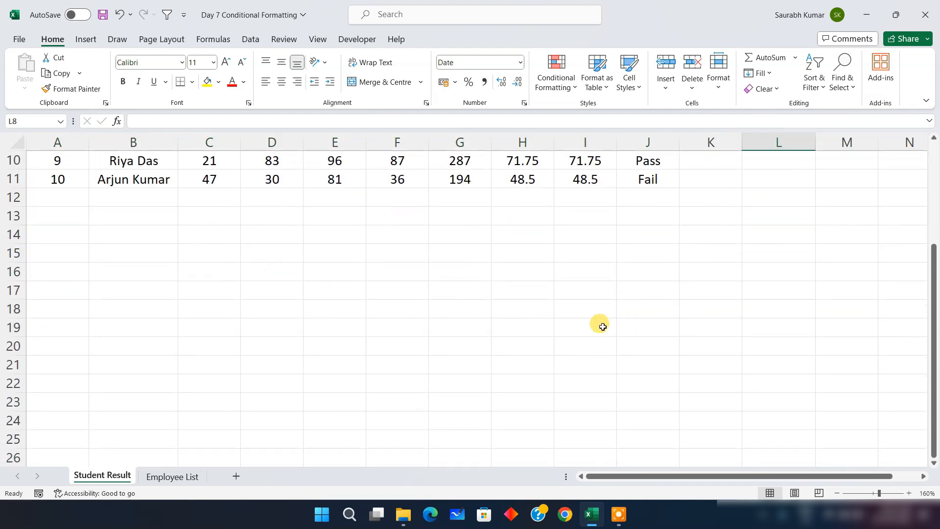
left_click(199, 272)
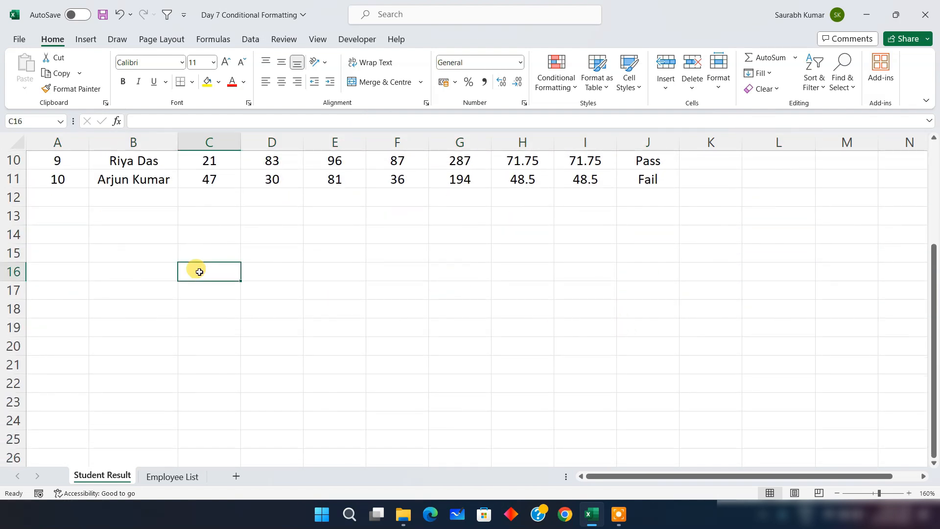
type("25")
left_click(255, 273)
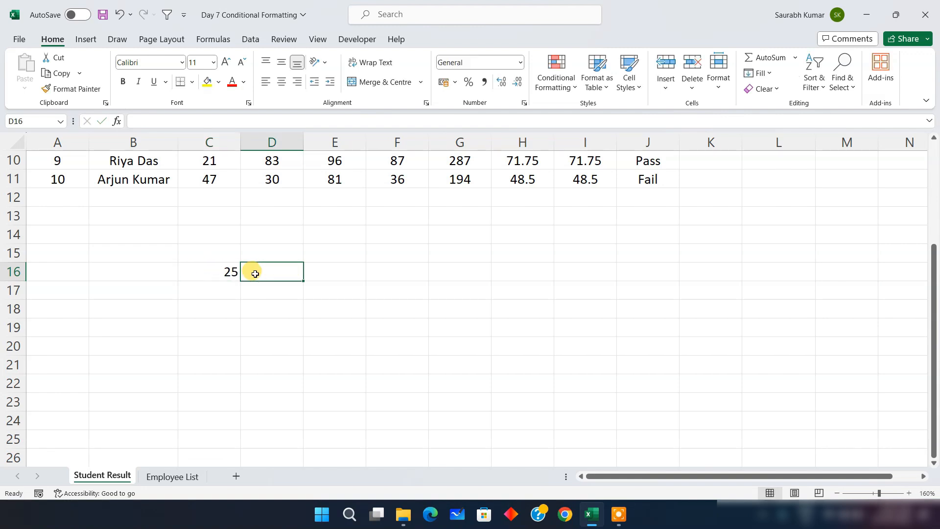
type("65")
left_click(208, 287)
type("24")
left_click(265, 291)
type("85")
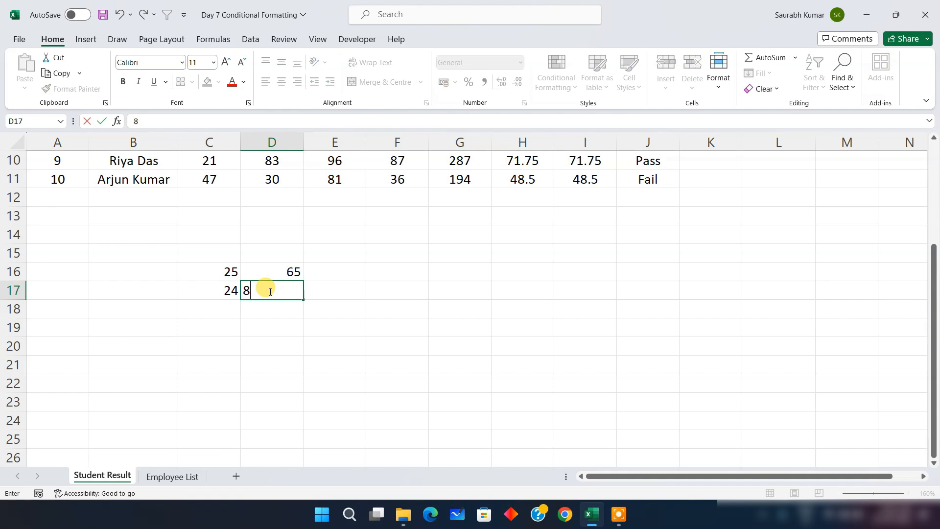
left_click(260, 315)
- Fill the values 24 and 85 from C17:D17 down through row 19
left_click_drag(219, 272, 317, 328)
left_click(221, 313)
left_click(379, 327)
left_click(237, 386)
left_click(223, 275)
- Copy the sample values in C16:D19 and paste them into I20:J23
left_click_drag(224, 274, 288, 328)
key("ctrl+c")
left_click_drag(575, 350, 667, 394)
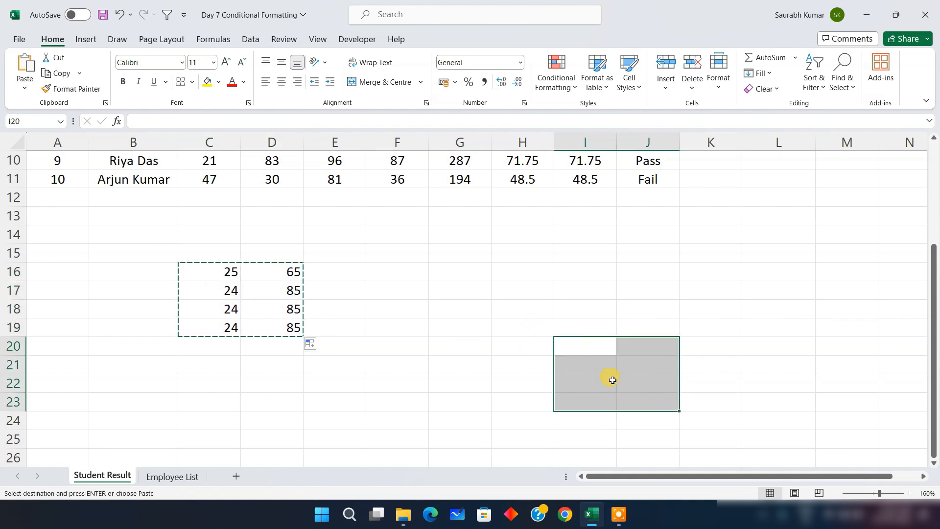
key("ctrl+v")
left_click(766, 364)
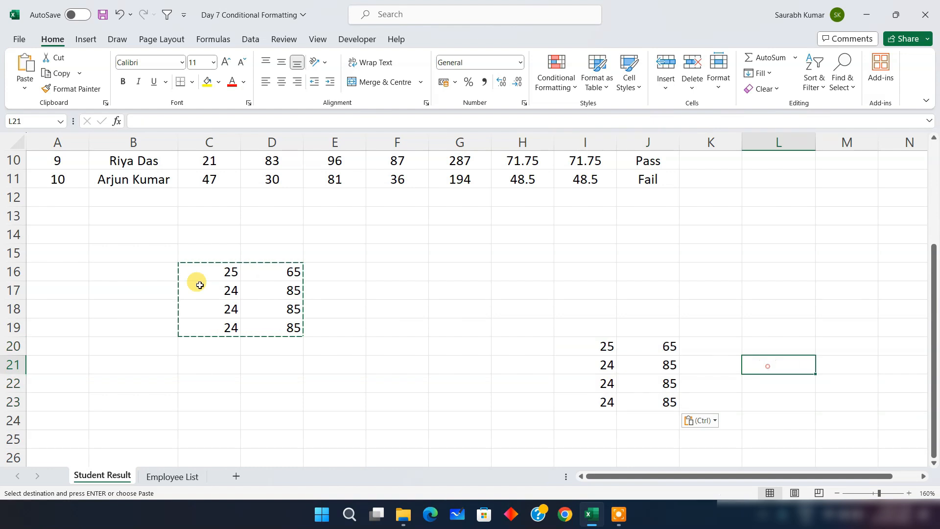
left_click(327, 285)
key("Escape")
- Add the formula =C16+D16 in E16 and fill it down through E19
left_click(325, 273)
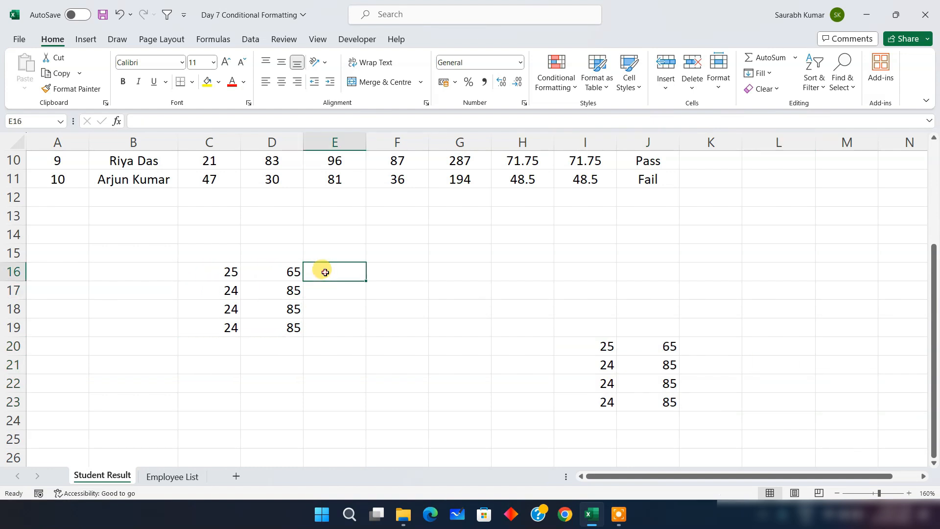
type("=")
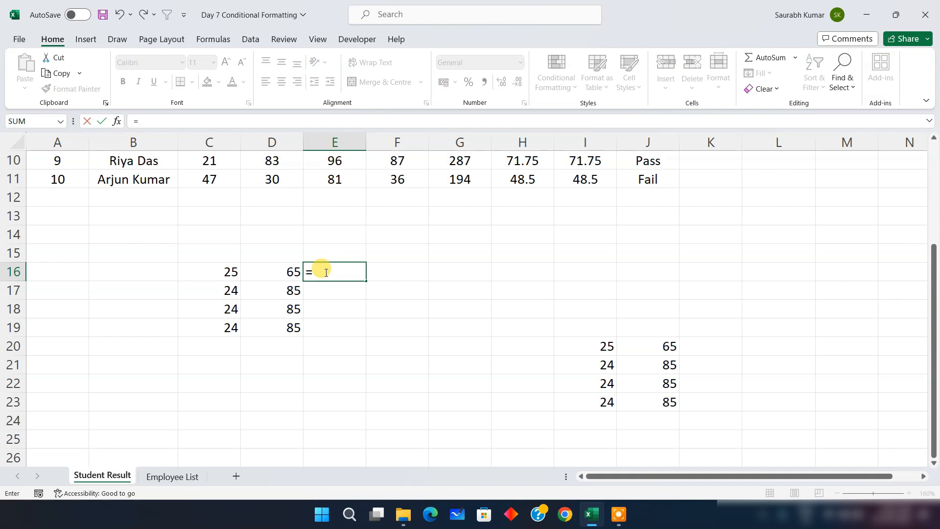
left_click(209, 273)
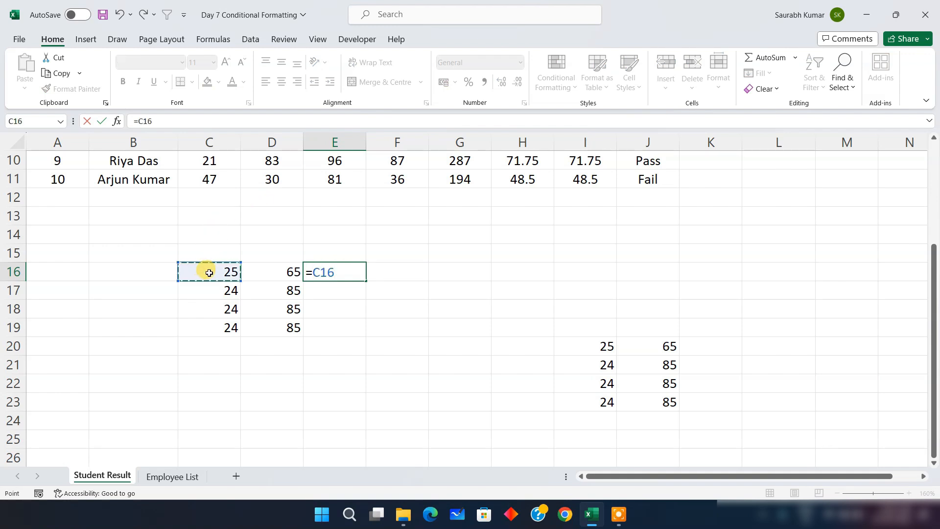
type("+")
left_click(258, 273)
key("Return")
left_click(351, 271)
left_click_drag(365, 281, 361, 328)
left_click(434, 306)
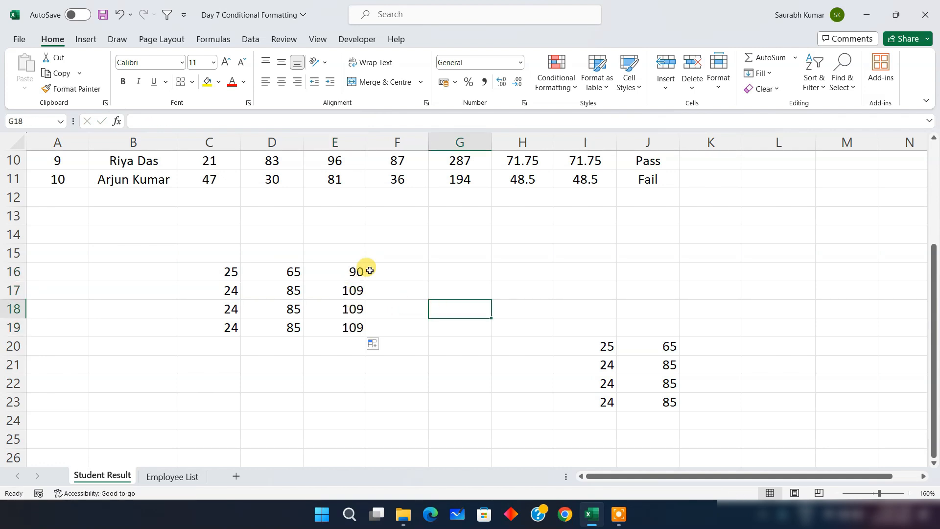
left_click(347, 271)
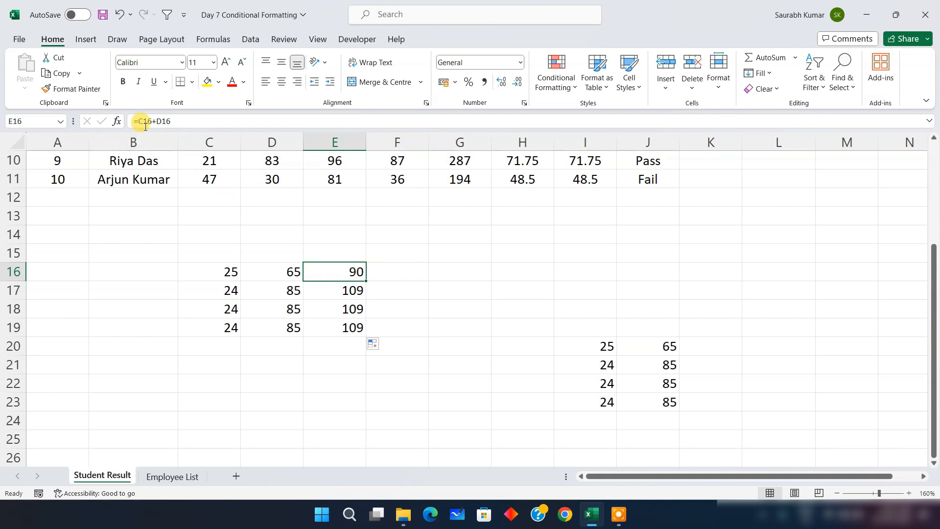
- Clear the pasted values in J20:K24 and enter 20 in J20 as the single multiplier
left_click(345, 294)
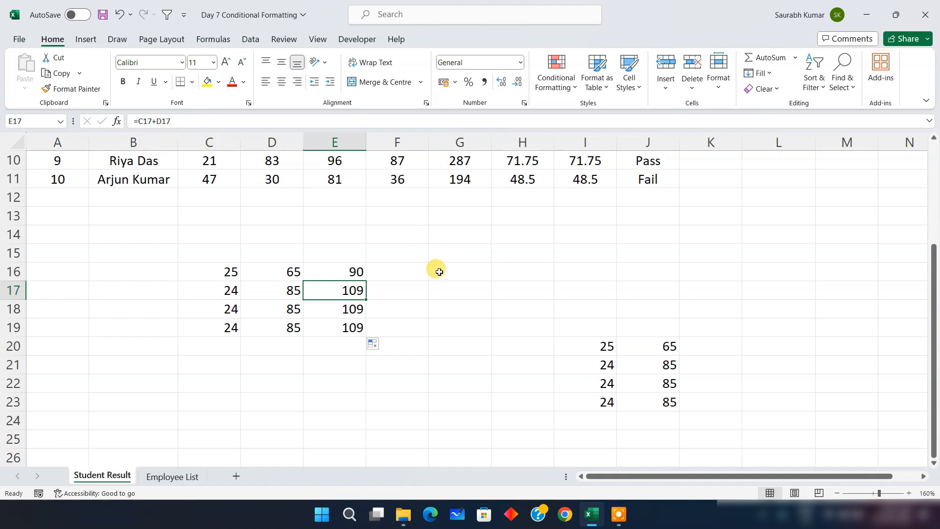
left_click_drag(699, 340, 672, 418)
key("Delete")
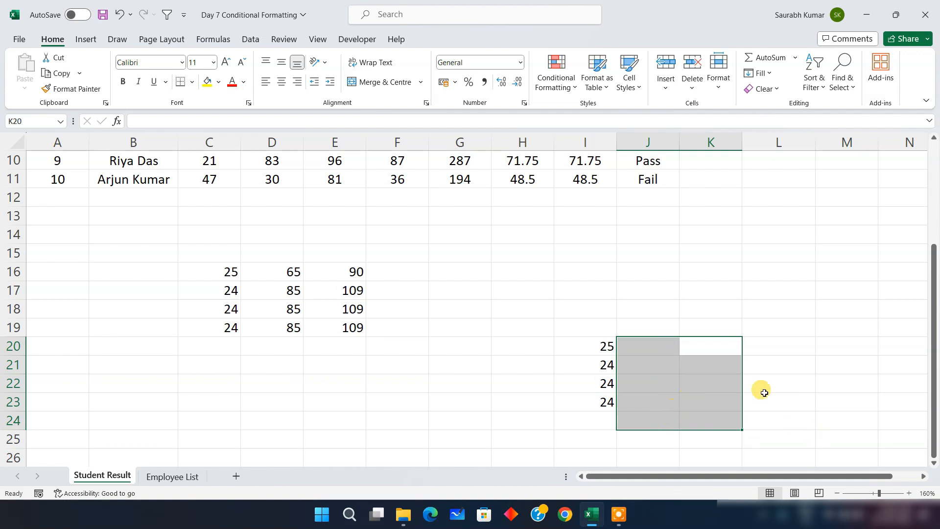
left_click(760, 390)
left_click(661, 345)
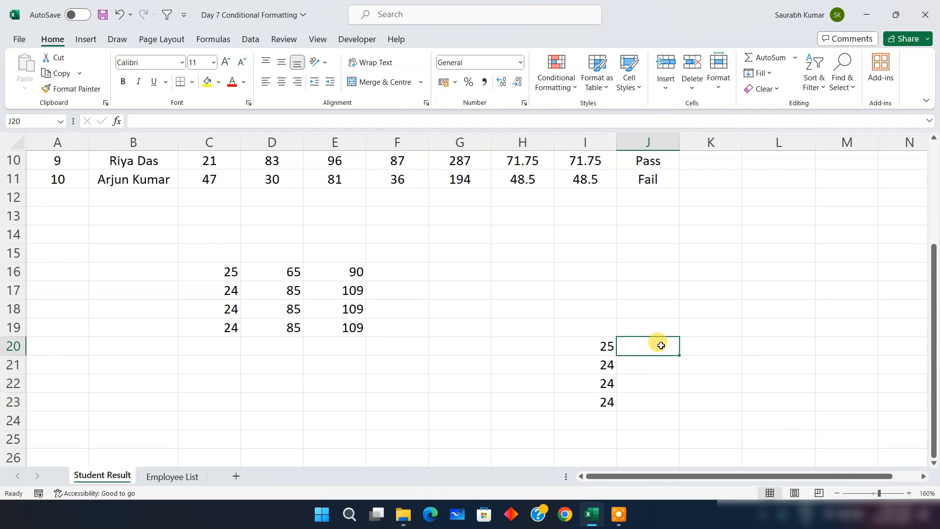
type("2")
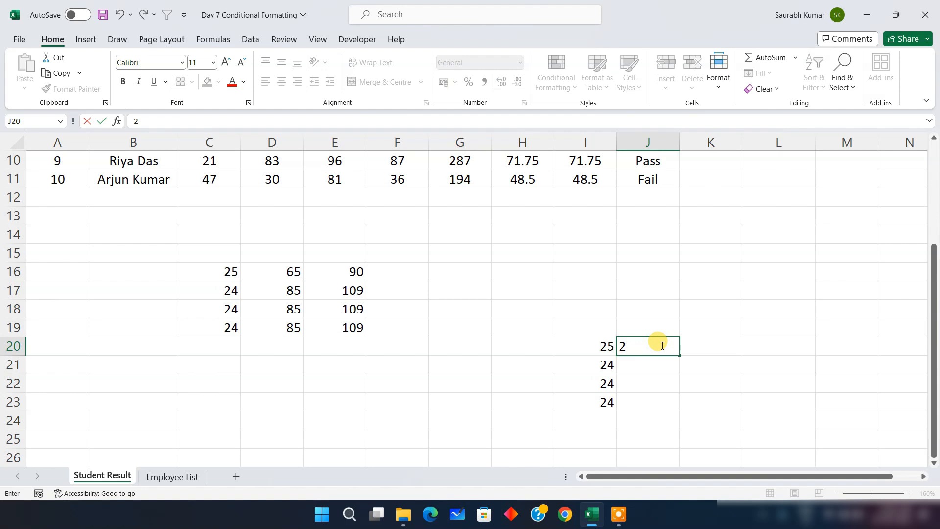
type("0")
left_click(718, 378)
left_click(668, 349)
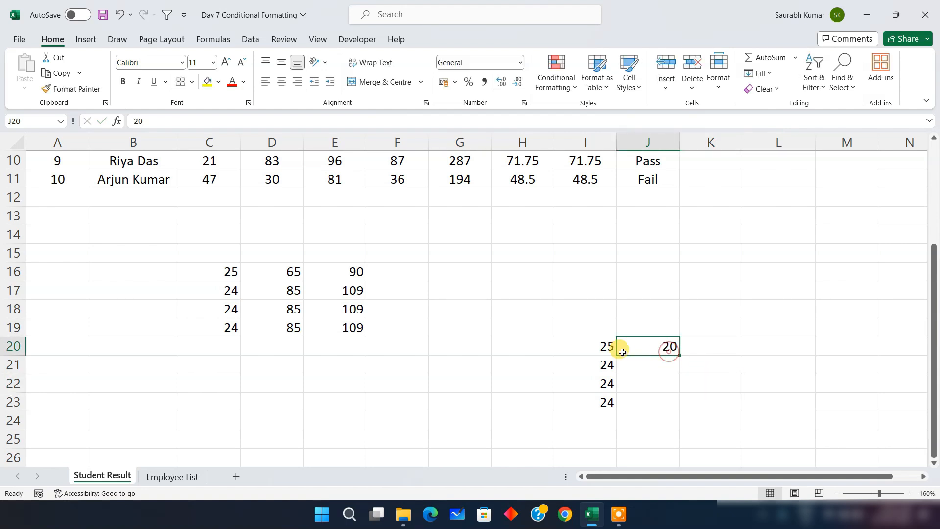
left_click(675, 385)
- Add the formula =I20*J20 in K20 and fill it down through K23
left_click(713, 344)
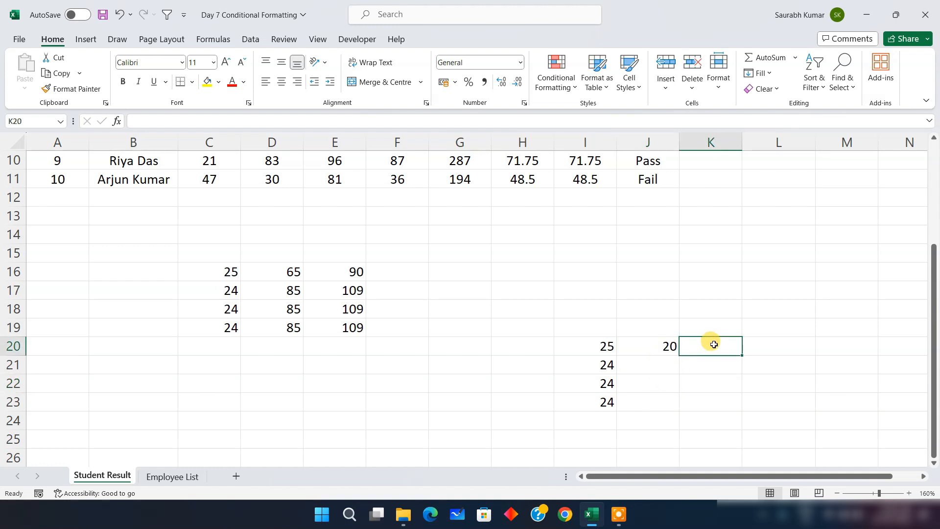
type("=")
left_click(586, 353)
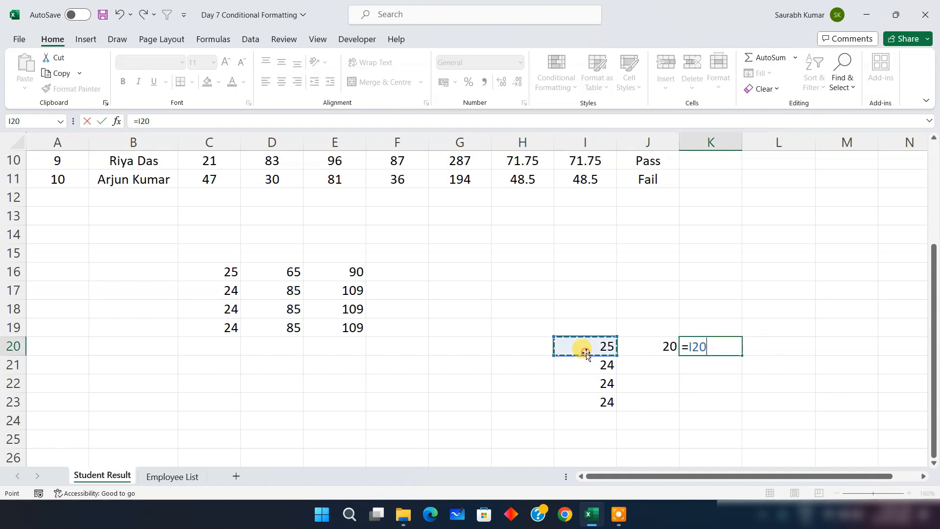
type("*")
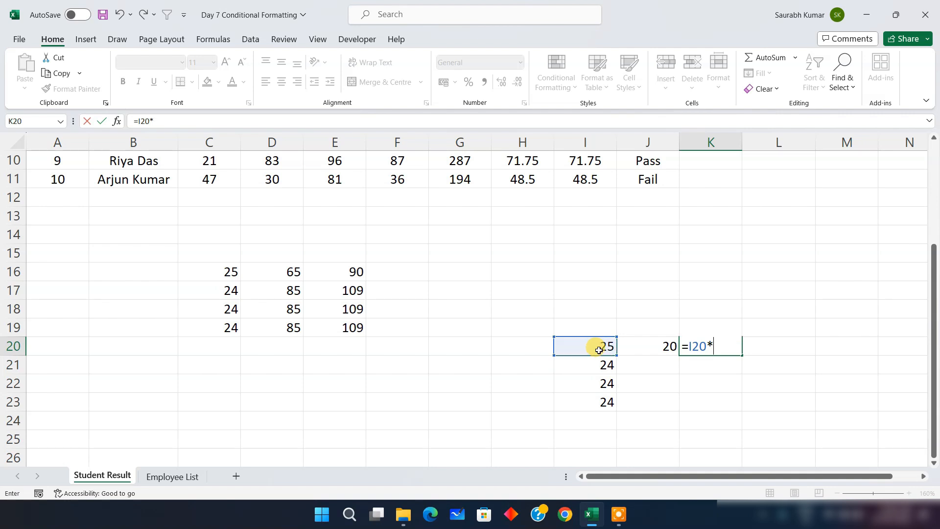
left_click(647, 346)
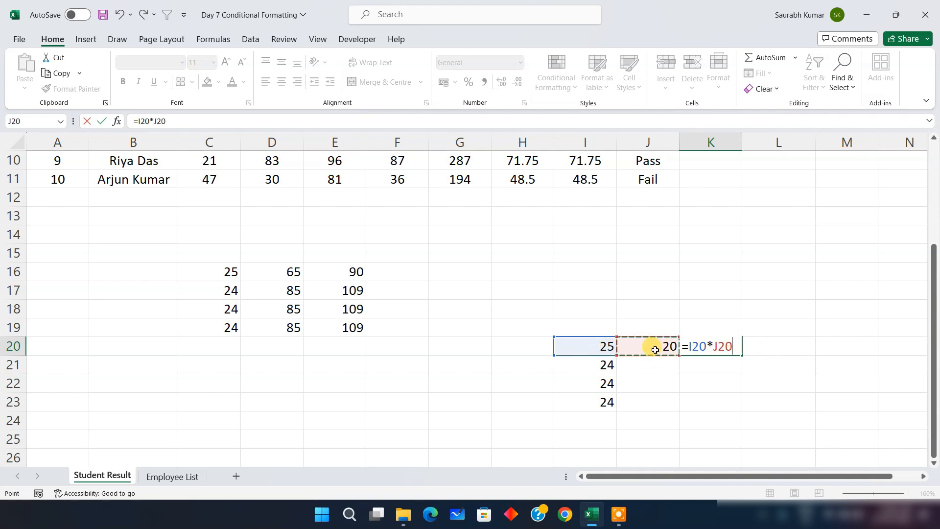
key("Return")
left_click(717, 346)
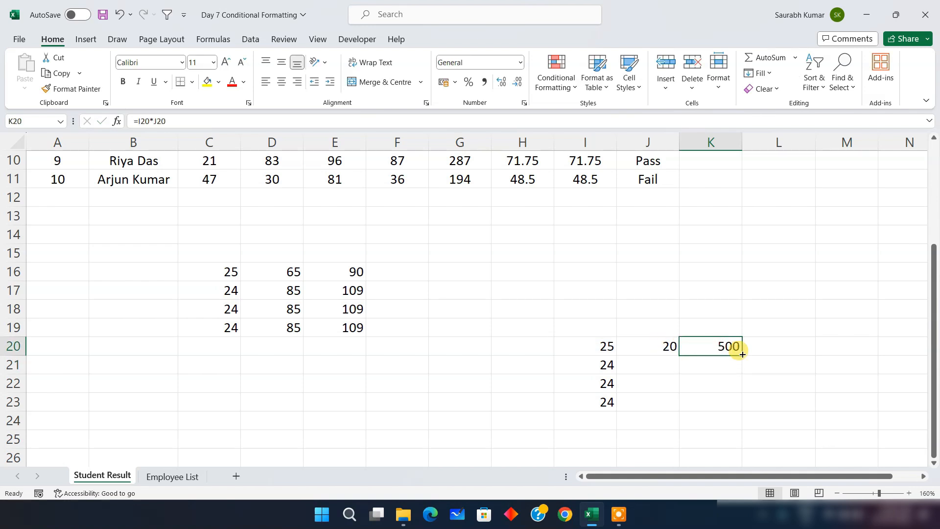
left_click_drag(742, 354, 735, 403)
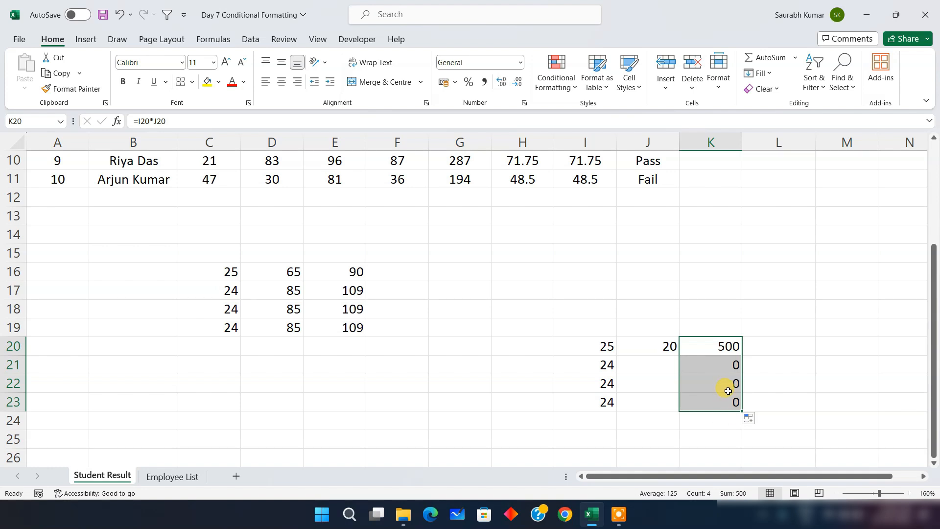
left_click(823, 362)
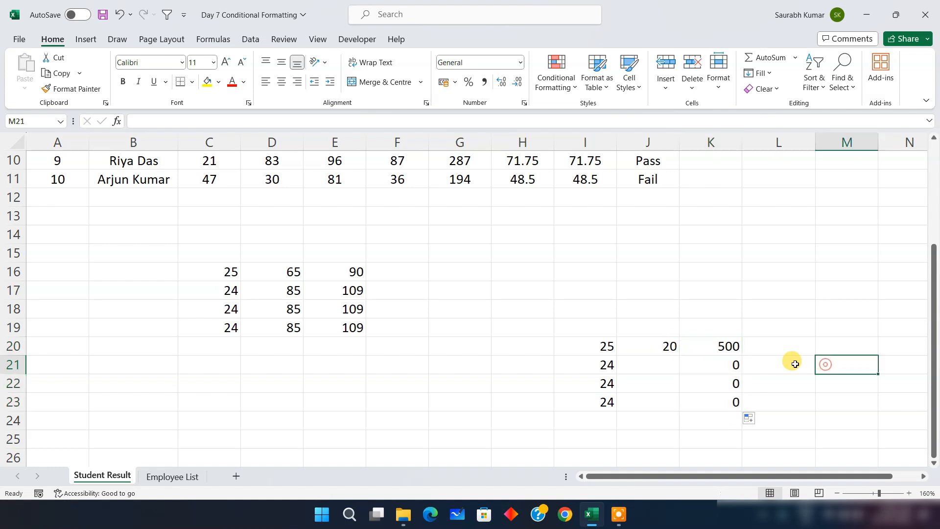
- Make the multiplier reference absolute in K20 as =I20*$J$20 and fill the formula down through K23
left_click(708, 366)
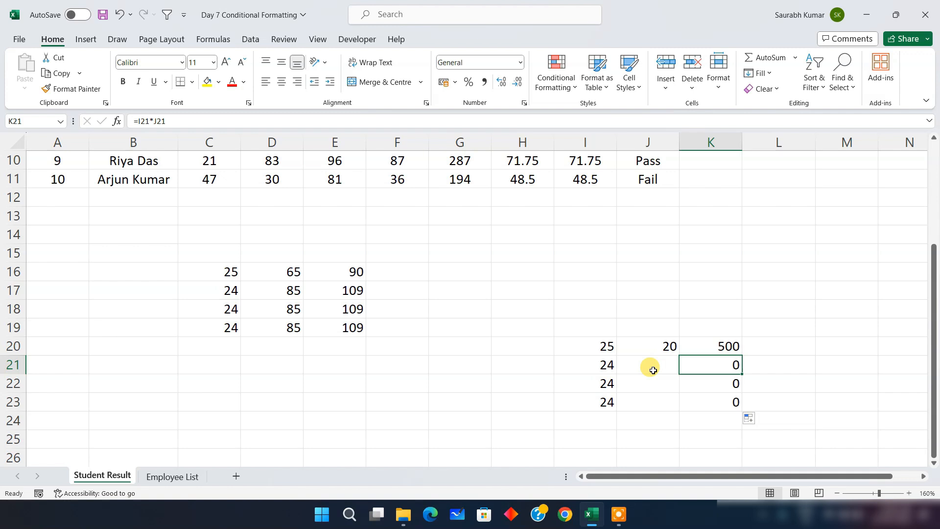
left_click(711, 346)
double_click(724, 352)
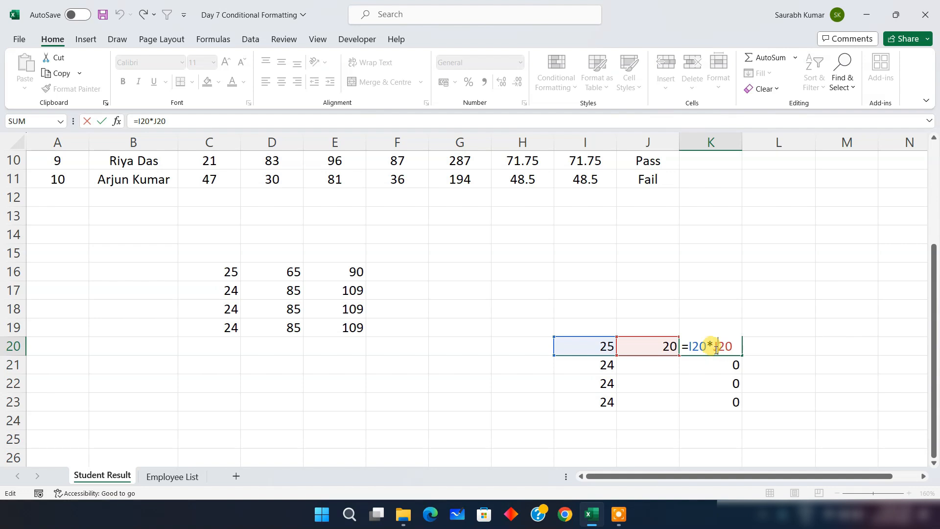
left_click(722, 348)
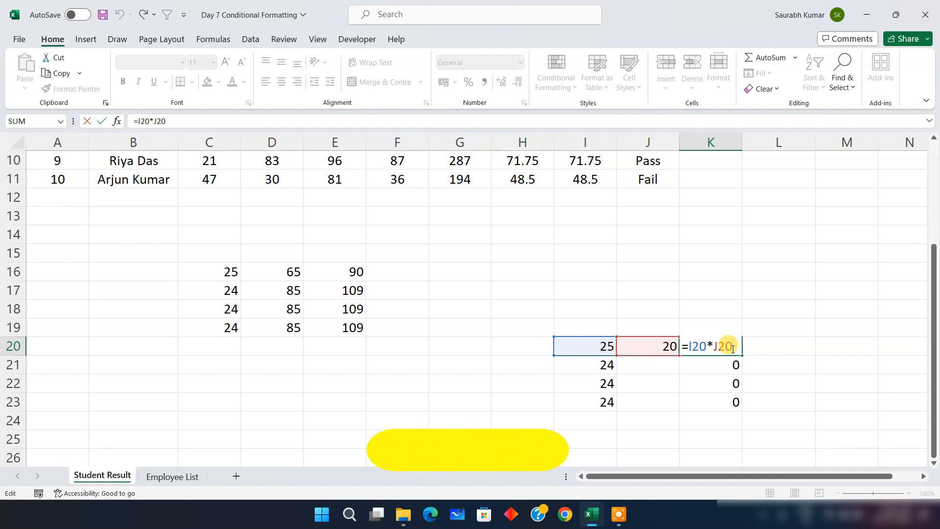
key("F4")
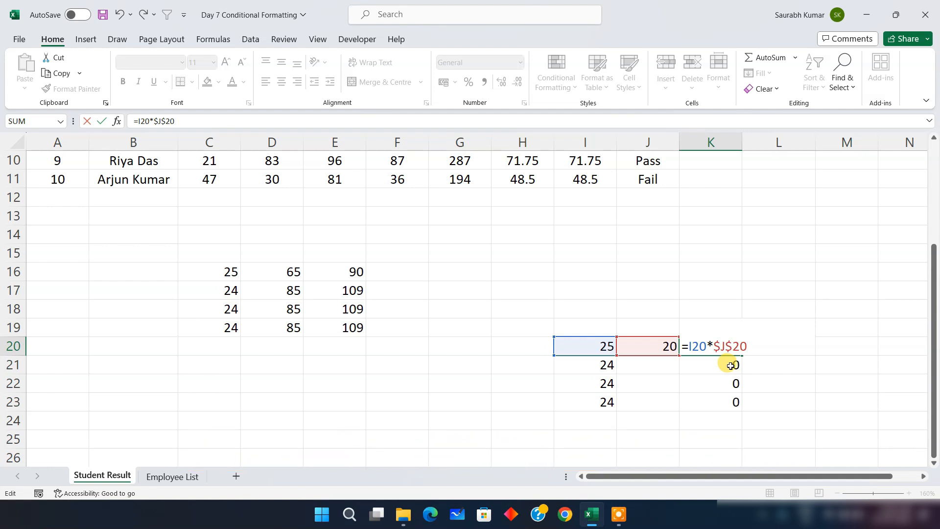
key("Return")
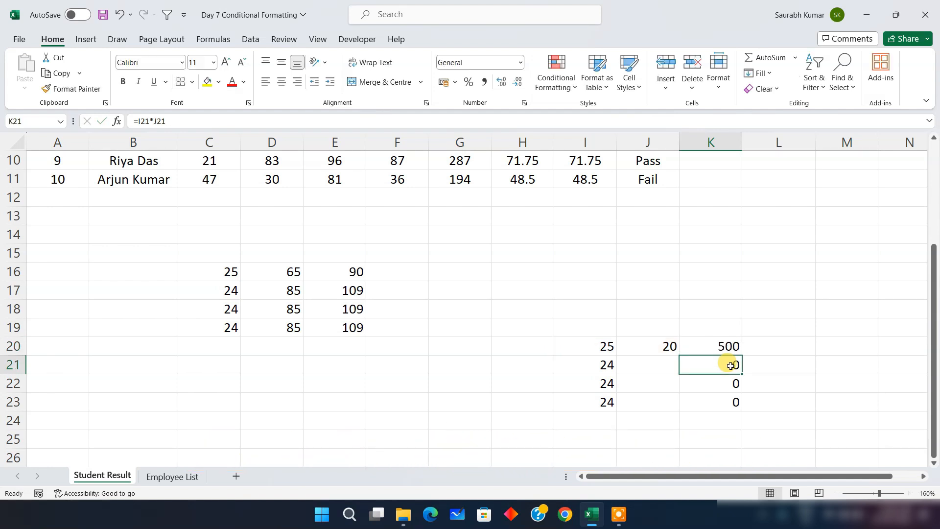
left_click(728, 346)
left_click_drag(742, 355, 734, 403)
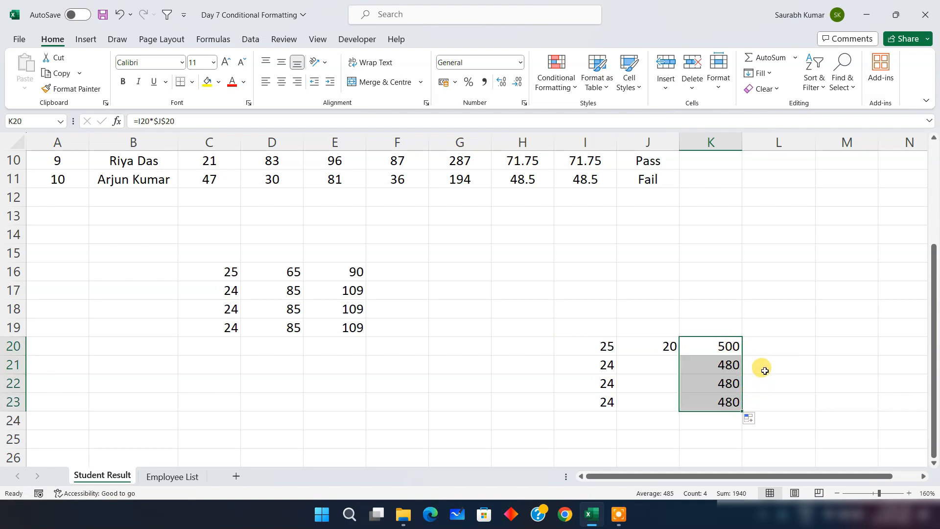
left_click(772, 360)
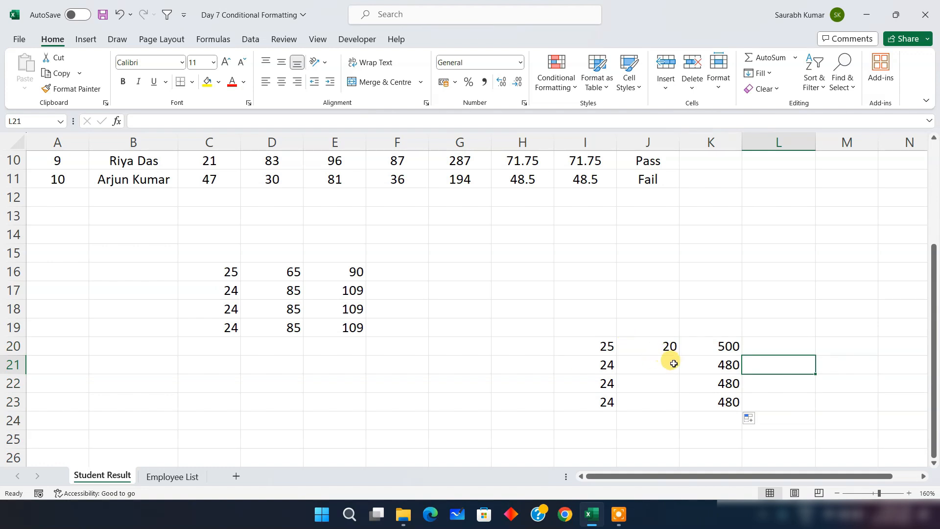
- Examine the relative and absolute references in the filled formulas in K21 and K22
left_click(715, 368)
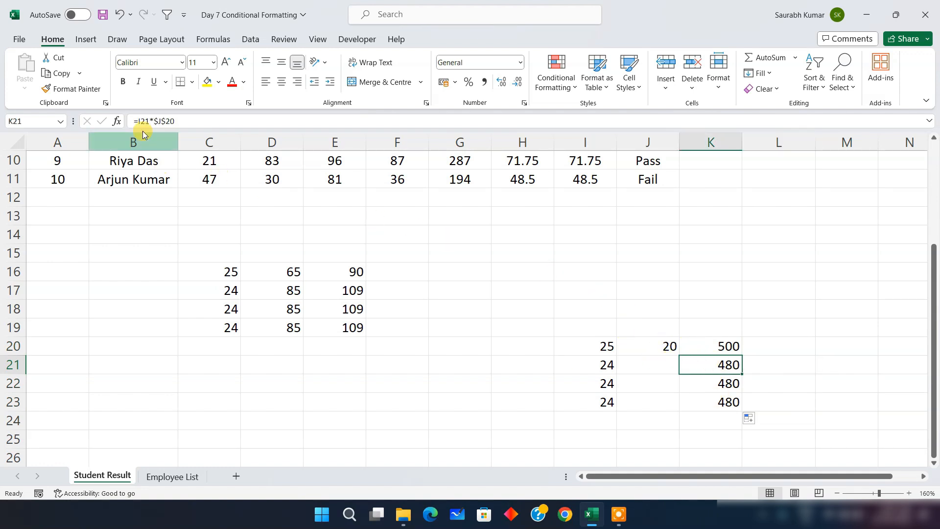
left_click(178, 118)
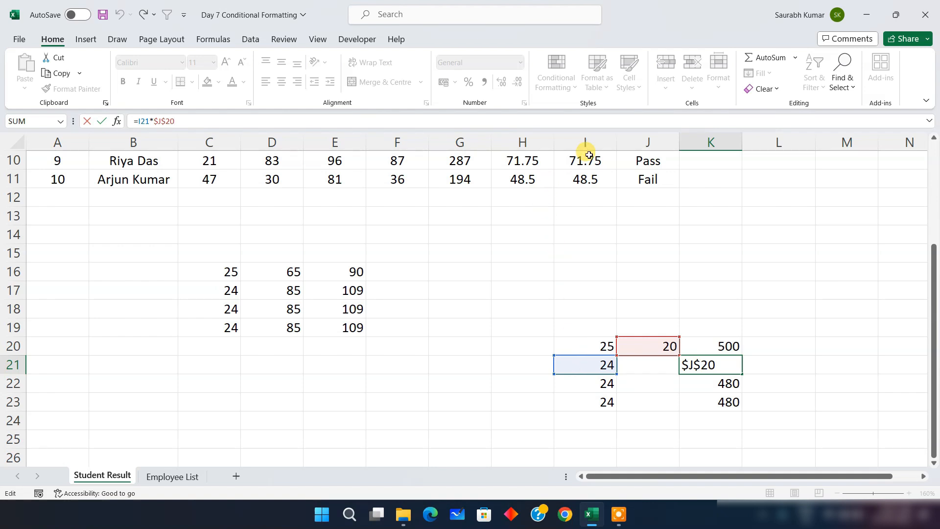
left_click(572, 381)
left_click(141, 115)
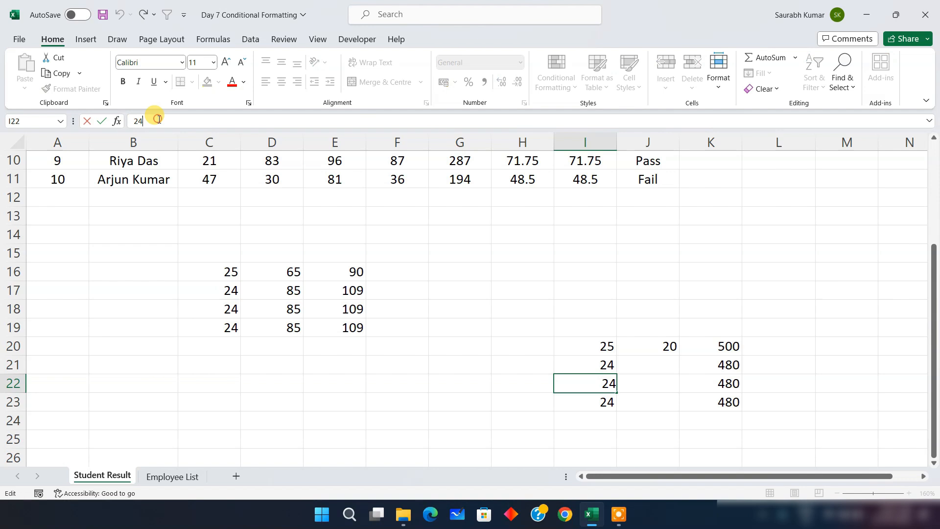
double_click(686, 377)
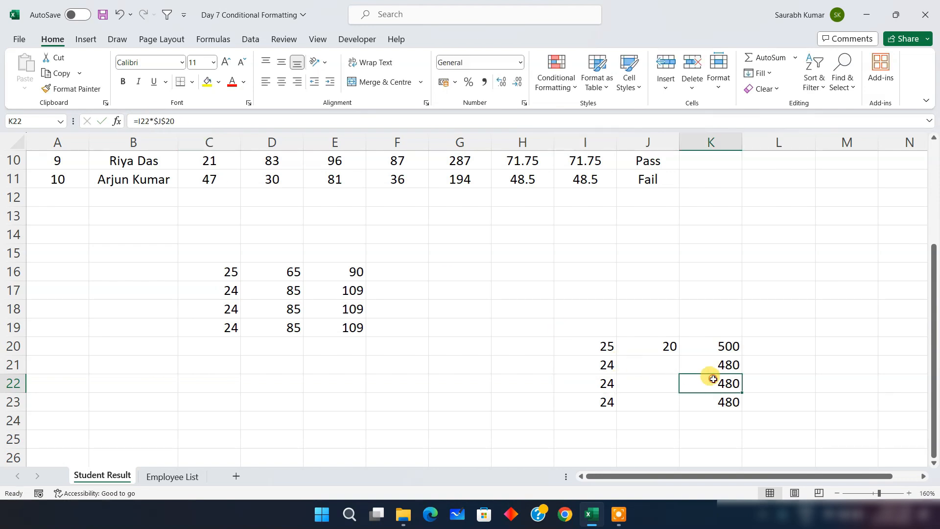
left_click(195, 123)
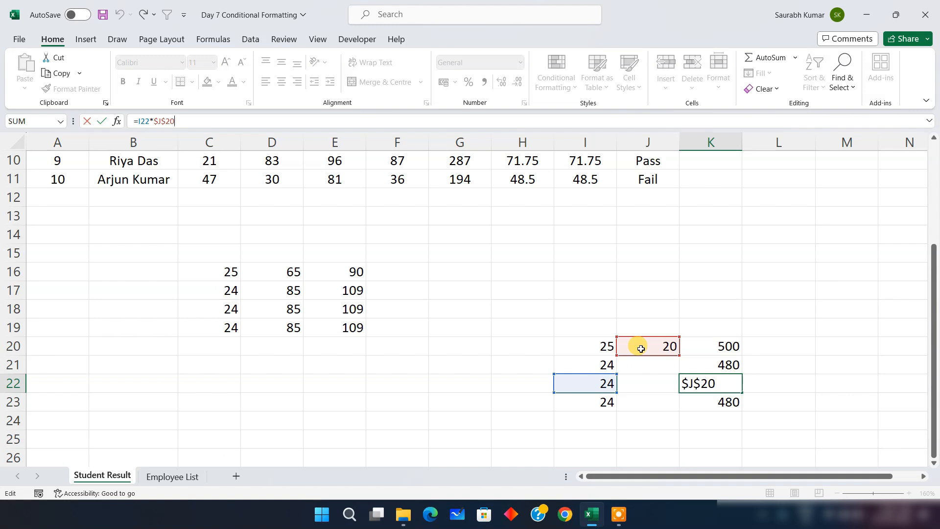
left_click_drag(199, 121, 118, 124)
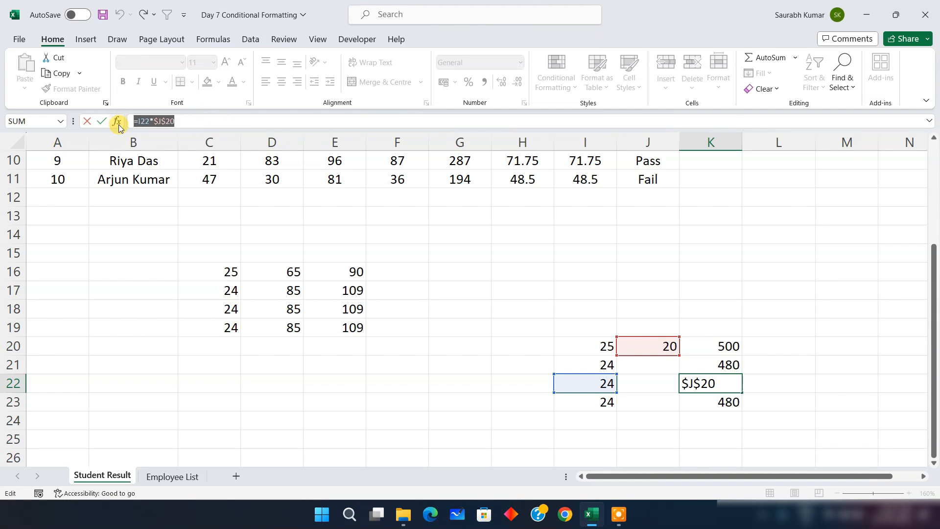
key("Escape")
- Delete all the sample data in B15:L25 below the student table
left_click_drag(777, 438, 139, 246)
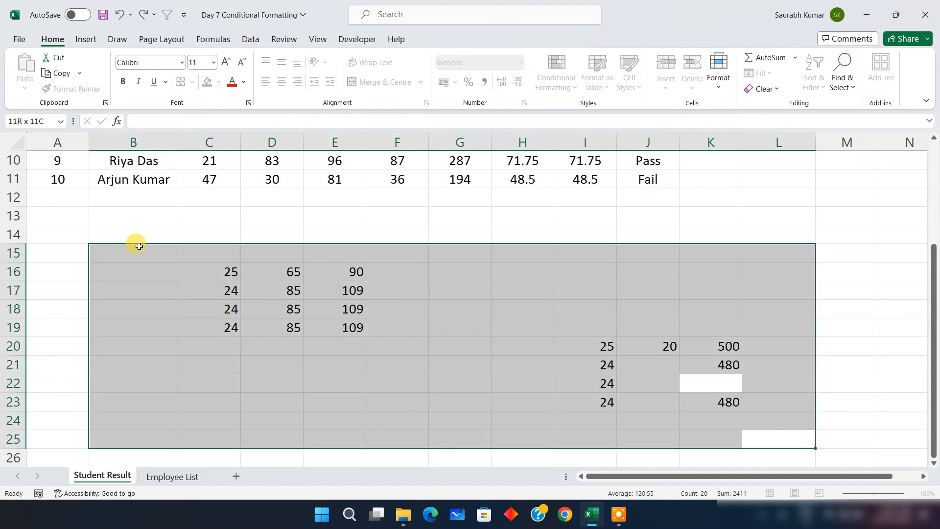
key("Delete")
scroll(399, 273, "up", 3)
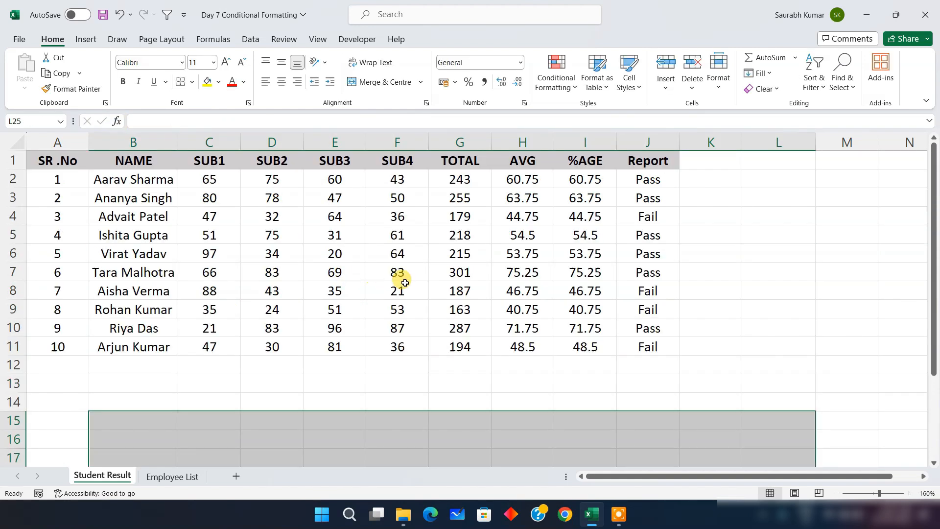
left_click(743, 282)
- Start a new conditional formatting rule for A2:J11 that uses a formula to determine which cells to format
left_click_drag(51, 179, 613, 334)
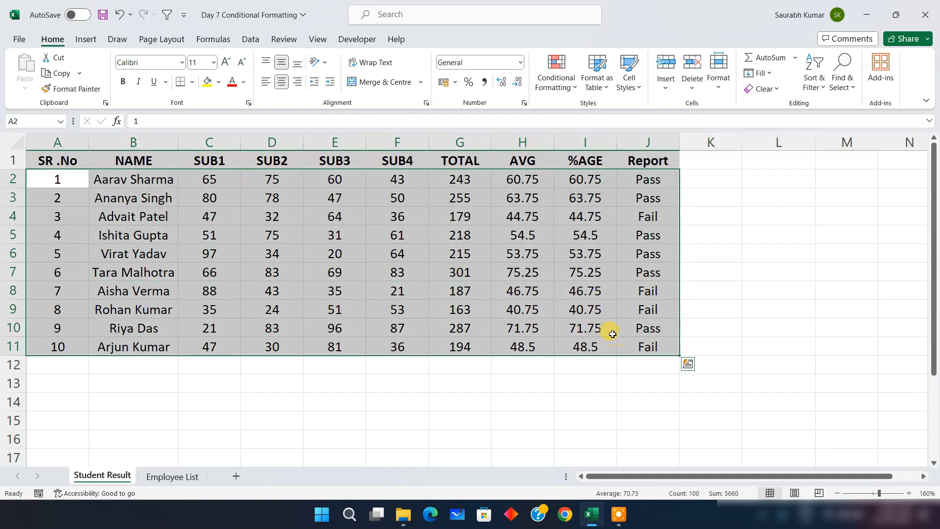
left_click(557, 81)
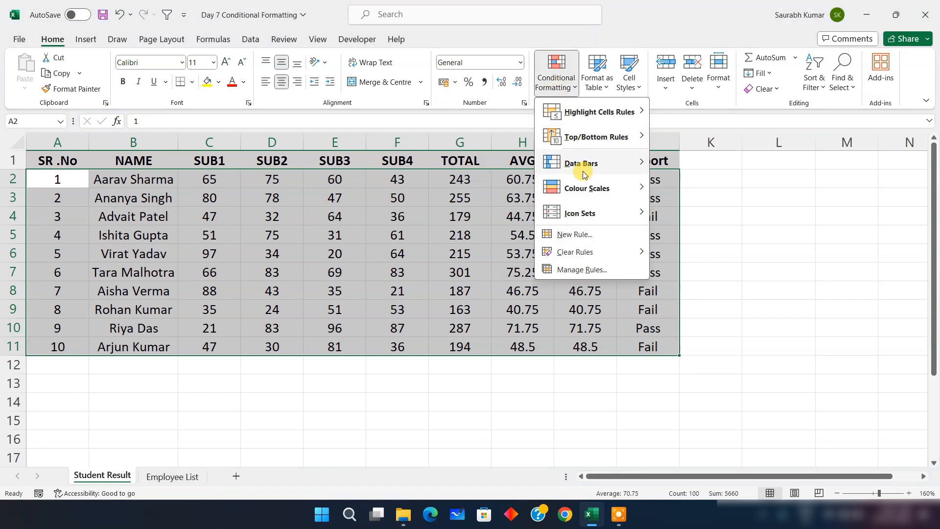
left_click(581, 234)
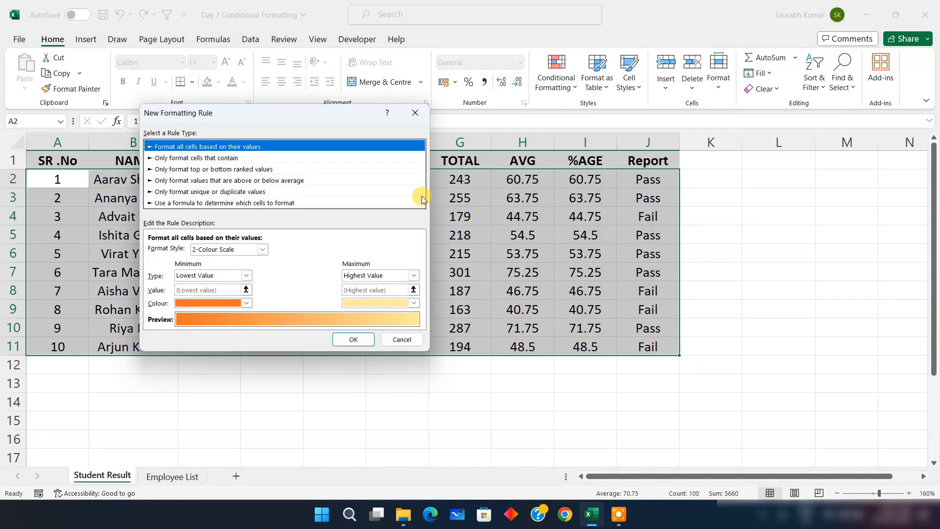
left_click(182, 203)
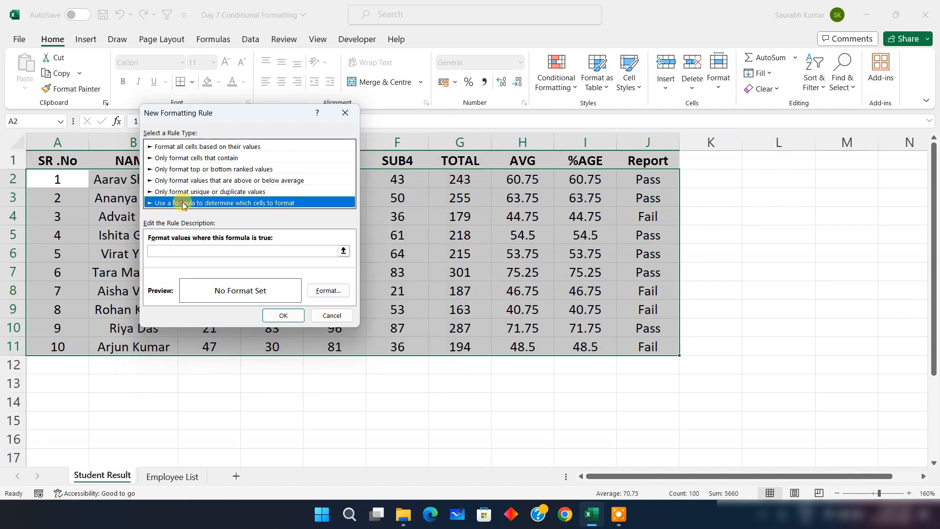
left_click(211, 252)
left_click_drag(219, 116, 222, 170)
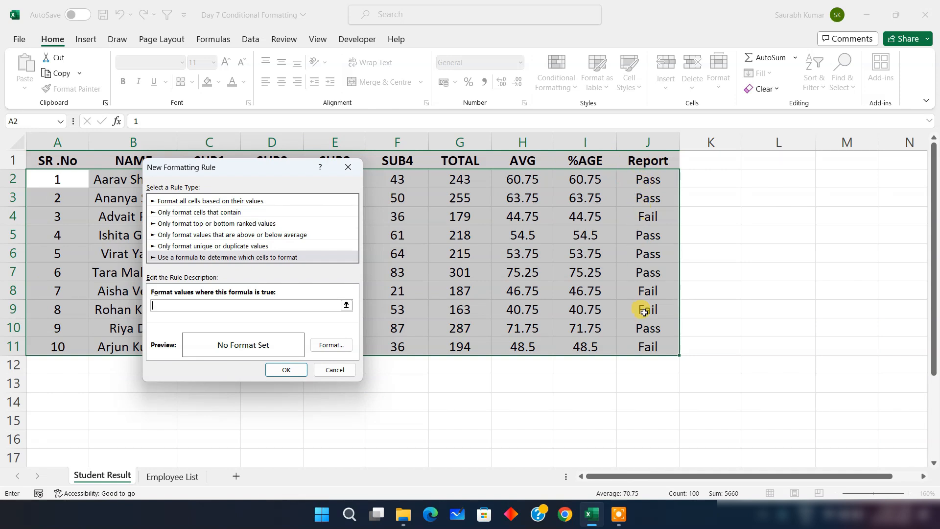
- Enter =$J2="Fail" as the rule's formula, with column J fixed and the row number relative
left_click(642, 182)
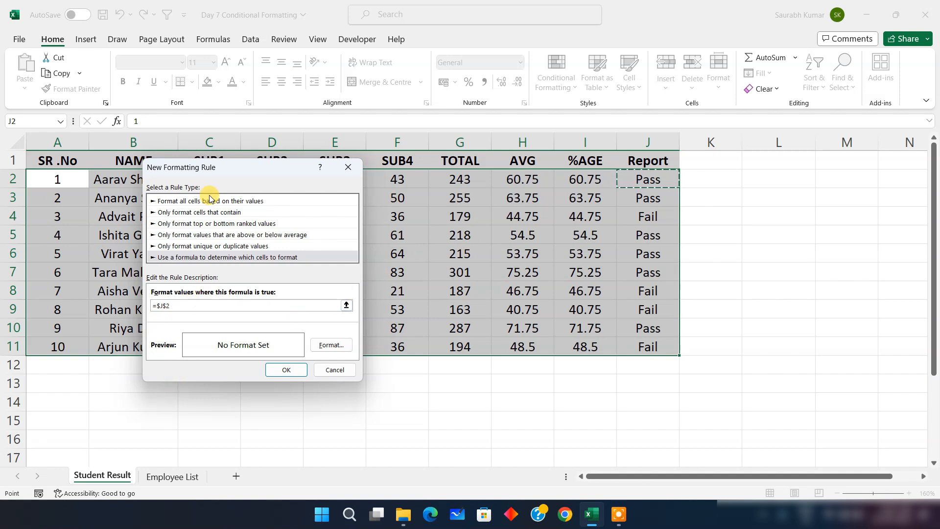
left_click_drag(215, 168, 265, 194)
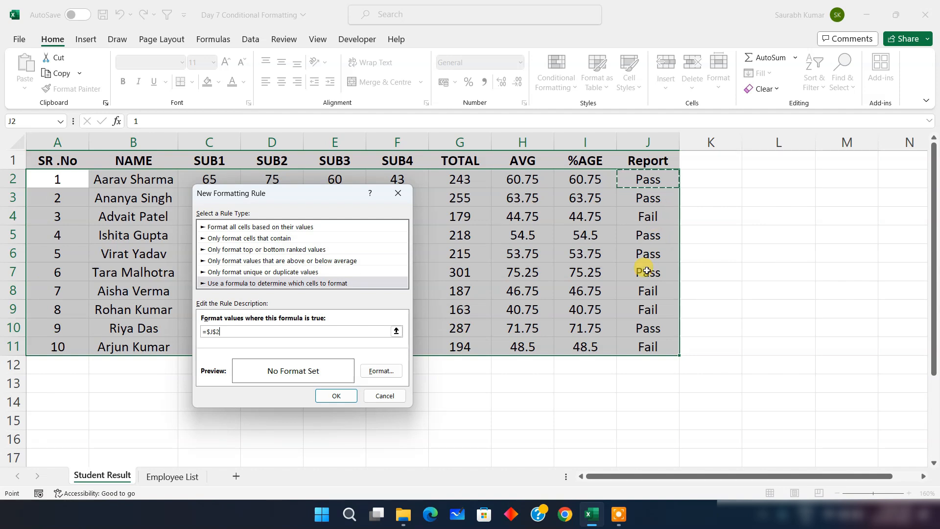
left_click(214, 331)
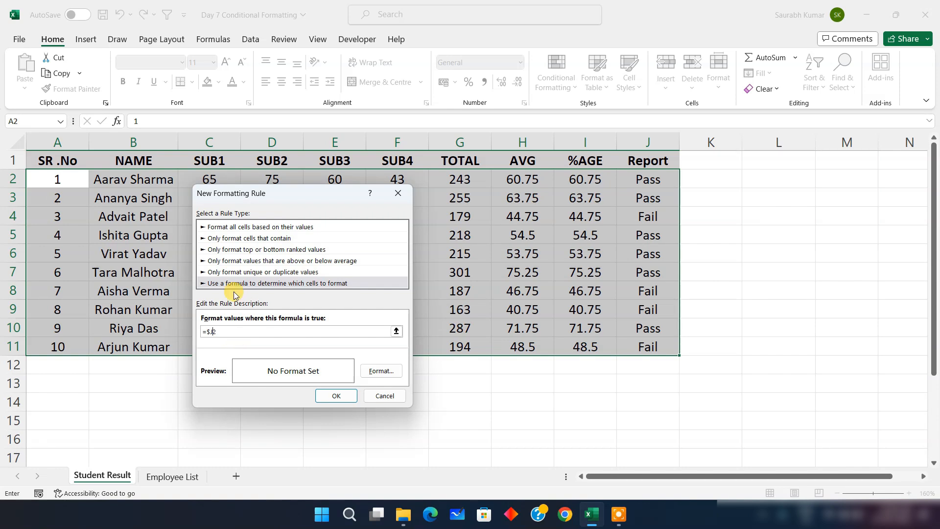
left_click_drag(310, 194, 304, 160)
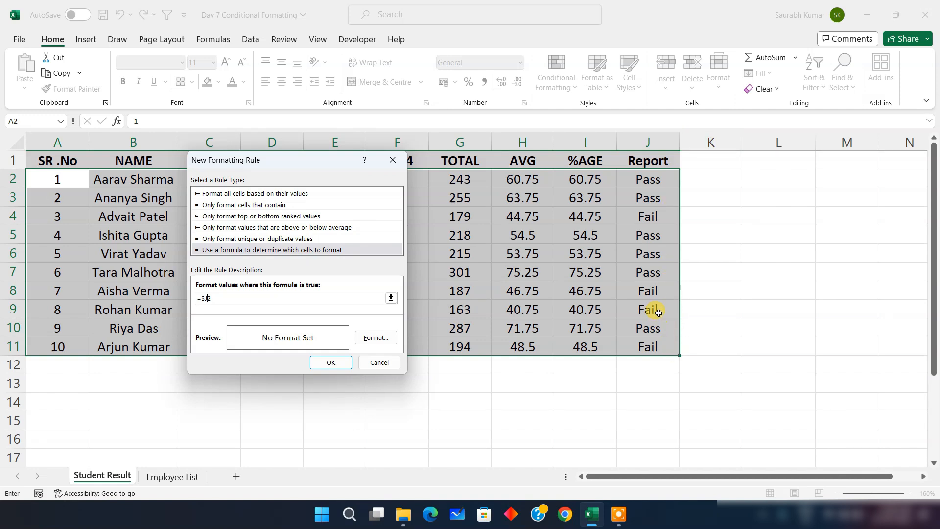
left_click(302, 298)
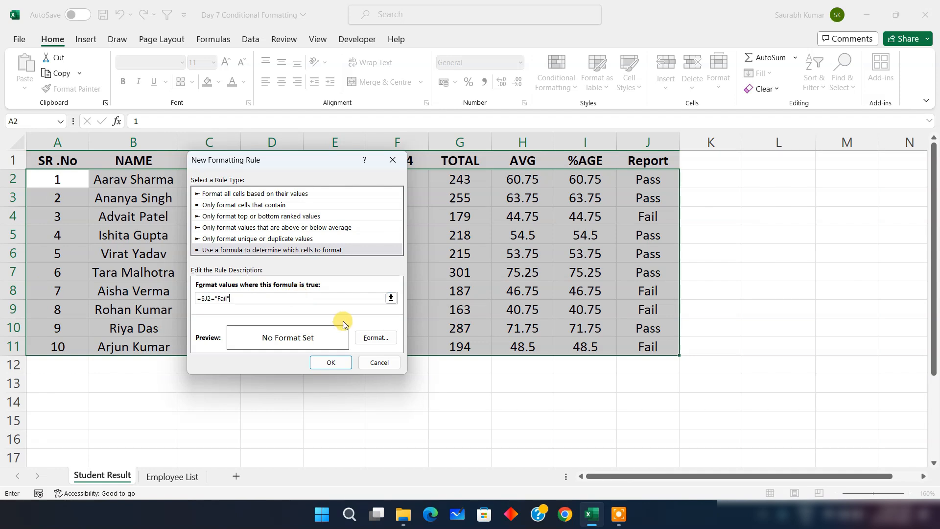
- Give the rule a solid red background fill and apply it to the student table rows
left_click(373, 338)
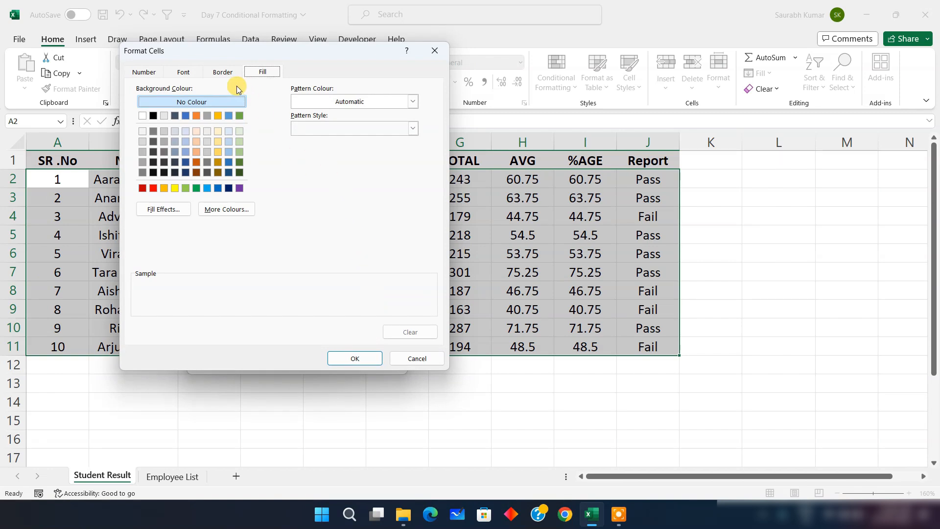
left_click(153, 188)
left_click(362, 359)
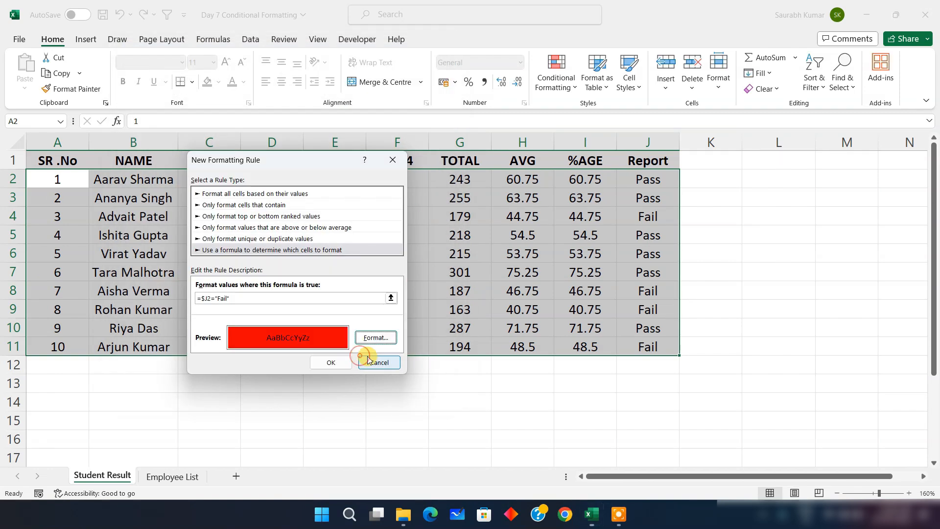
left_click(330, 363)
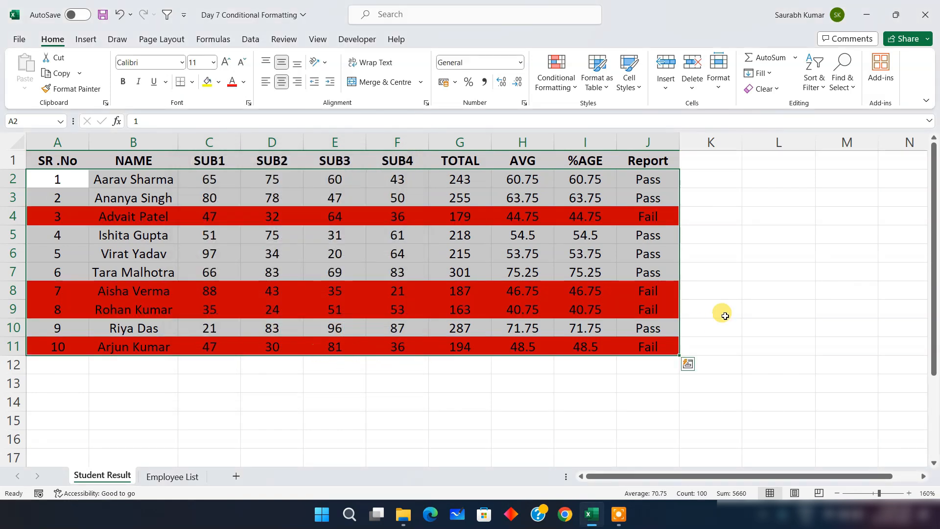
left_click(721, 309)
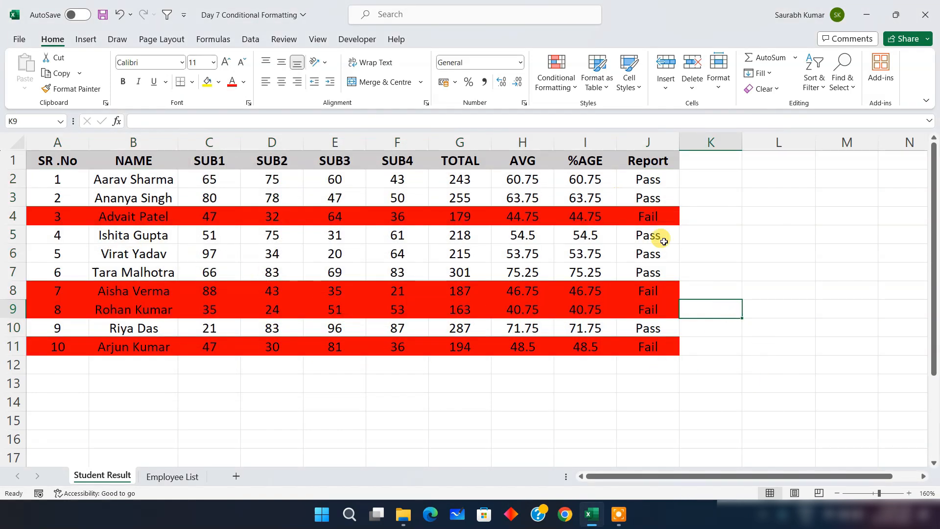